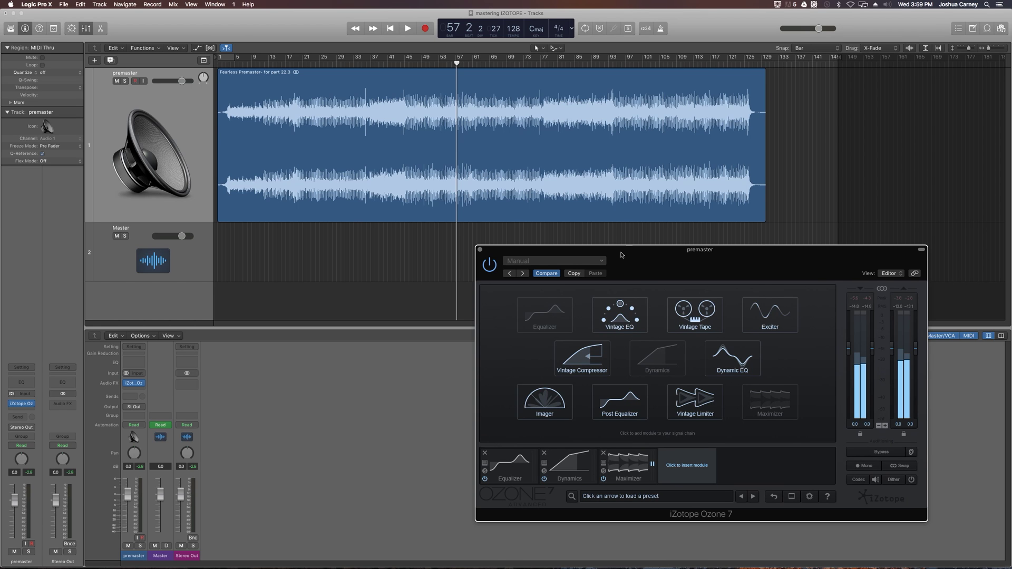
{"action": "left_click_drag", "start_coordinate": [629, 248], "coordinate": [575, 244]}
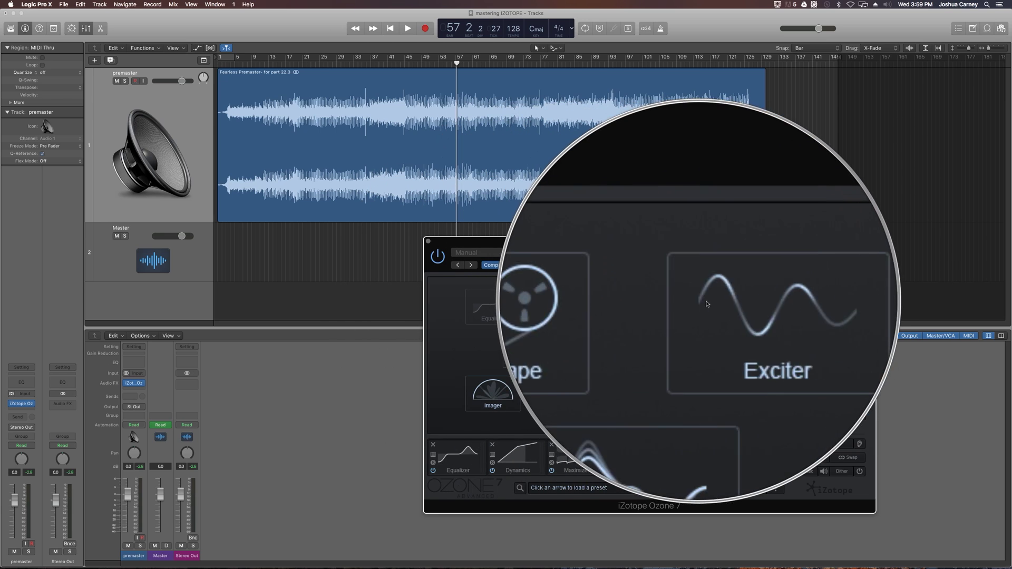
{"action": "left_click_drag", "start_coordinate": [691, 248], "coordinate": [763, 264]}
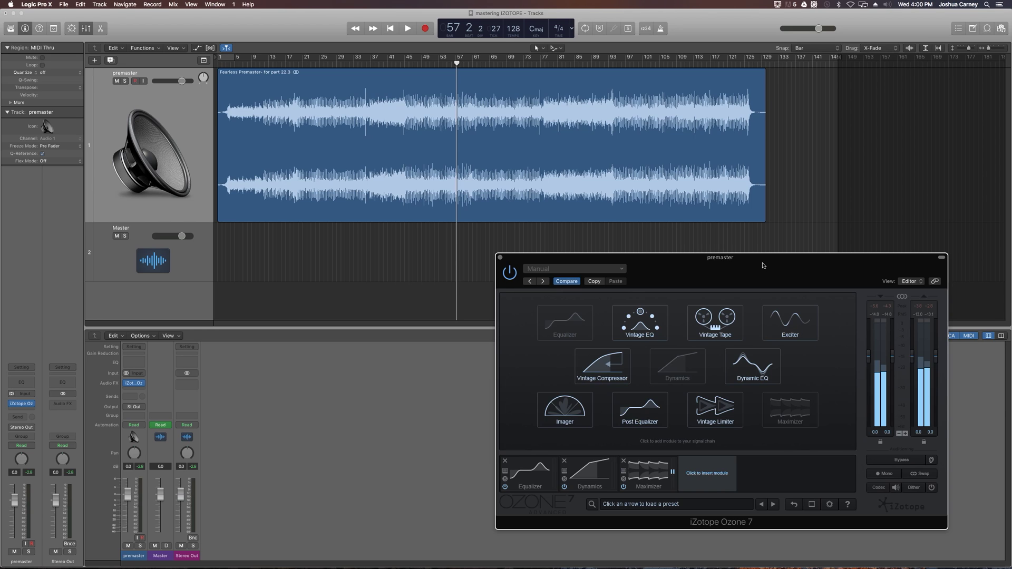
{"action": "left_click", "coordinate": [359, 92]}
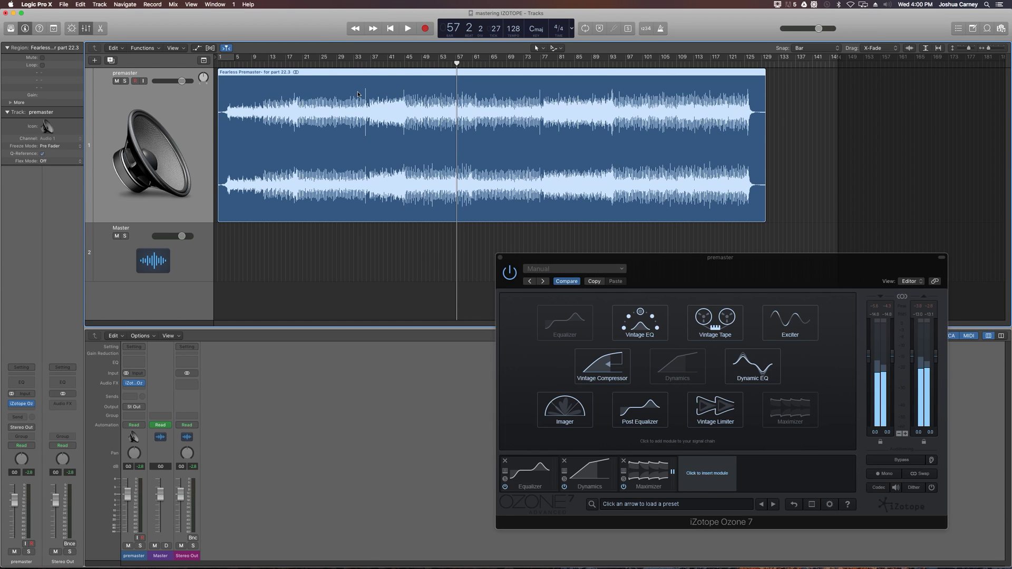
{"action": "left_click", "coordinate": [410, 229]}
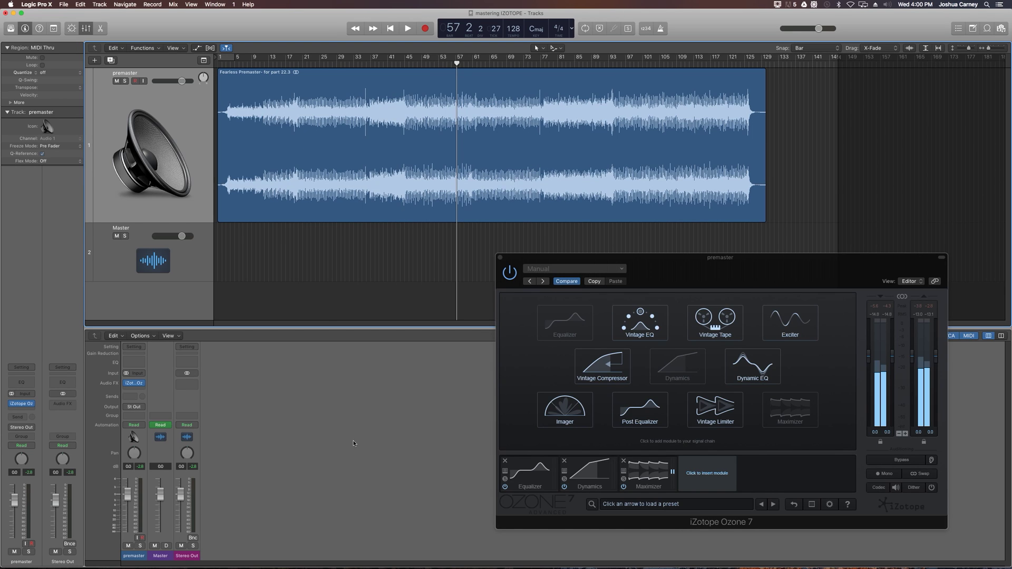
{"action": "left_click_drag", "start_coordinate": [645, 263], "coordinate": [488, 163]}
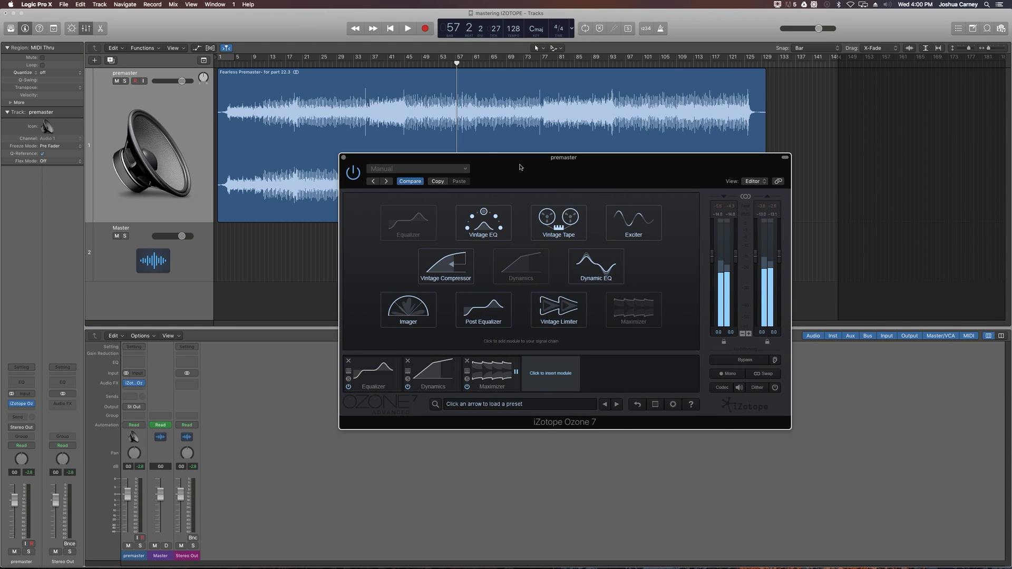
{"action": "left_click_drag", "start_coordinate": [520, 165], "coordinate": [662, 270]}
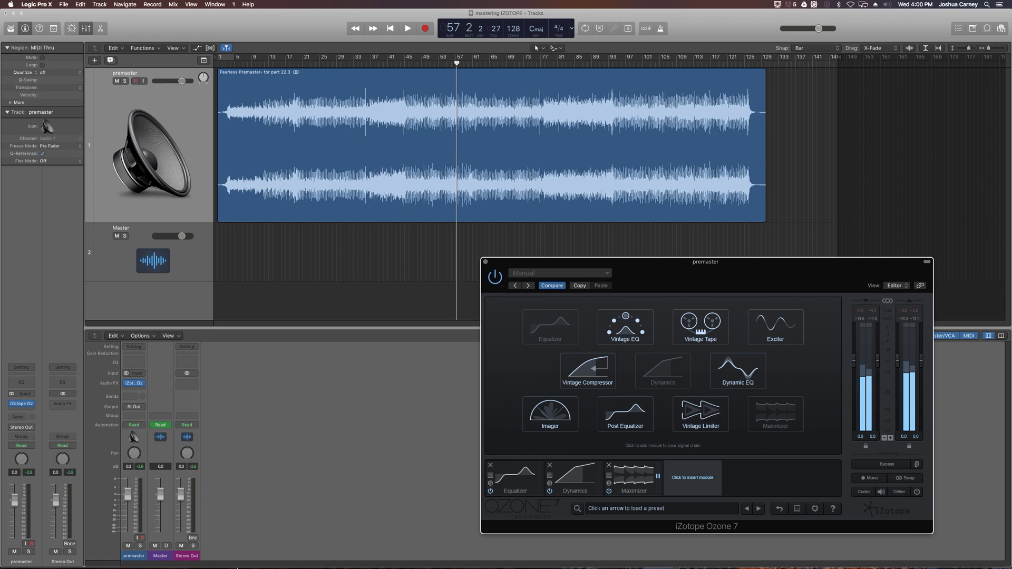
Switch to Safari and open the Logic Pro X Pop/EDM production, mixing and mastering tutorial series page.
{"action": "mouse_move", "coordinate": [250, 564]}
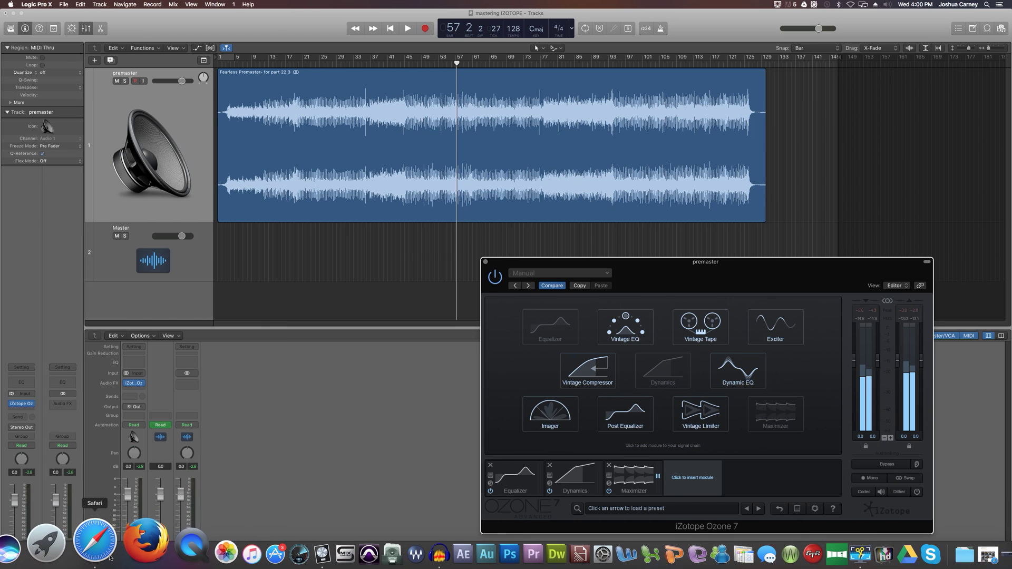
{"action": "left_click", "coordinate": [109, 557]}
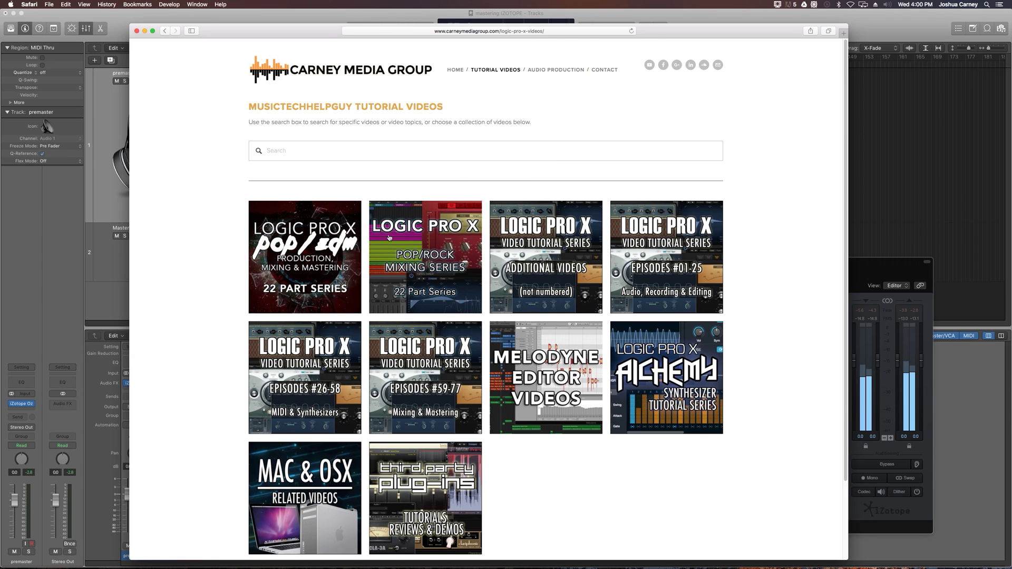
{"action": "left_click", "coordinate": [322, 253]}
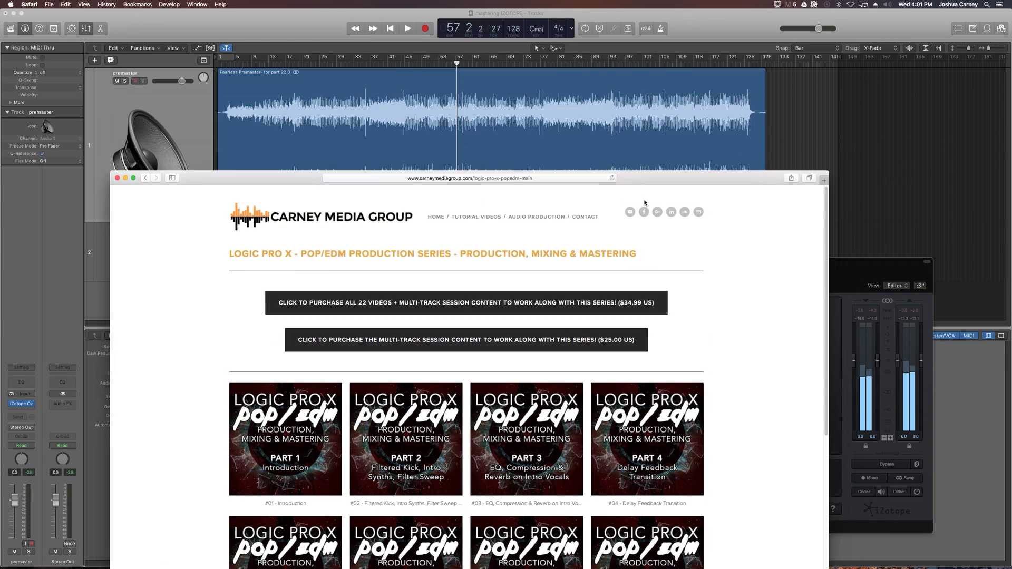
{"action": "left_click_drag", "start_coordinate": [644, 202], "coordinate": [628, 109]}
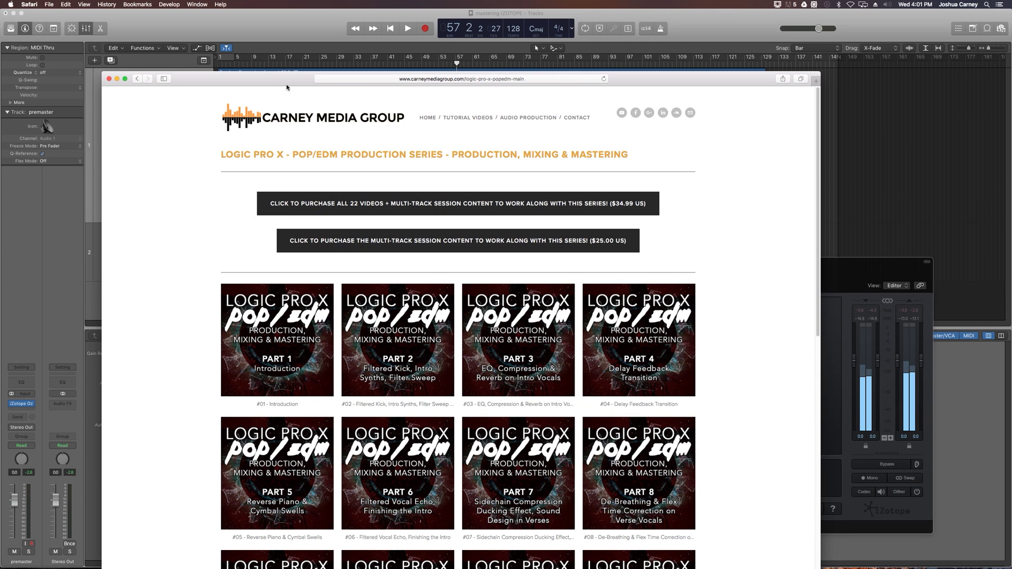
{"action": "left_click_drag", "start_coordinate": [287, 85], "coordinate": [311, 31]}
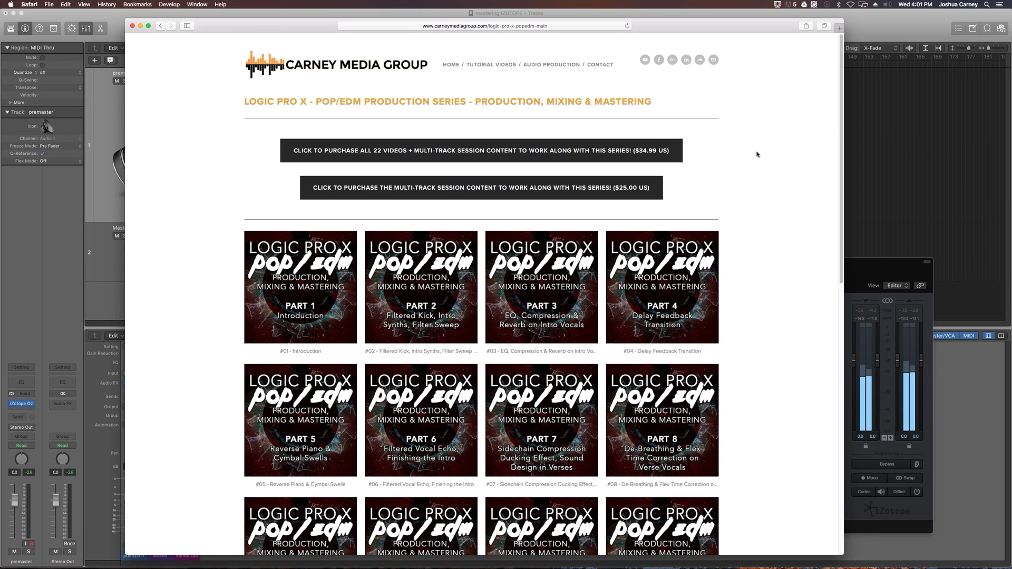
Return to Logic Pro X, load the iZotope Ozone 7 Audio Unit into the premaster channel's effect slot and close its window.
{"action": "key", "text": "super+Tab"}
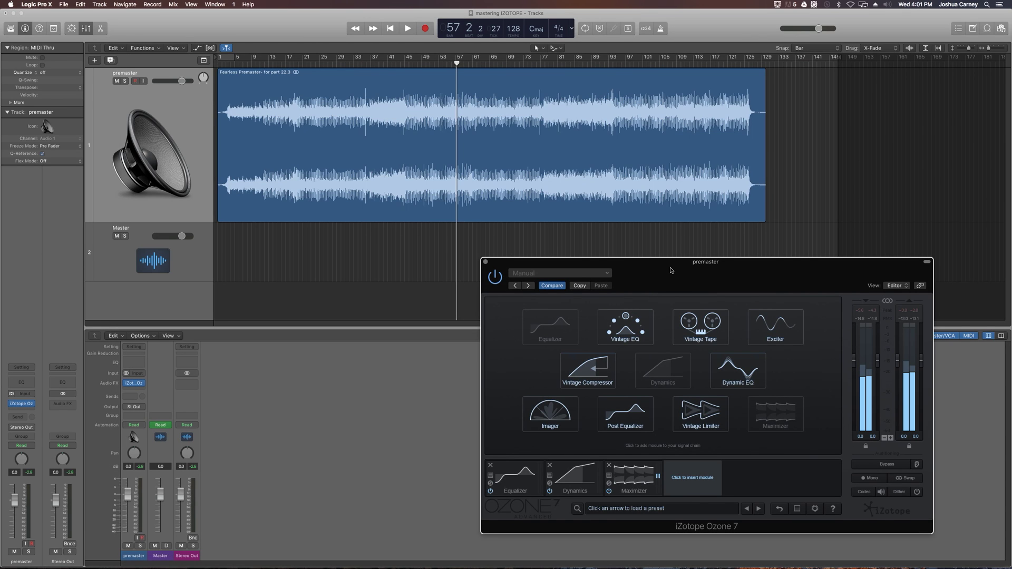
{"action": "left_click_drag", "start_coordinate": [670, 270], "coordinate": [588, 237]}
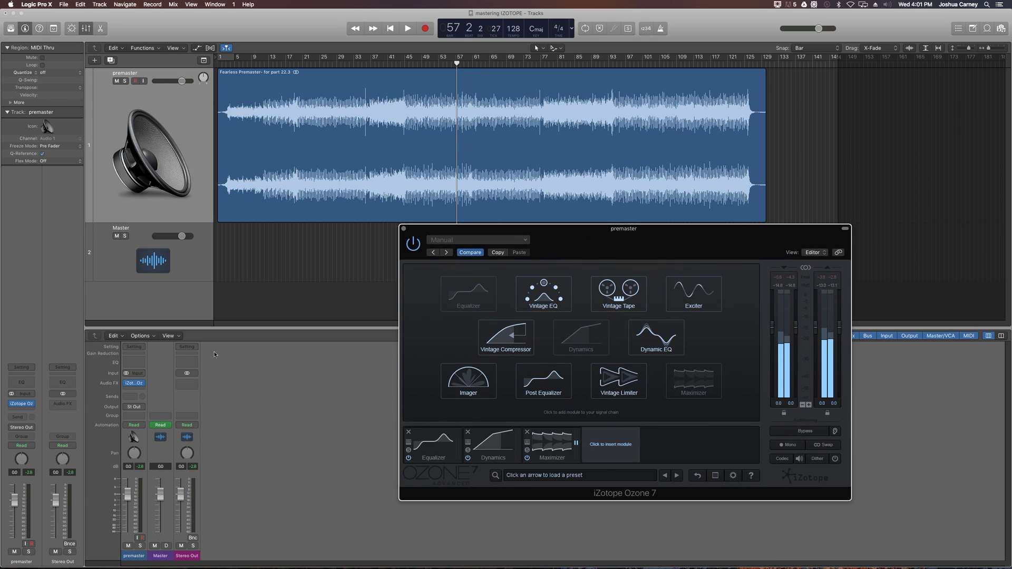
{"action": "left_click", "coordinate": [139, 384]}
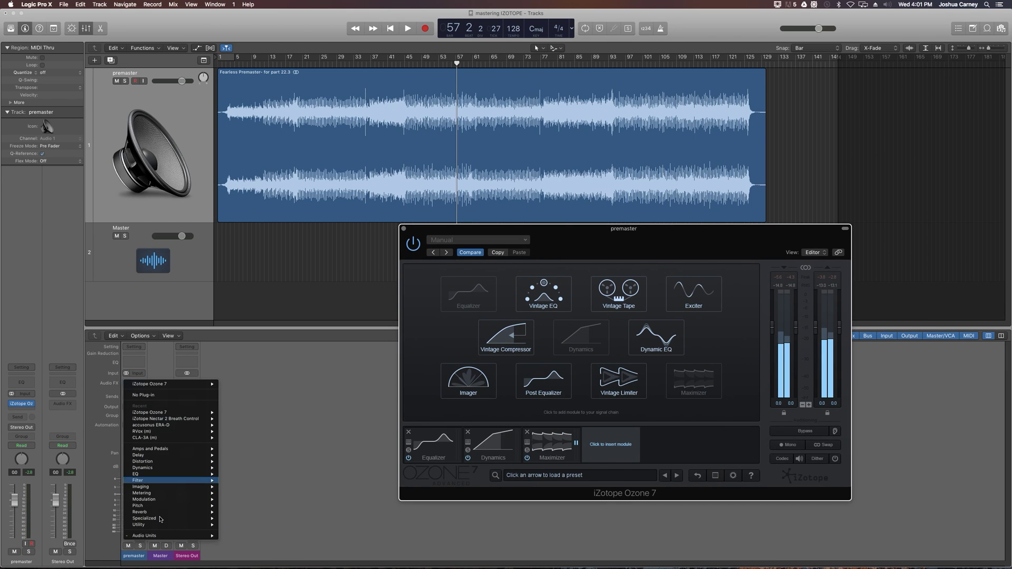
{"action": "mouse_move", "coordinate": [163, 536]}
{"action": "mouse_move", "coordinate": [243, 498]}
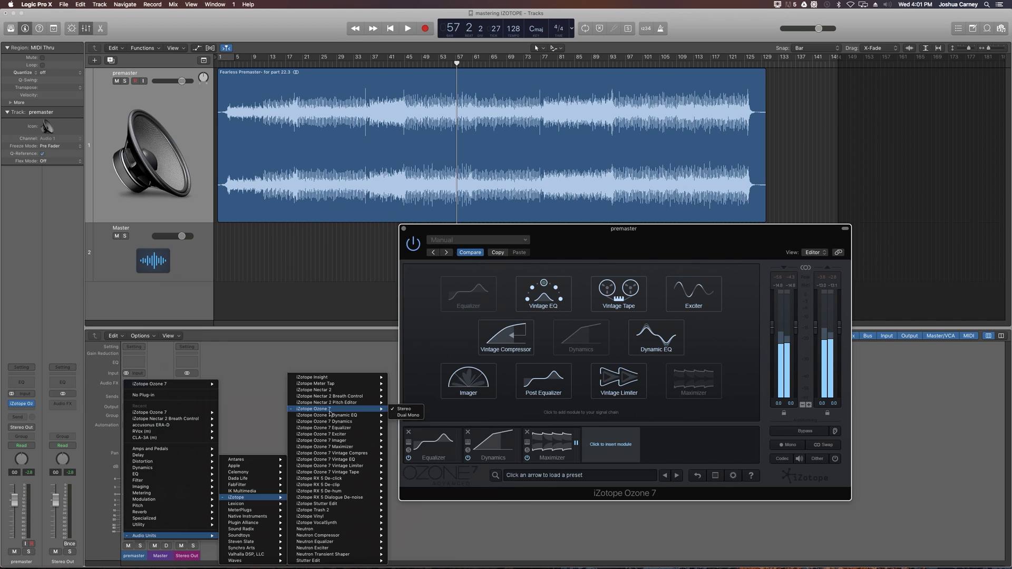
{"action": "left_click", "coordinate": [330, 414]}
{"action": "left_click_drag", "start_coordinate": [477, 236], "coordinate": [458, 230]}
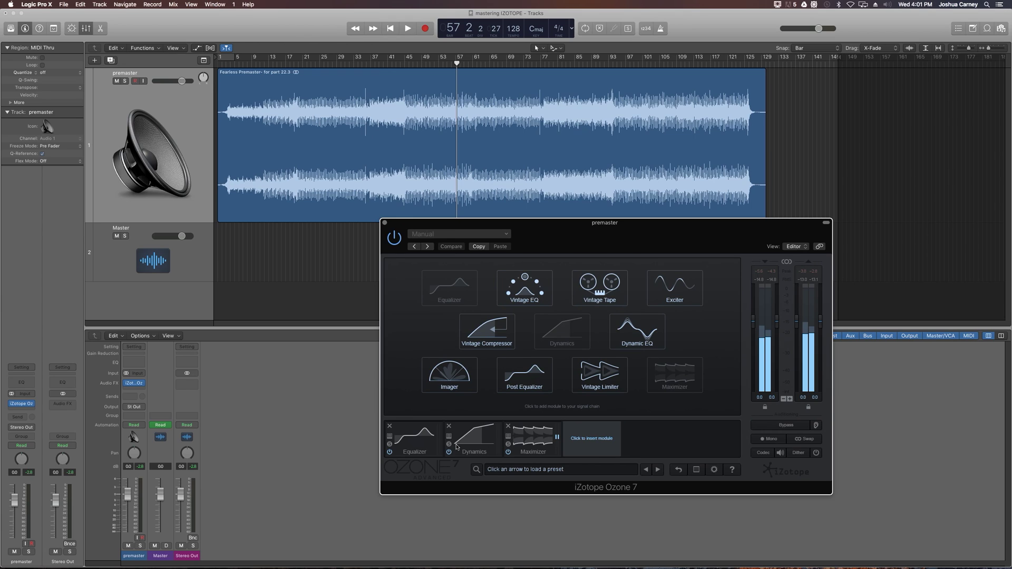
{"action": "left_click", "coordinate": [385, 222]}
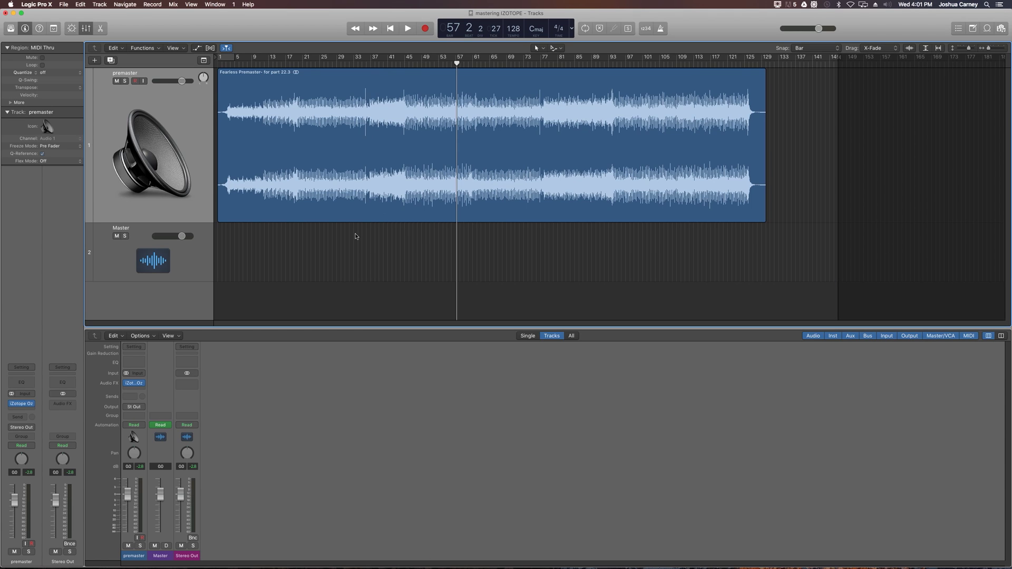
Display the track automation to examine the Master track's volume fades, hide it again and select the Master track.
{"action": "left_click", "coordinate": [360, 112]}
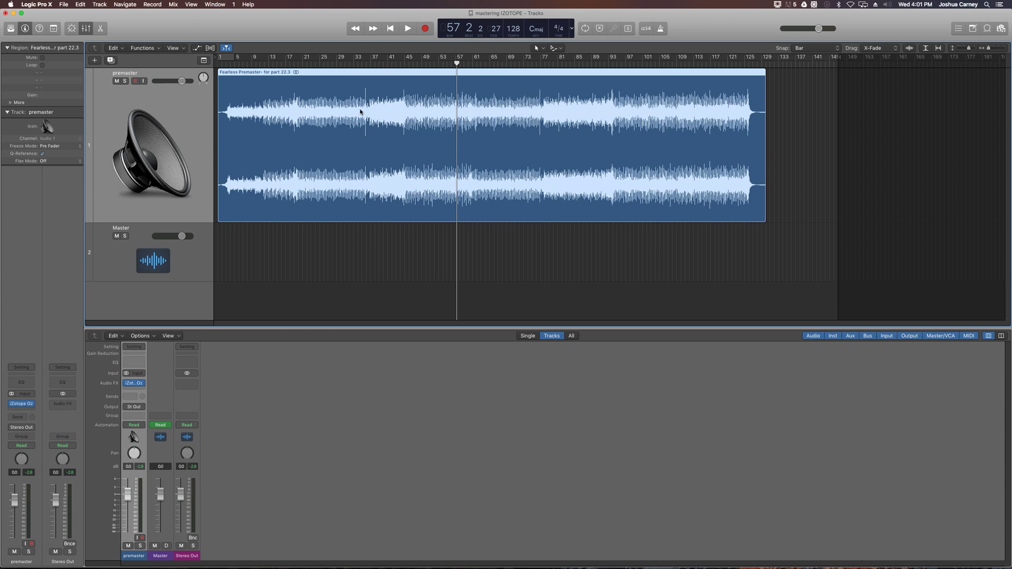
{"action": "left_click", "coordinate": [254, 264]}
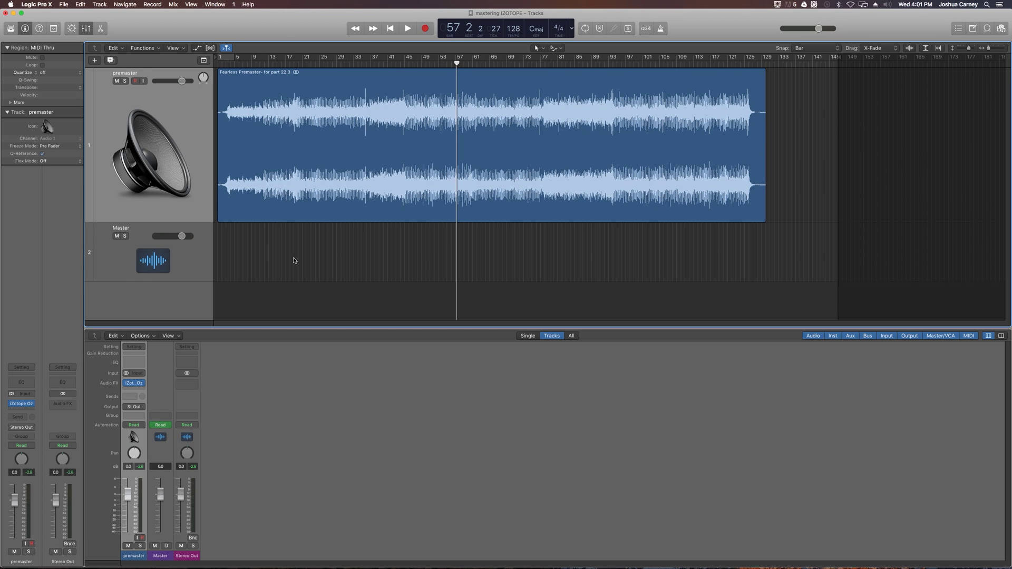
{"action": "key", "text": "a"}
{"action": "scroll", "coordinate": [326, 248], "scroll_direction": "down", "scroll_amount": 2}
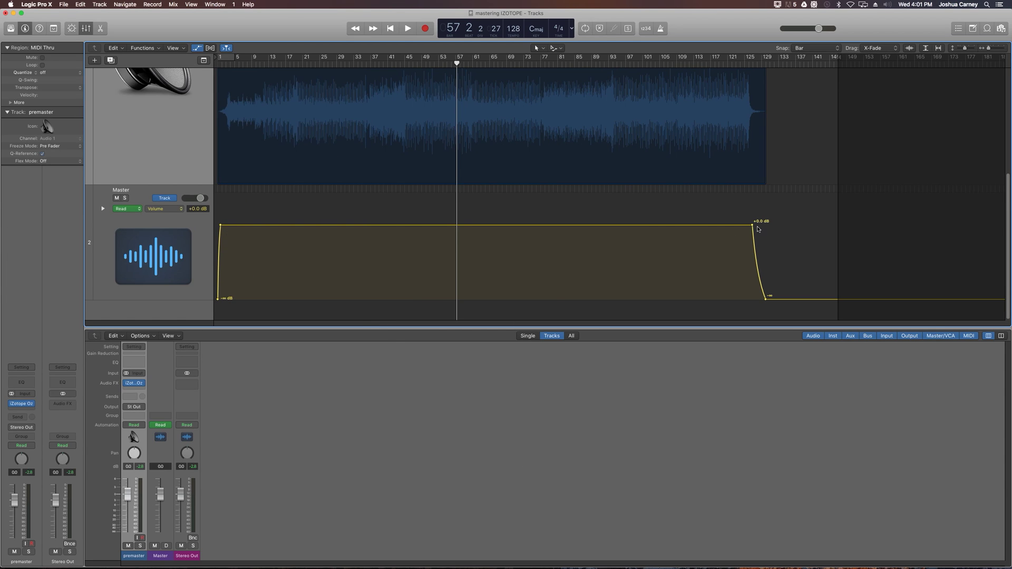
{"action": "key", "text": "a"}
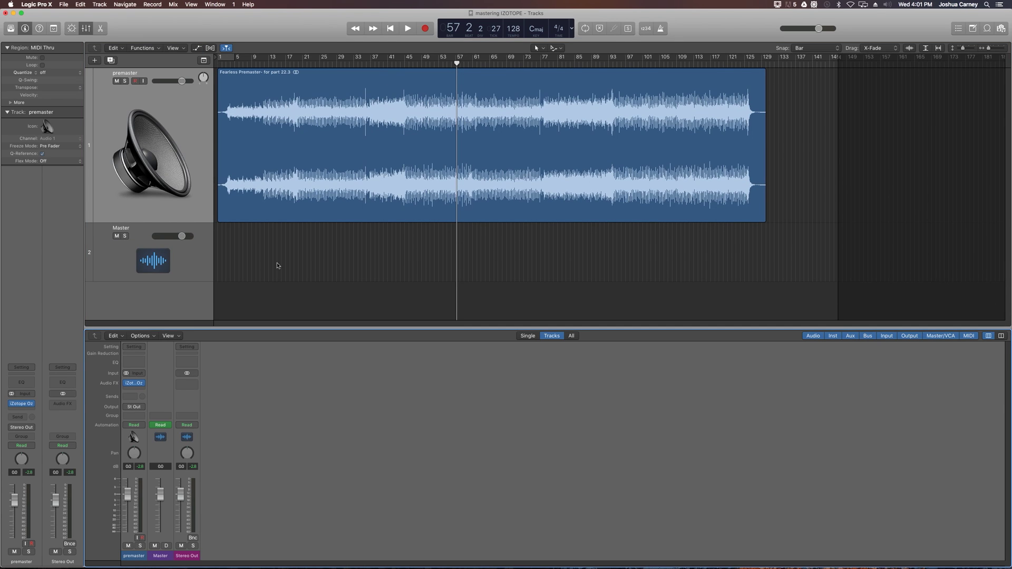
{"action": "left_click", "coordinate": [185, 264]}
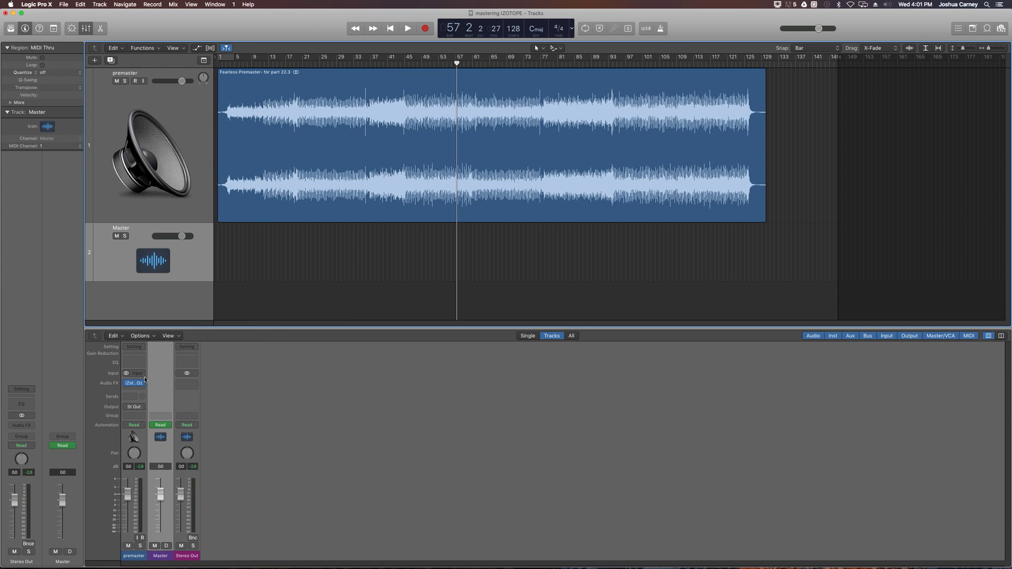
Open Ozone 7 on the premaster channel and remove the Equalizer, Dynamics and Maximizer modules from its signal chain.
{"action": "mouse_move", "coordinate": [141, 385]}
{"action": "left_click", "coordinate": [134, 383]}
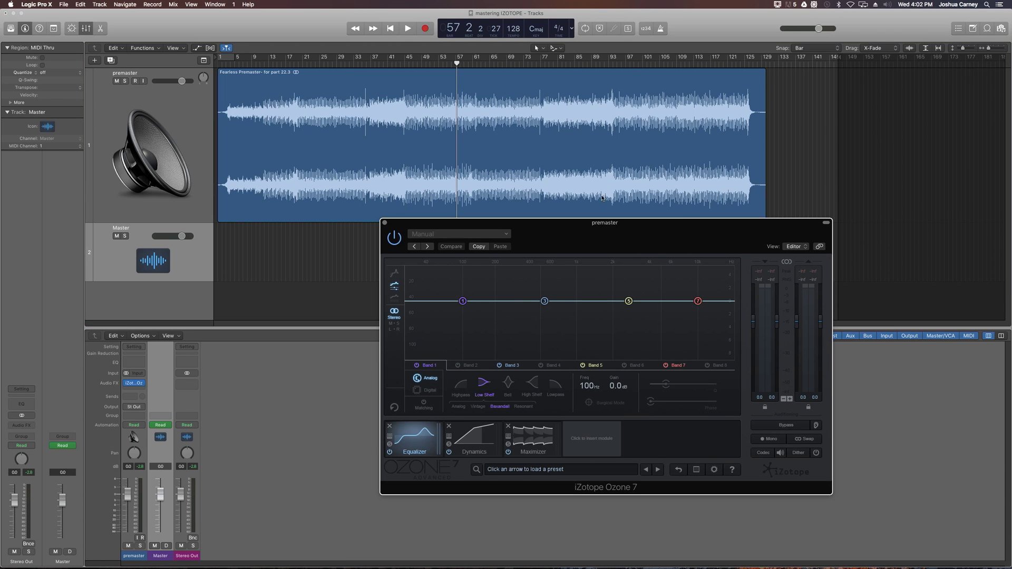
{"action": "left_click_drag", "start_coordinate": [609, 221], "coordinate": [533, 153]}
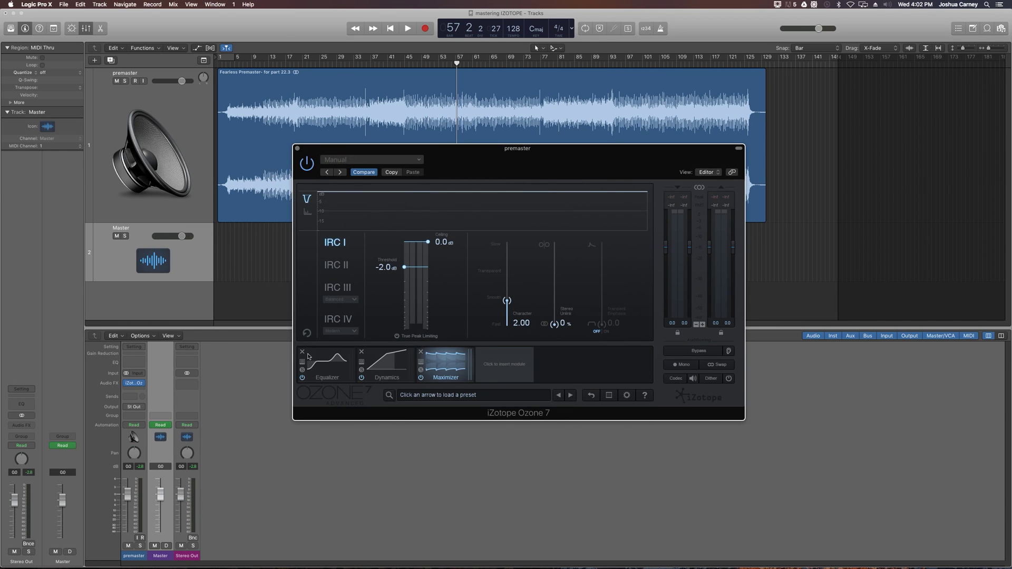
{"action": "left_click", "coordinate": [302, 351]}
{"action": "left_click", "coordinate": [302, 351]}
{"action": "left_click", "coordinate": [302, 351]}
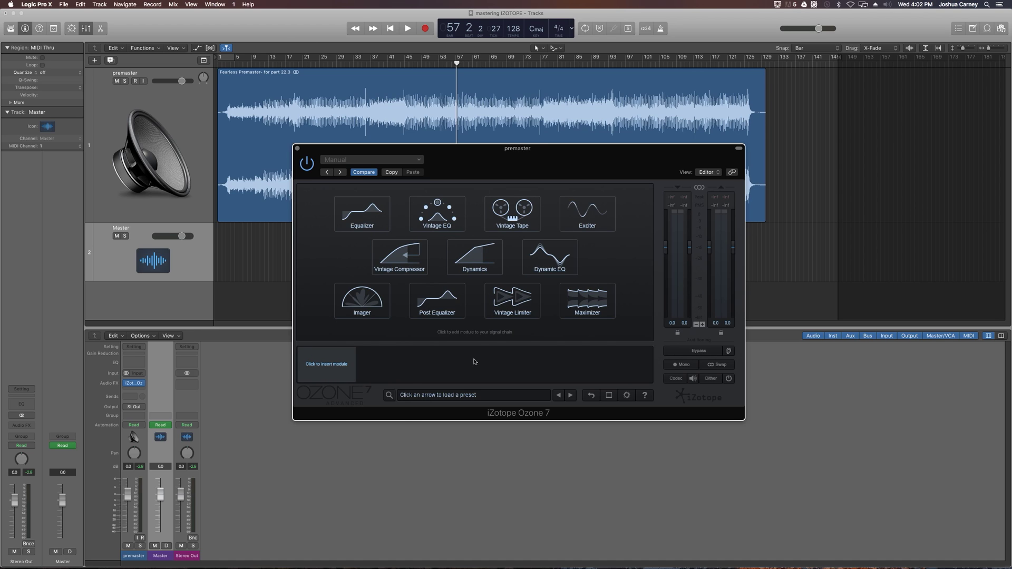
Insert an Equalizer module into the empty Ozone chain and set Band 1 to the Highpass filter shape.
{"action": "left_click", "coordinate": [369, 206]}
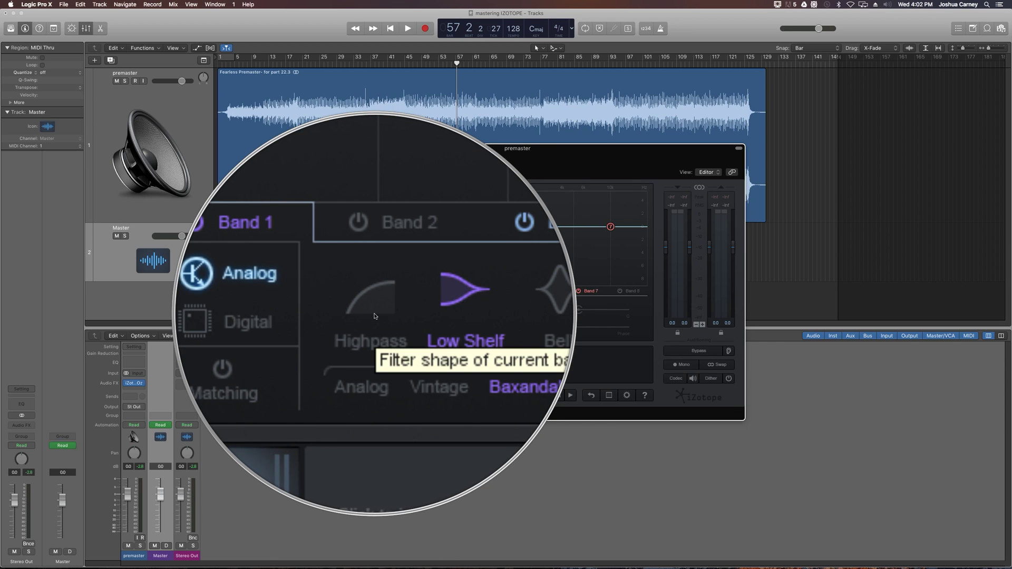
{"action": "left_click", "coordinate": [373, 310]}
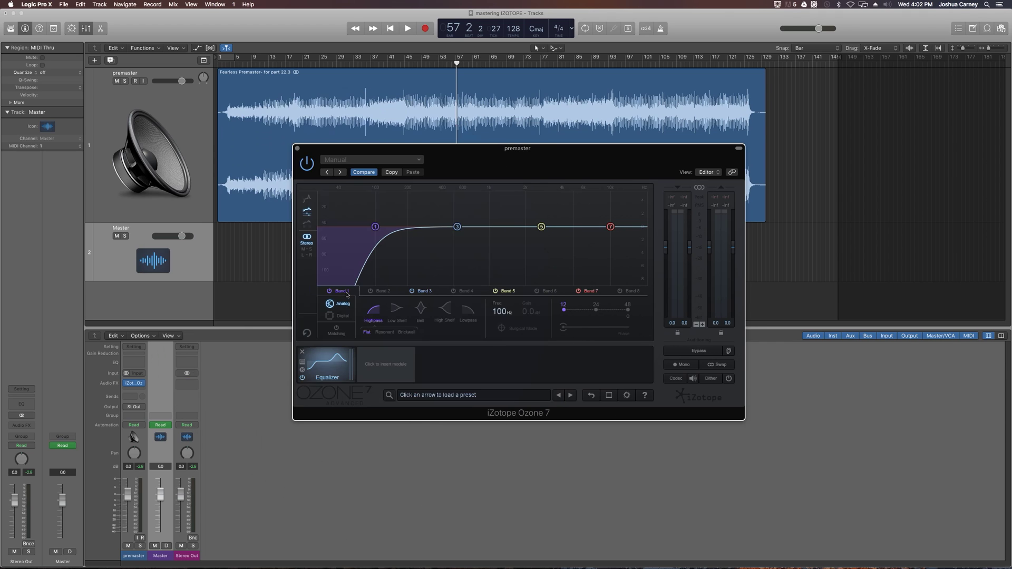
Switch off Bands 3, 4, 5 and 7 in the Equalizer so that only Band 1 remains active.
{"action": "left_click", "coordinate": [423, 291]}
{"action": "left_click", "coordinate": [453, 291]}
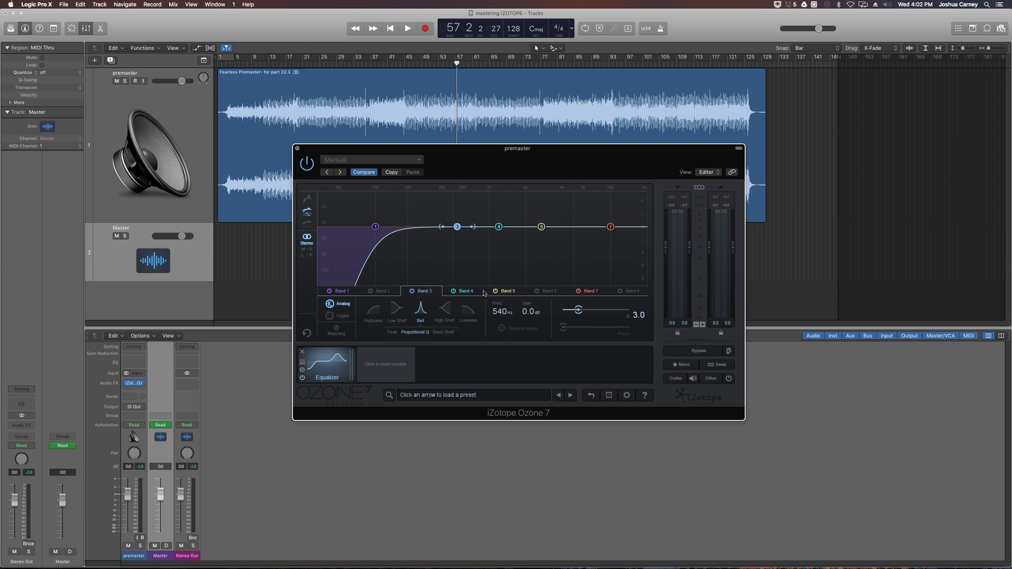
{"action": "left_click", "coordinate": [511, 290]}
{"action": "left_click", "coordinate": [550, 291]}
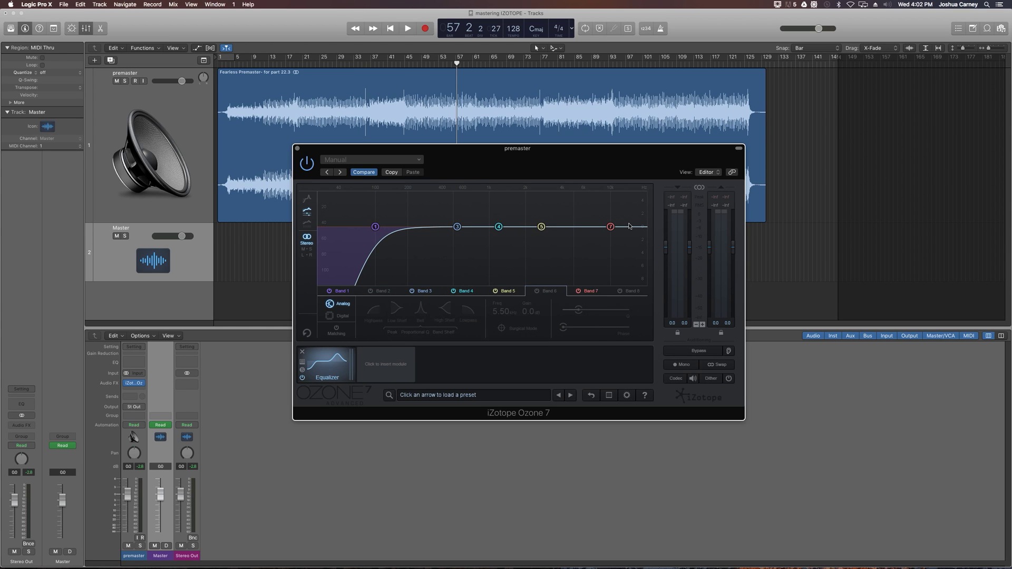
{"action": "left_click", "coordinate": [495, 291]}
{"action": "left_click", "coordinate": [453, 291]}
{"action": "left_click", "coordinate": [412, 291]}
{"action": "left_click", "coordinate": [578, 291]}
Set the Band 1 highpass filter's frequency to 20 Hz.
{"action": "left_click_drag", "start_coordinate": [376, 230], "coordinate": [325, 234]}
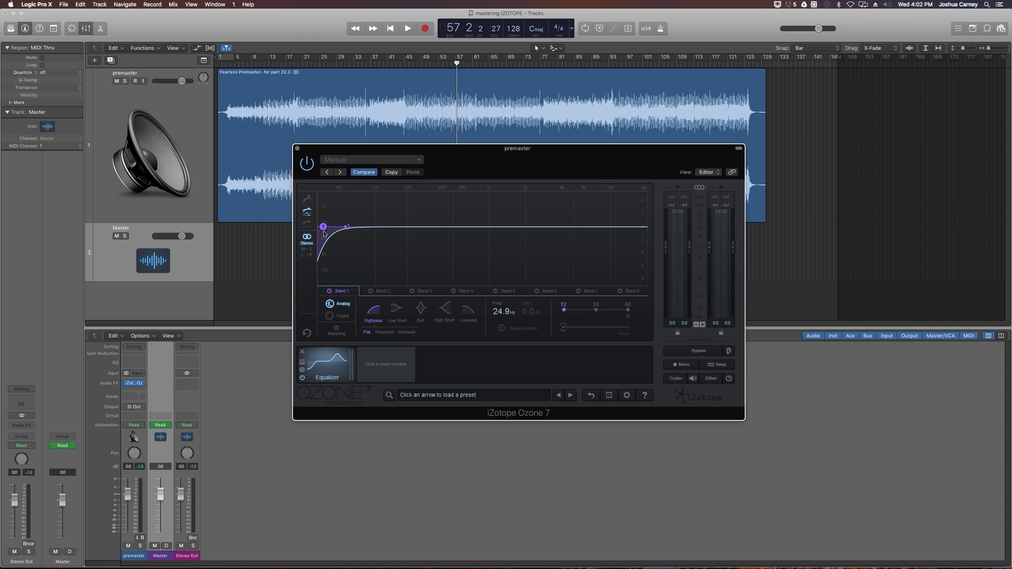
{"action": "double_click", "coordinate": [498, 312]}
{"action": "type", "text": "20"}
{"action": "key", "text": "Return"}
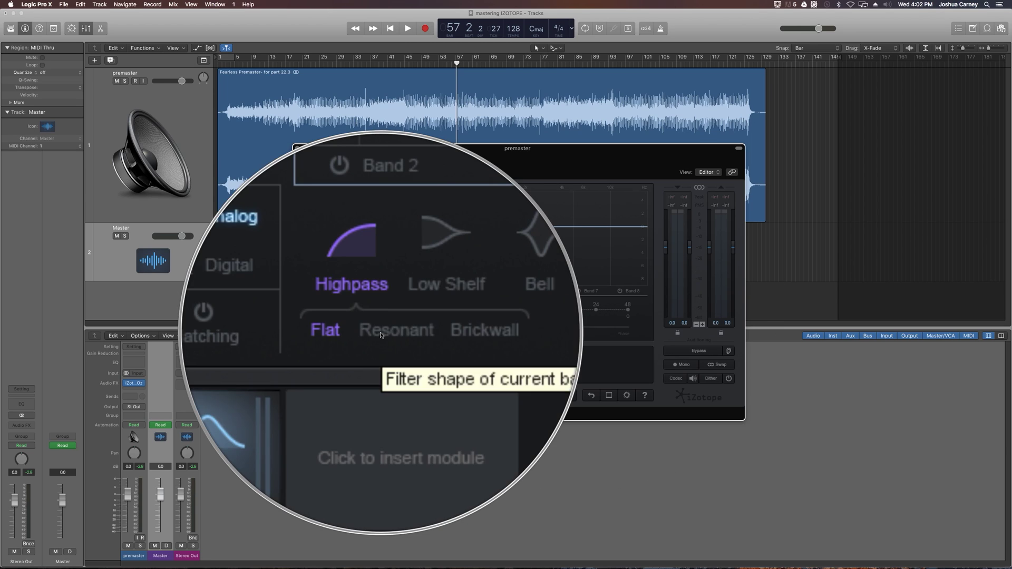
Compare the Resonant and Brickwall variants of the Band 1 highpass, try varying the Resonant setting, and return to Flat.
{"action": "left_click", "coordinate": [383, 333]}
{"action": "left_click", "coordinate": [408, 333]}
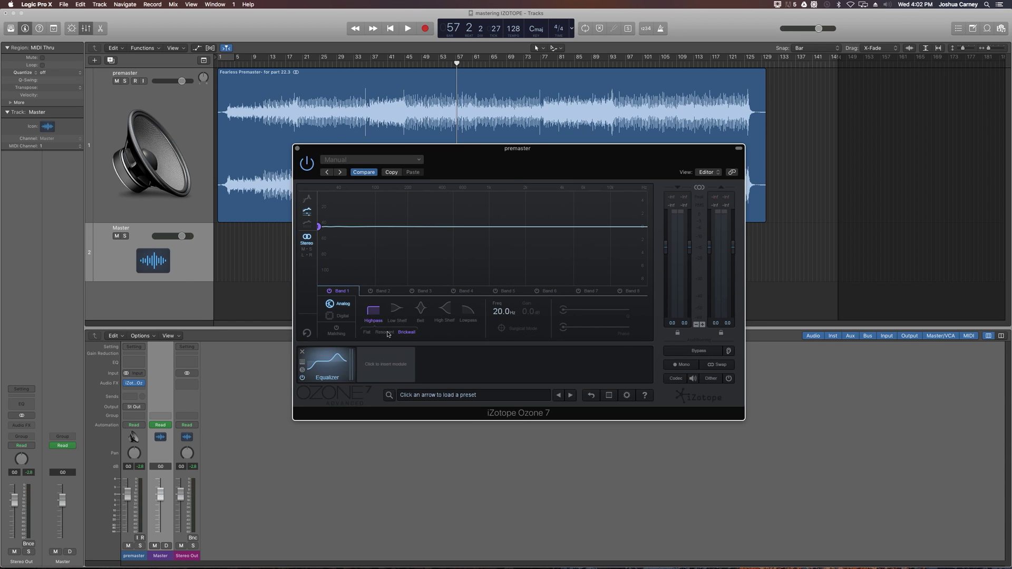
{"action": "left_click", "coordinate": [387, 333]}
{"action": "left_click", "coordinate": [369, 333]}
{"action": "left_click", "coordinate": [402, 333]}
{"action": "left_click", "coordinate": [386, 333]}
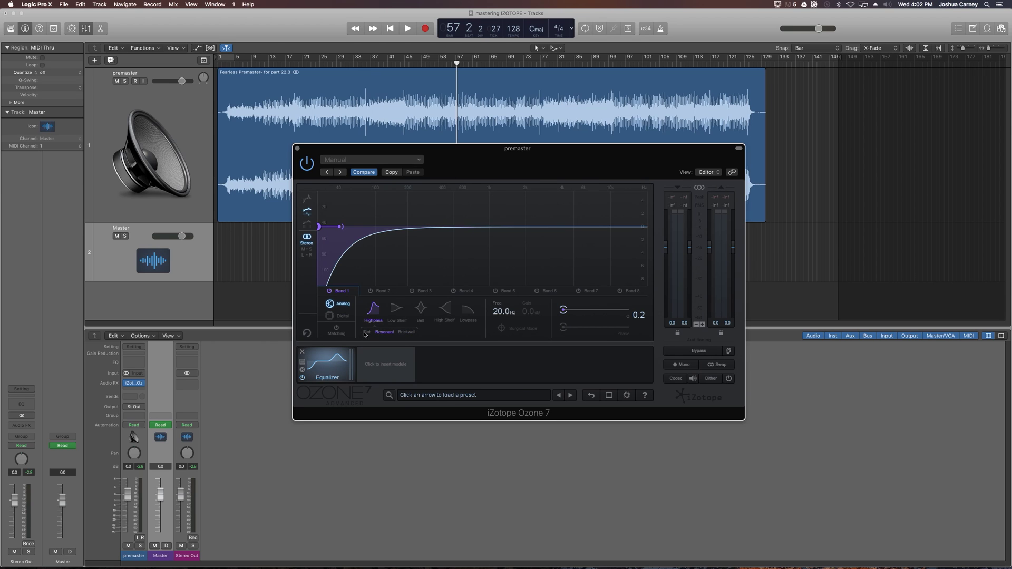
{"action": "left_click", "coordinate": [366, 333]}
{"action": "left_click", "coordinate": [384, 334]}
{"action": "mouse_move", "coordinate": [563, 311]}
{"action": "left_mouse_down"}
{"action": "mouse_move", "coordinate": [585, 311]}
{"action": "mouse_move", "coordinate": [567, 312]}
{"action": "left_mouse_up"}
{"action": "left_click_drag", "start_coordinate": [566, 313], "coordinate": [563, 313]}
{"action": "left_click", "coordinate": [367, 332]}
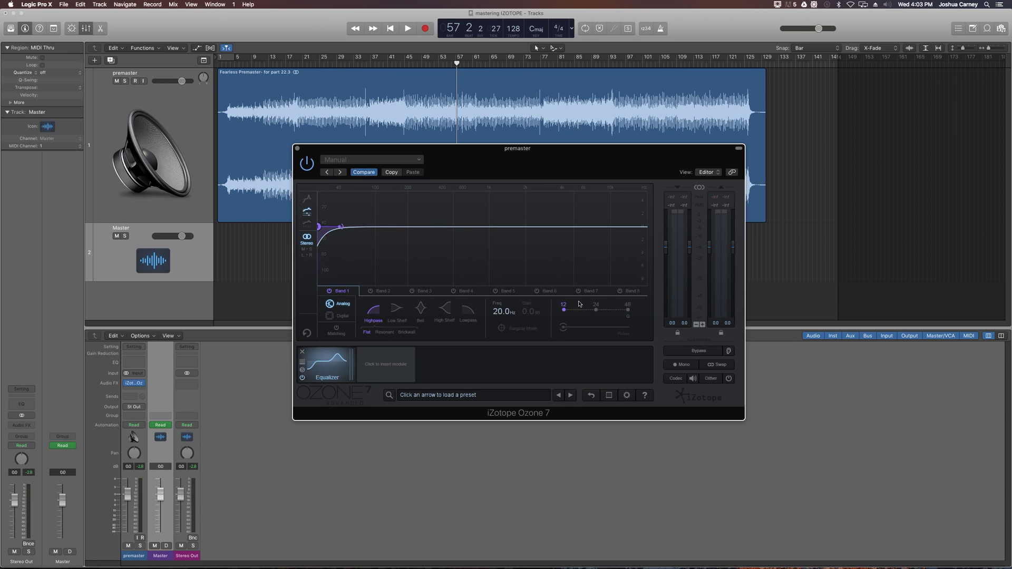
Compare the 12, 24 and 48 slopes of the Band 1 highpass filter and leave the slope at 48.
{"action": "left_click", "coordinate": [628, 311]}
{"action": "left_click", "coordinate": [596, 311]}
{"action": "left_click", "coordinate": [564, 310]}
{"action": "left_click", "coordinate": [600, 311]}
{"action": "left_click", "coordinate": [628, 312]}
Add an Exciter module after the Equalizer and move the plug-in window slightly lower.
{"action": "left_click", "coordinate": [382, 369]}
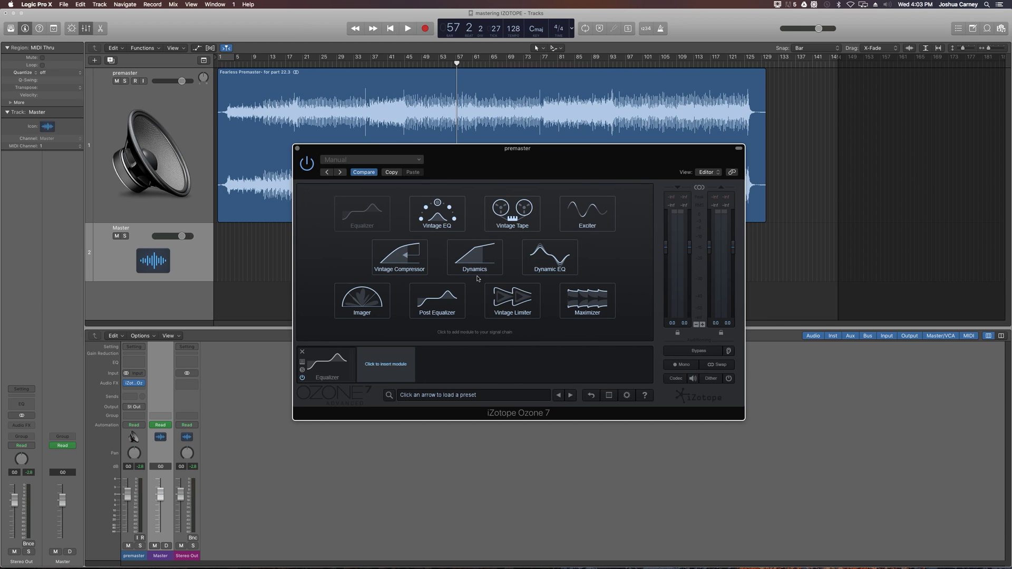
{"action": "left_click", "coordinate": [593, 216]}
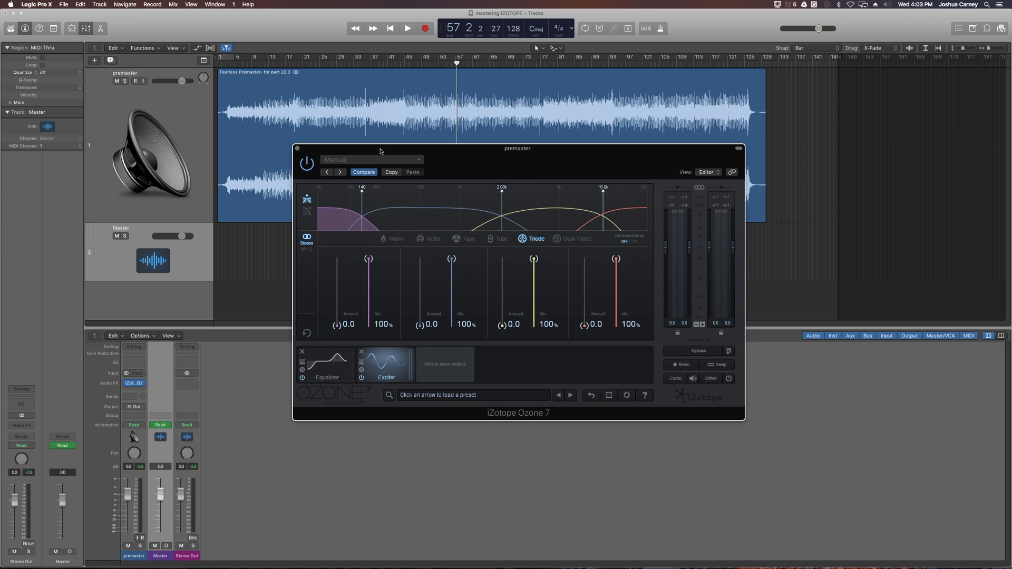
{"action": "left_click_drag", "start_coordinate": [380, 151], "coordinate": [381, 159]}
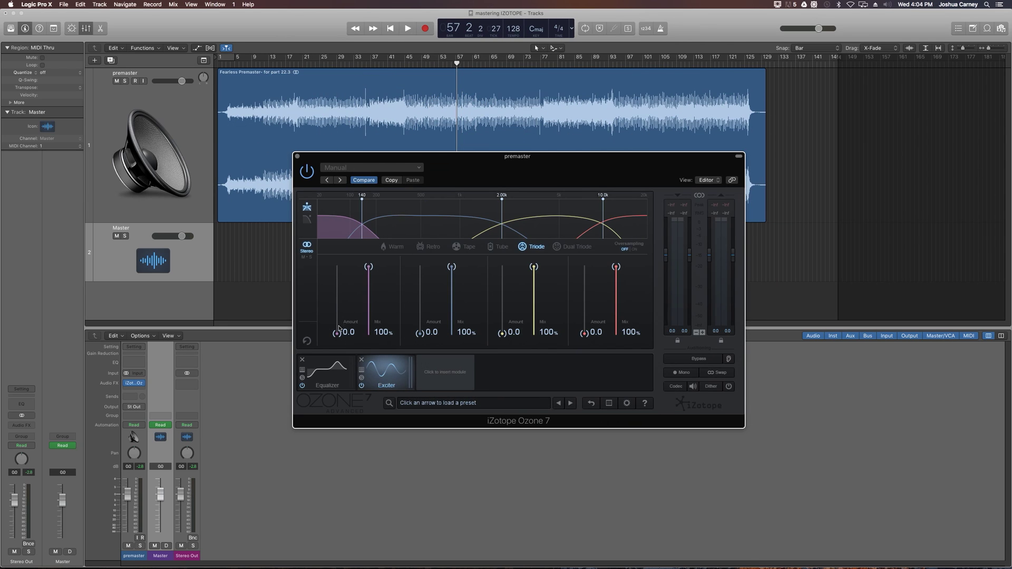
Compare the Exciter's Retro, Tube and Triode modes and leave it on Triode.
{"action": "left_click_drag", "start_coordinate": [339, 329], "coordinate": [361, 343]}
{"action": "mouse_move", "coordinate": [501, 335]}
{"action": "left_mouse_down"}
{"action": "mouse_move", "coordinate": [500, 280]}
{"action": "mouse_move", "coordinate": [505, 345]}
{"action": "left_mouse_up"}
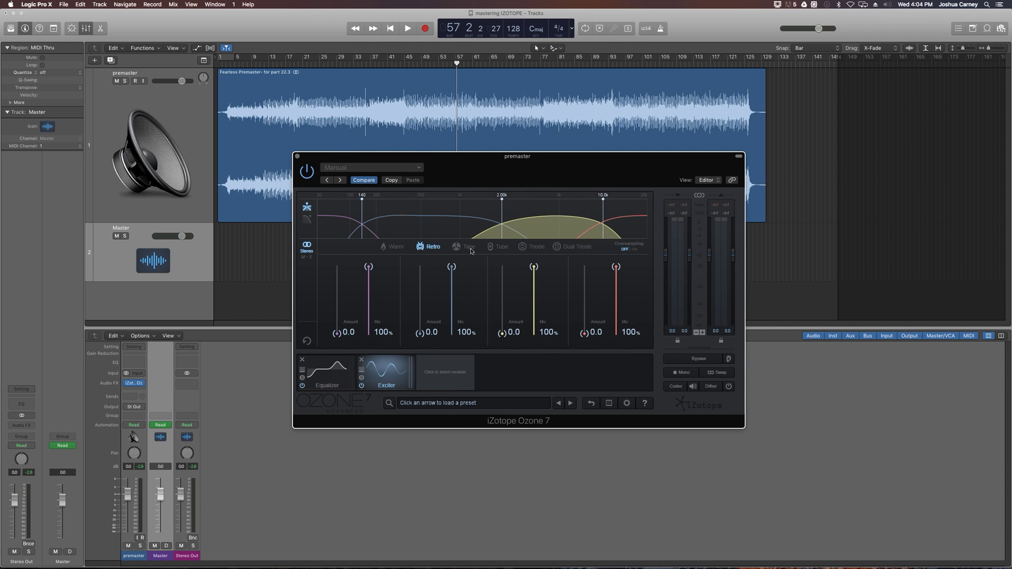
{"action": "left_click", "coordinate": [498, 247]}
{"action": "left_click", "coordinate": [529, 250]}
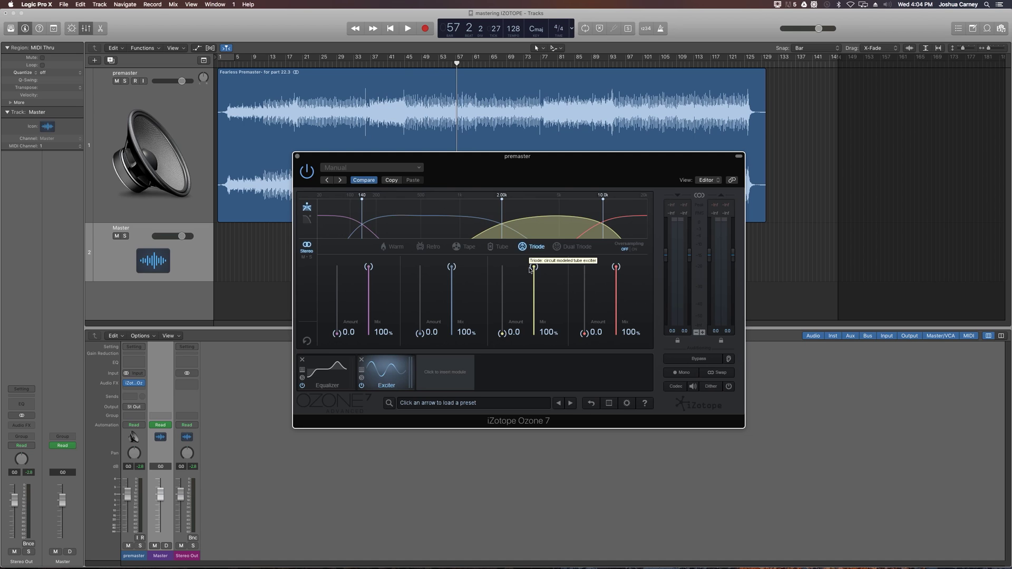
Locate the section around bar 37, set a cycle range from about bar 36 to bar 46, and audition it.
{"action": "left_click_drag", "start_coordinate": [297, 65], "coordinate": [404, 64]}
{"action": "key", "text": "space"}
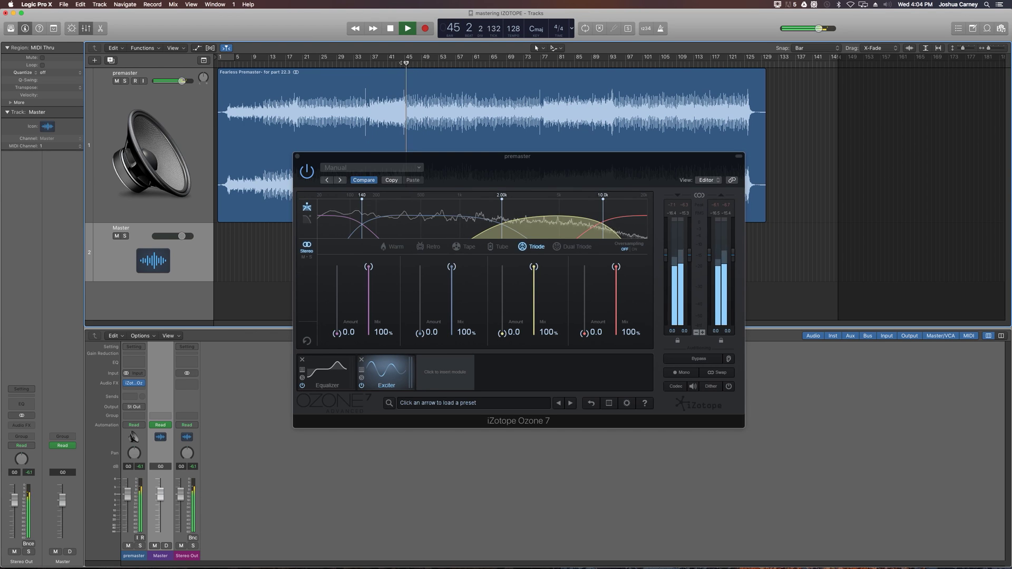
{"action": "key", "text": "space"}
{"action": "left_click", "coordinate": [369, 63]}
{"action": "key", "text": "space"}
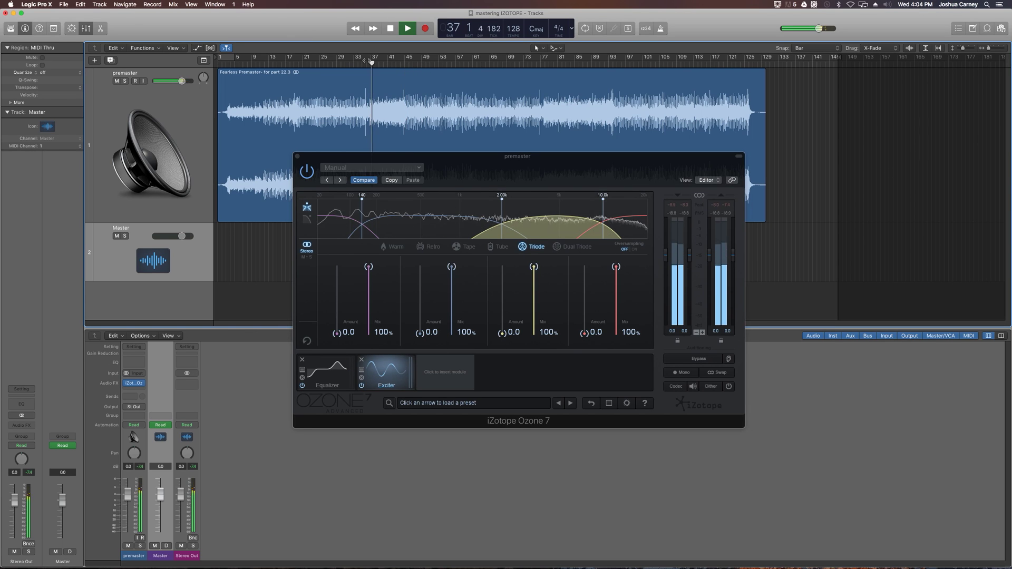
{"action": "left_click_drag", "start_coordinate": [369, 59], "coordinate": [413, 62]}
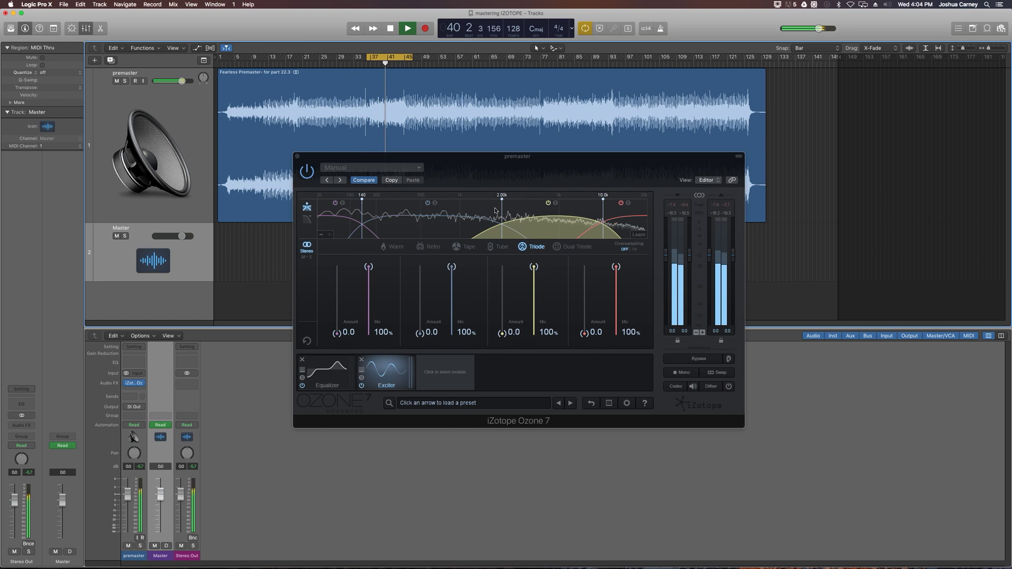
{"action": "key", "text": "space"}
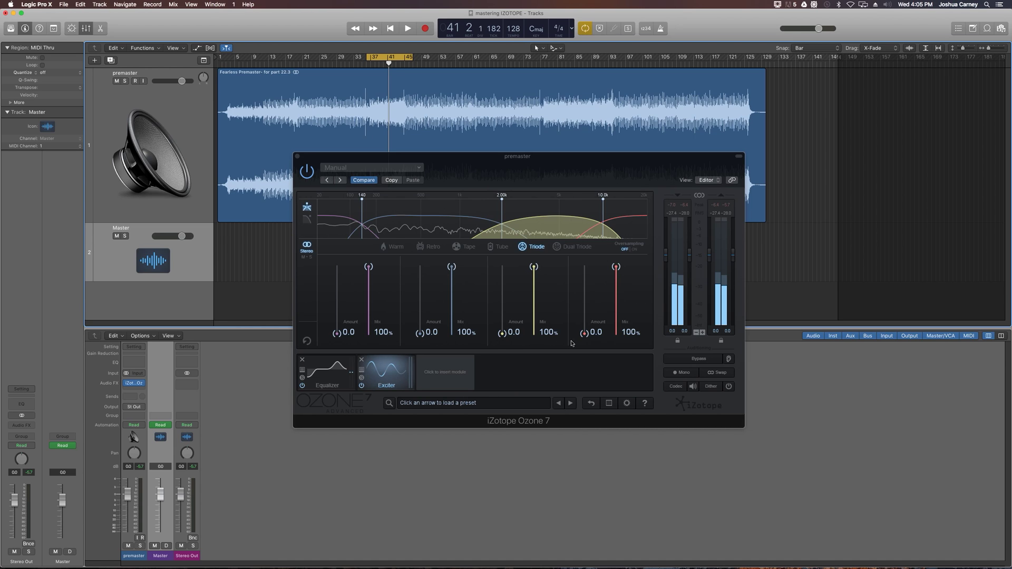
Solo the Exciter's highest frequency band and raise its Amount to about 10 while the cycled section plays.
{"action": "left_click", "coordinate": [597, 293]}
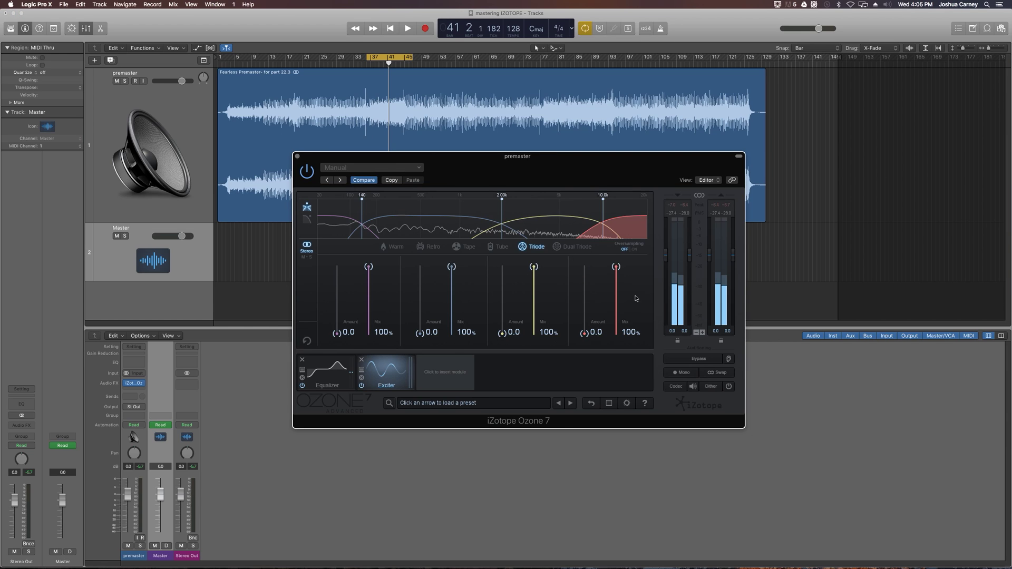
{"action": "left_click_drag", "start_coordinate": [584, 335], "coordinate": [584, 299]}
{"action": "left_click", "coordinate": [628, 205]}
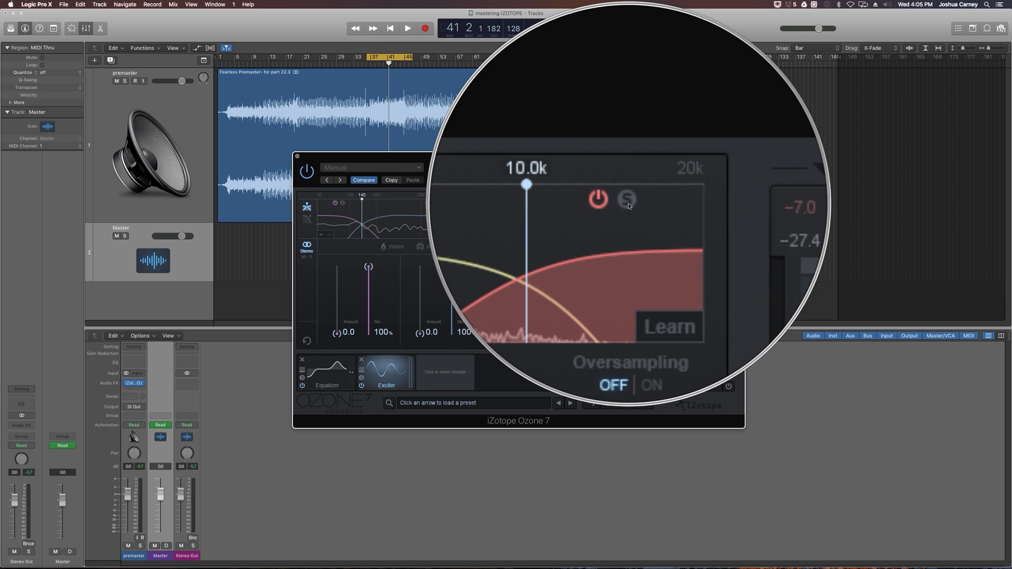
{"action": "left_click", "coordinate": [629, 205]}
{"action": "key", "text": "space"}
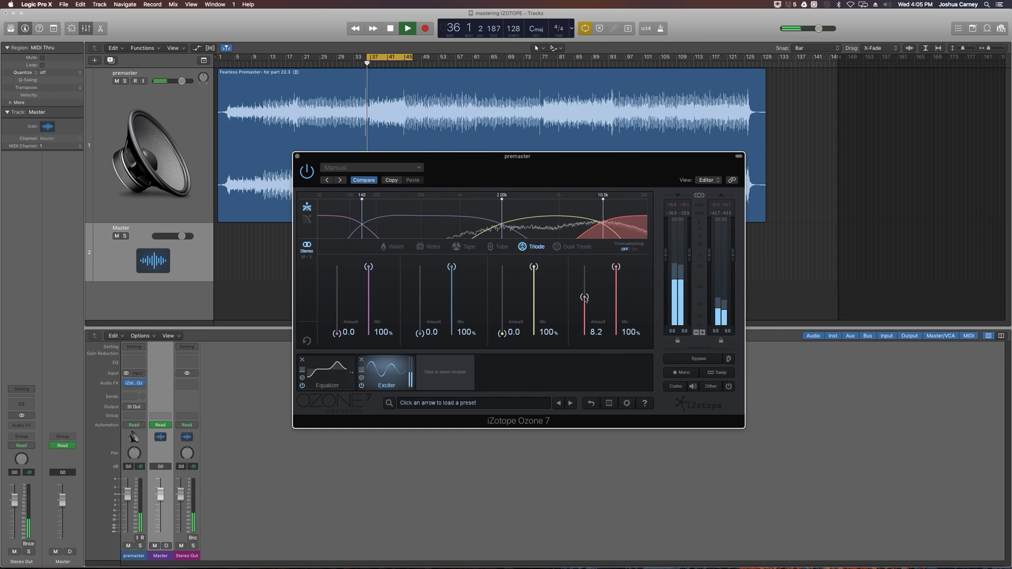
{"action": "mouse_move", "coordinate": [584, 299]}
{"action": "left_mouse_down"}
{"action": "mouse_move", "coordinate": [581, 356]}
{"action": "mouse_move", "coordinate": [593, 263]}
{"action": "mouse_move", "coordinate": [592, 284]}
{"action": "left_mouse_up"}
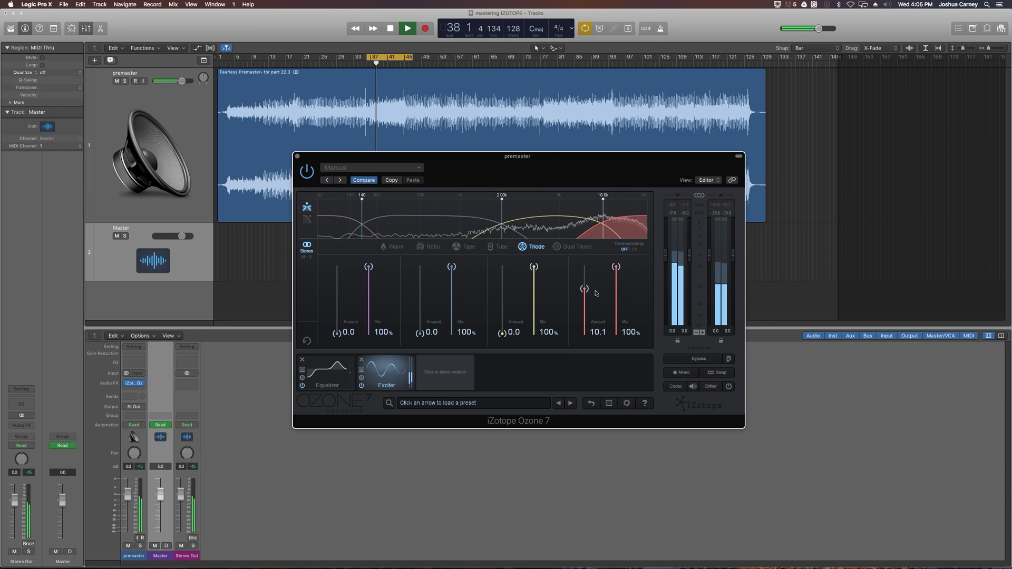
Try the Dual Triode, Retro, Warm and Tape modes on the soloed highest band and raise its Amount to 11.8.
{"action": "left_click", "coordinate": [557, 247]}
{"action": "left_click", "coordinate": [429, 246]}
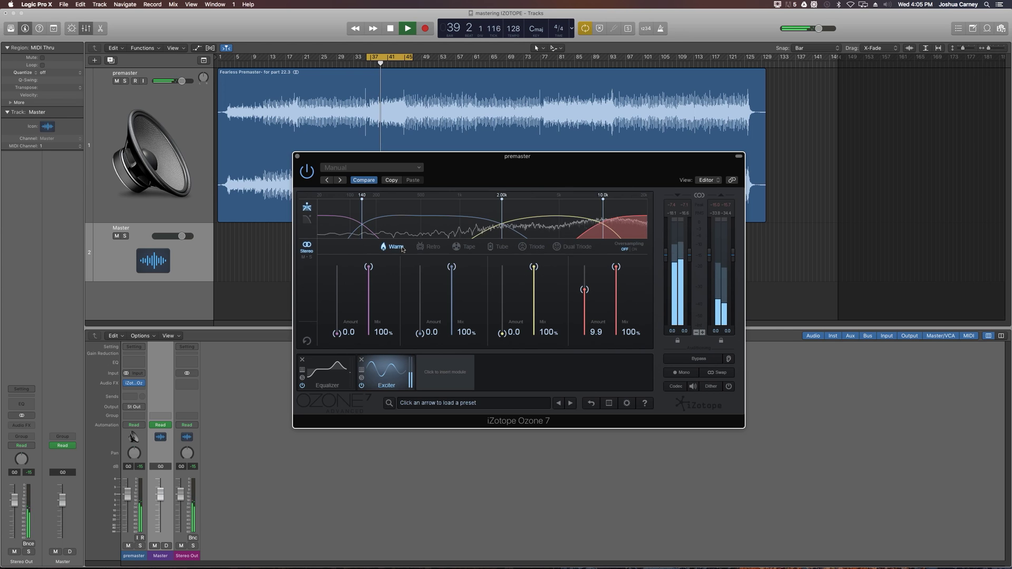
{"action": "left_click", "coordinate": [455, 246]}
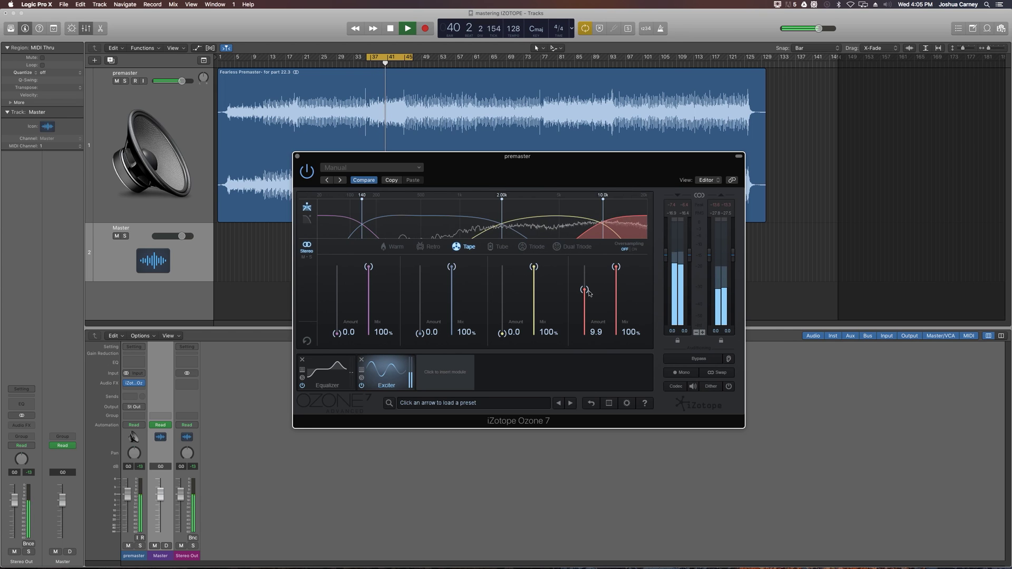
{"action": "mouse_move", "coordinate": [584, 289]}
{"action": "left_mouse_down"}
{"action": "mouse_move", "coordinate": [586, 328]}
{"action": "mouse_move", "coordinate": [584, 281]}
{"action": "left_mouse_up"}
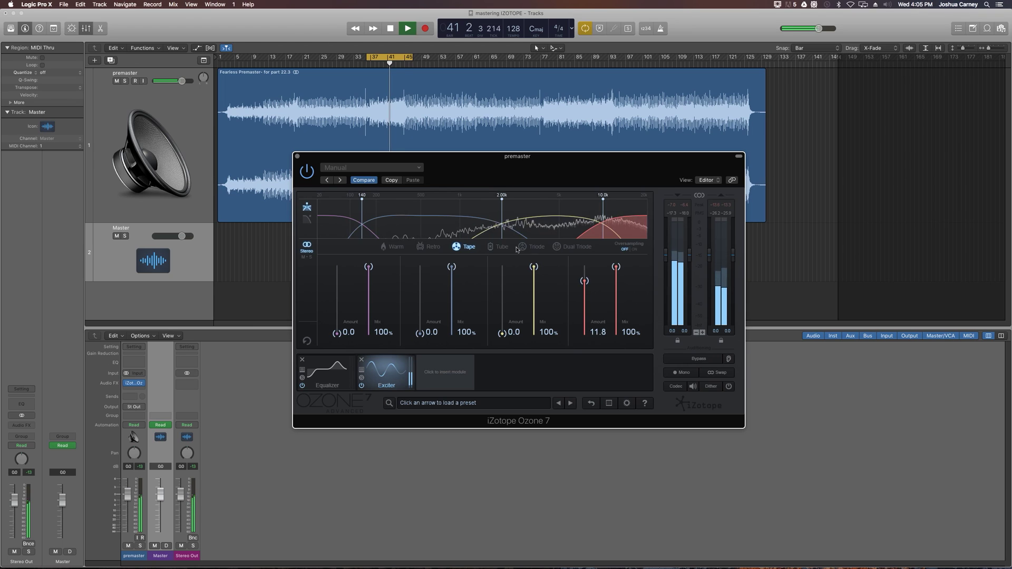
Compare the Tube, Triode, Dual Triode, Retro and Warm modes by ear, return to Triode, and stop playback.
{"action": "left_click", "coordinate": [497, 247]}
{"action": "left_click", "coordinate": [533, 249]}
{"action": "left_click", "coordinate": [567, 249]}
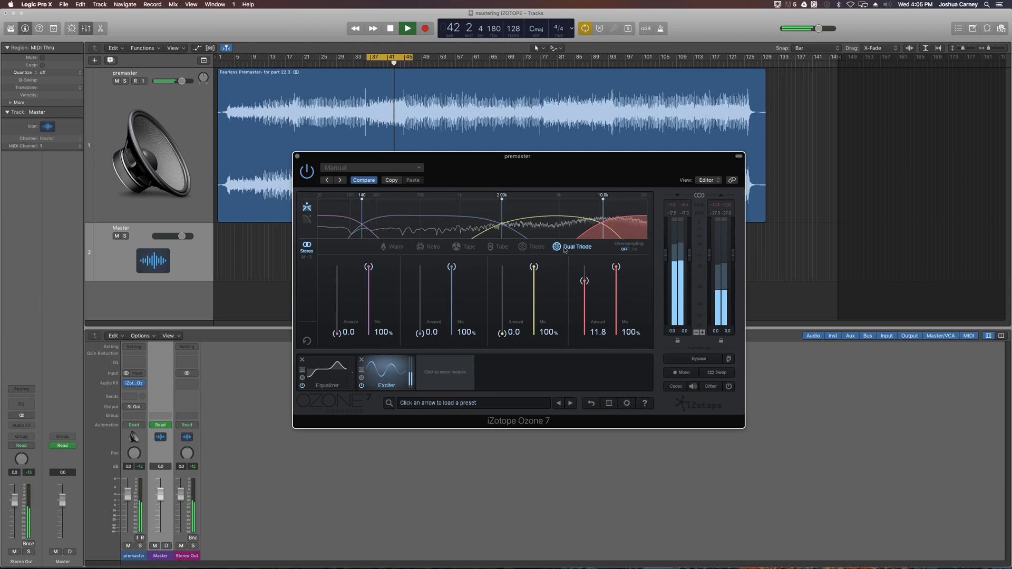
{"action": "left_click", "coordinate": [428, 247]}
{"action": "left_click", "coordinate": [393, 246]}
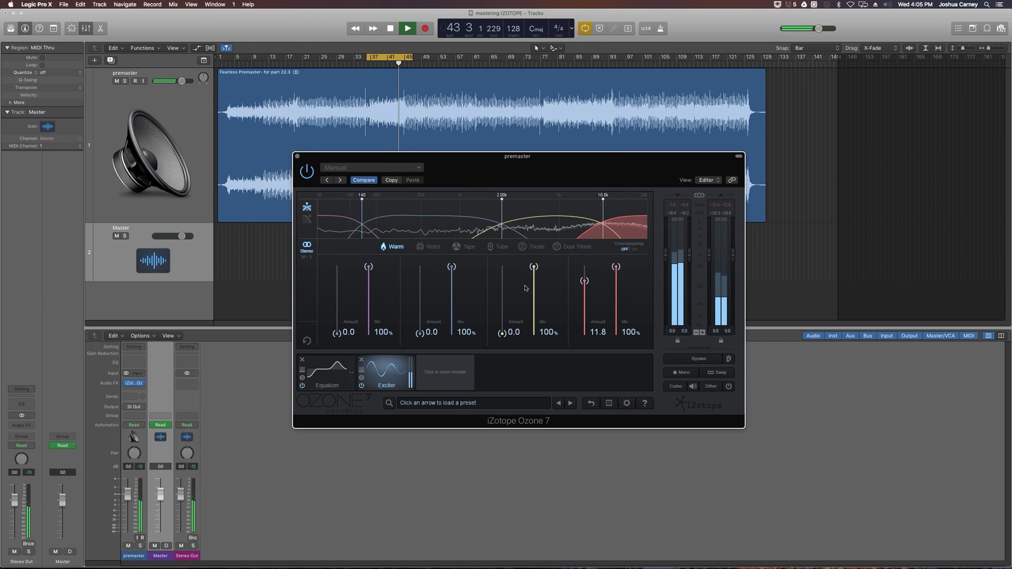
{"action": "left_click", "coordinate": [457, 247]}
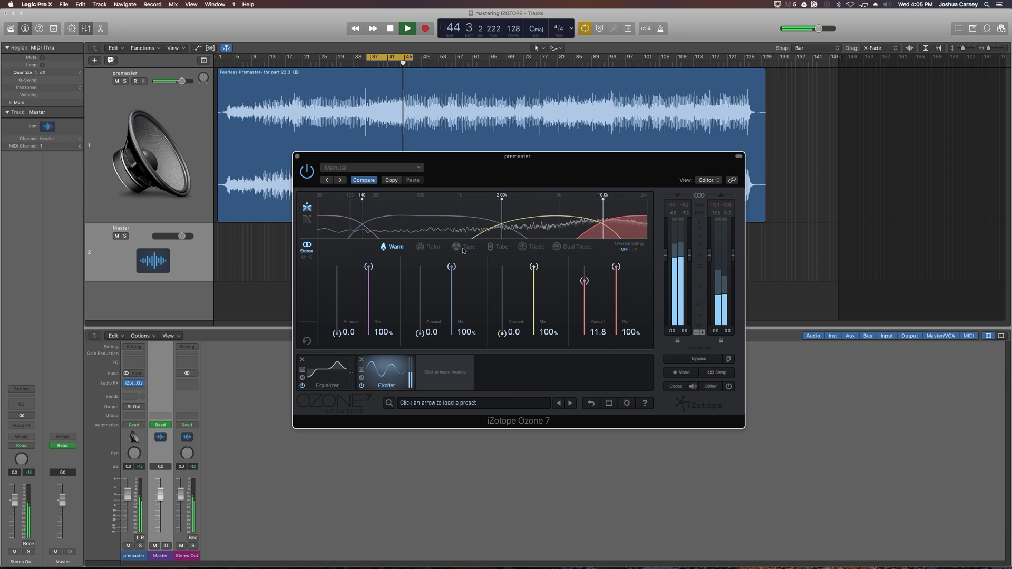
{"action": "left_click", "coordinate": [498, 246]}
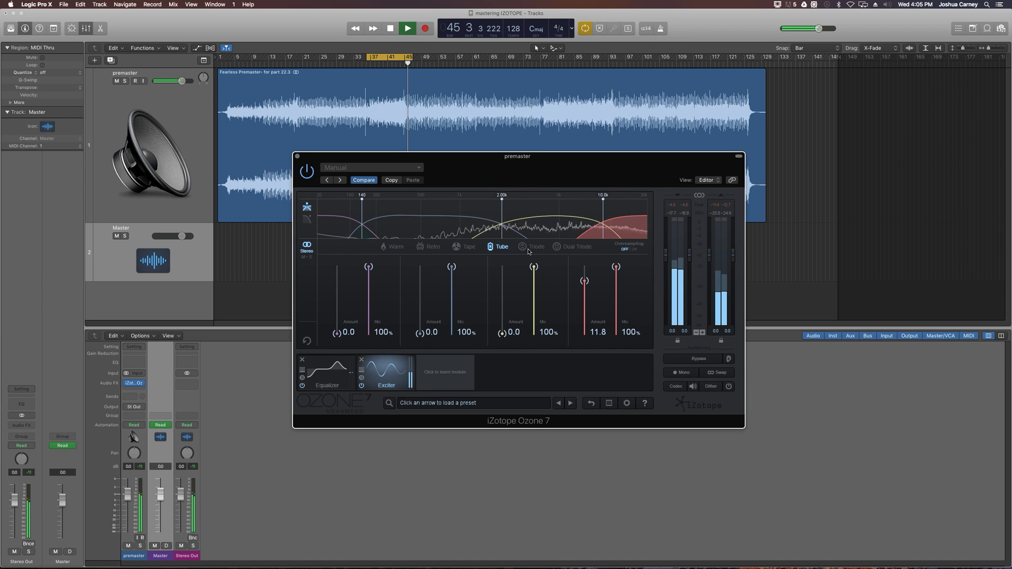
{"action": "left_click", "coordinate": [530, 247]}
{"action": "key", "text": "space"}
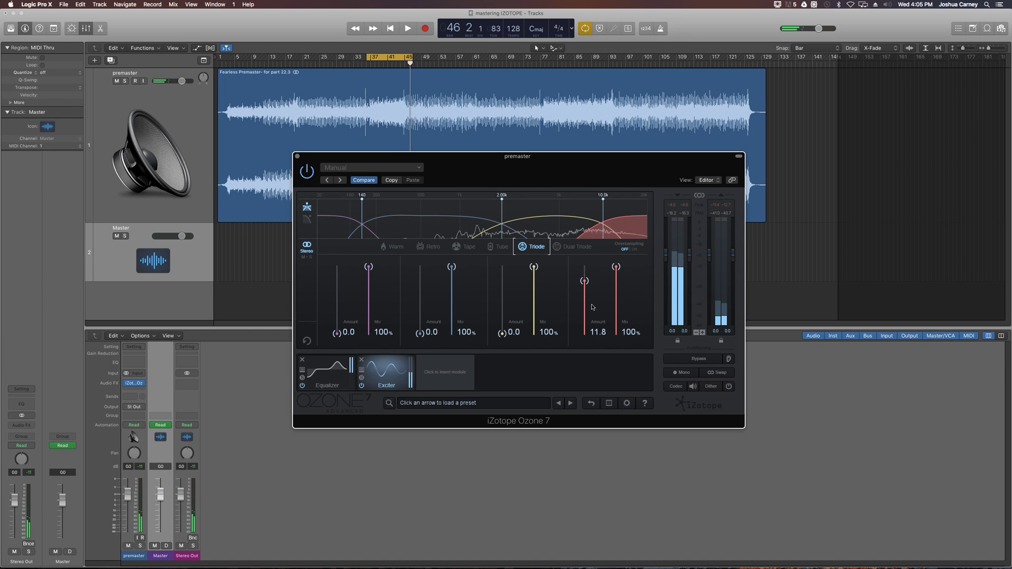
Lower the highest band's crossover to about 8.5 kHz and set its Amount to 8.0 and Mix to 32.4%, checking by ear.
{"action": "mouse_move", "coordinate": [585, 283]}
{"action": "left_mouse_down"}
{"action": "mouse_move", "coordinate": [592, 322]}
{"action": "mouse_move", "coordinate": [595, 295]}
{"action": "left_mouse_up"}
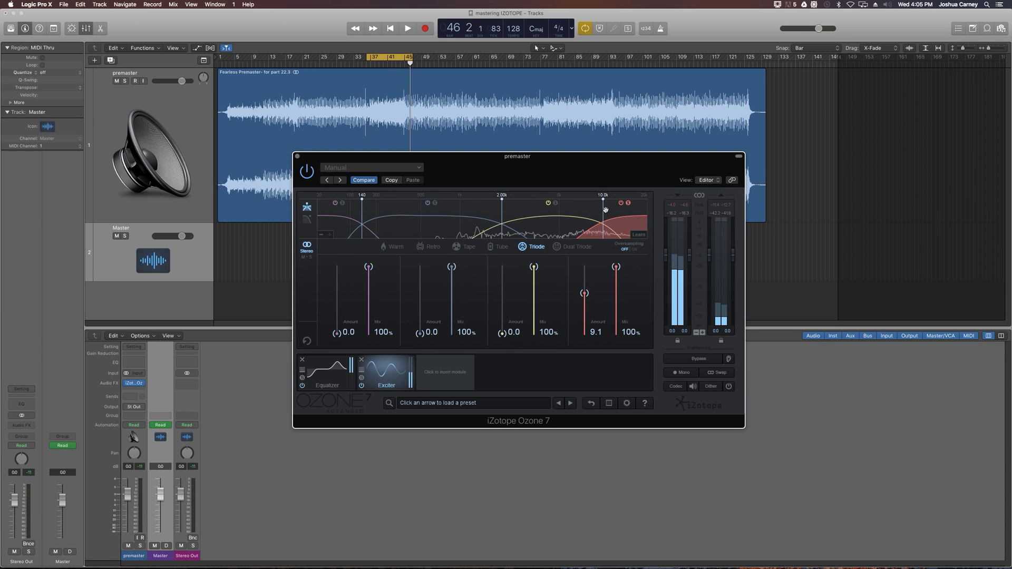
{"action": "mouse_move", "coordinate": [603, 197]}
{"action": "left_mouse_down"}
{"action": "mouse_move", "coordinate": [583, 199]}
{"action": "mouse_move", "coordinate": [593, 199]}
{"action": "left_mouse_up"}
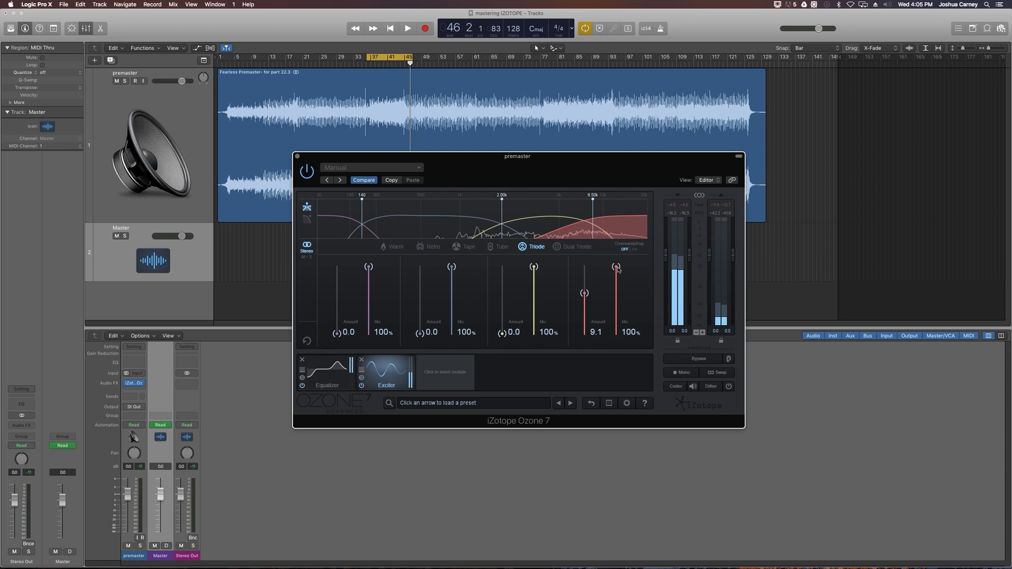
{"action": "left_click_drag", "start_coordinate": [617, 267], "coordinate": [585, 298]}
{"action": "key", "text": "space"}
{"action": "key", "text": "space"}
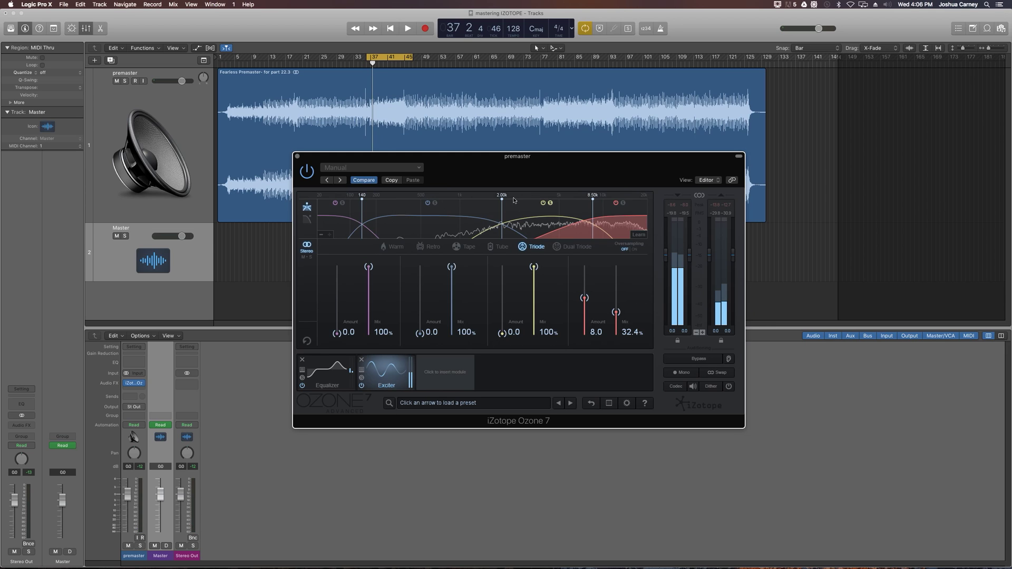
Lower the crossover between the second and third bands to 1.77 kHz and raise the third band's Amount to about 7.8.
{"action": "left_click_drag", "start_coordinate": [500, 197], "coordinate": [494, 200]}
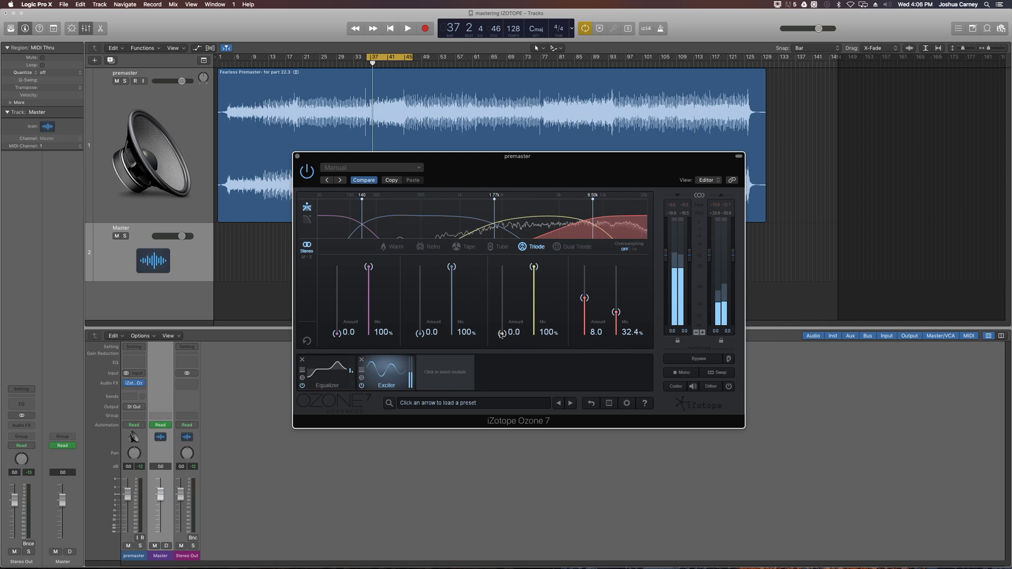
{"action": "key", "text": "space"}
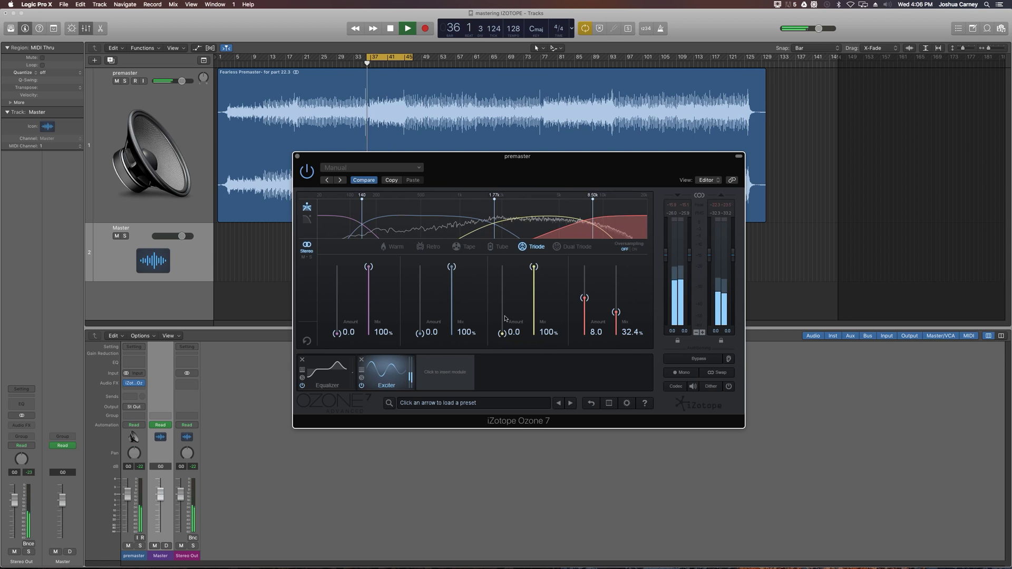
{"action": "left_click_drag", "start_coordinate": [502, 333], "coordinate": [499, 287]}
Try the Tube mode and fine-tune the Amount to 8.7 on the highest band and 7.6 on the third band.
{"action": "left_click", "coordinate": [494, 248]}
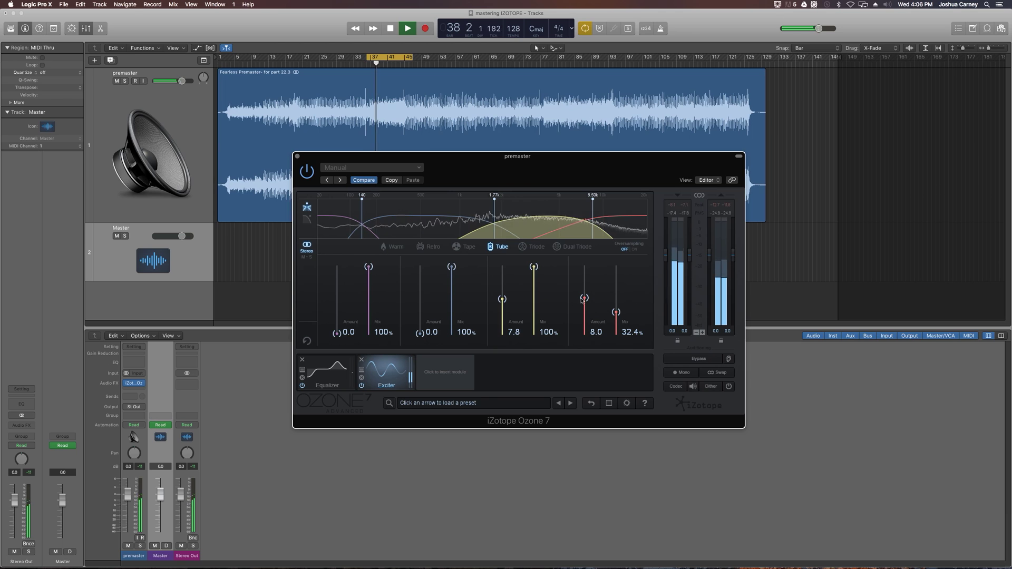
{"action": "left_click_drag", "start_coordinate": [584, 299], "coordinate": [584, 295]}
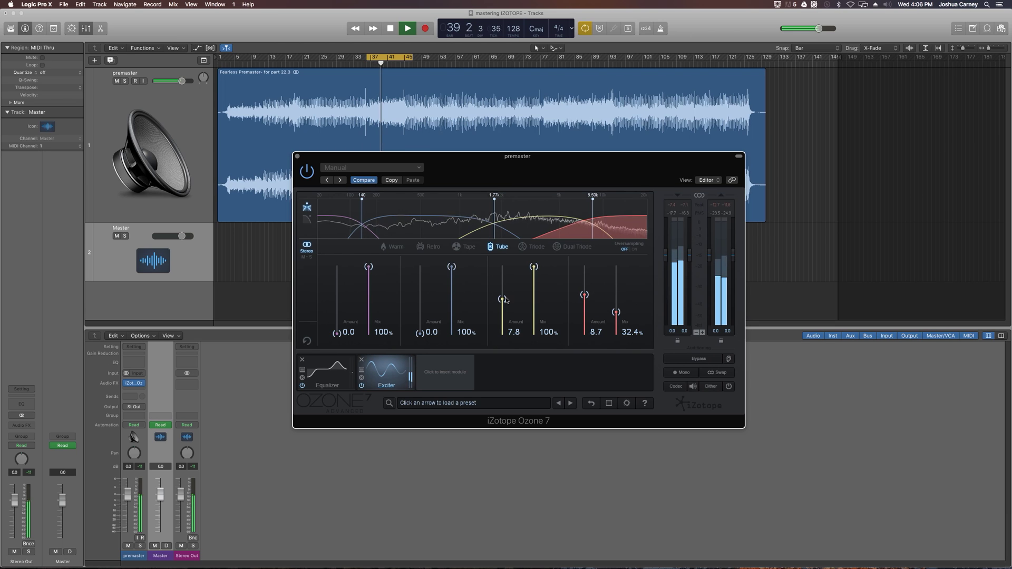
{"action": "left_click_drag", "start_coordinate": [501, 299], "coordinate": [501, 301]}
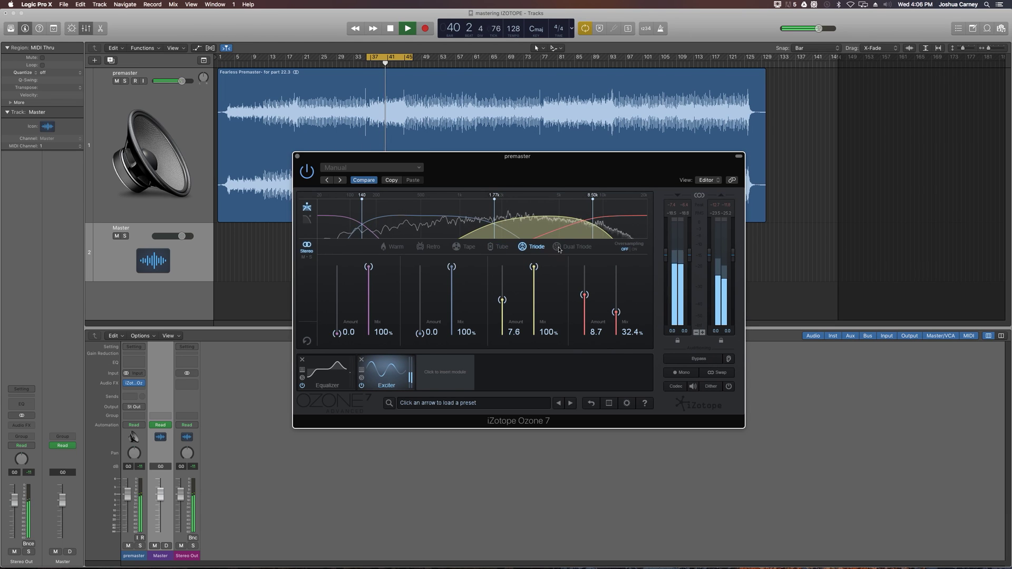
Switch the Exciter to Dual Triode, lower the third band's Mix to 45.9%, and stop playback.
{"action": "left_click", "coordinate": [574, 247]}
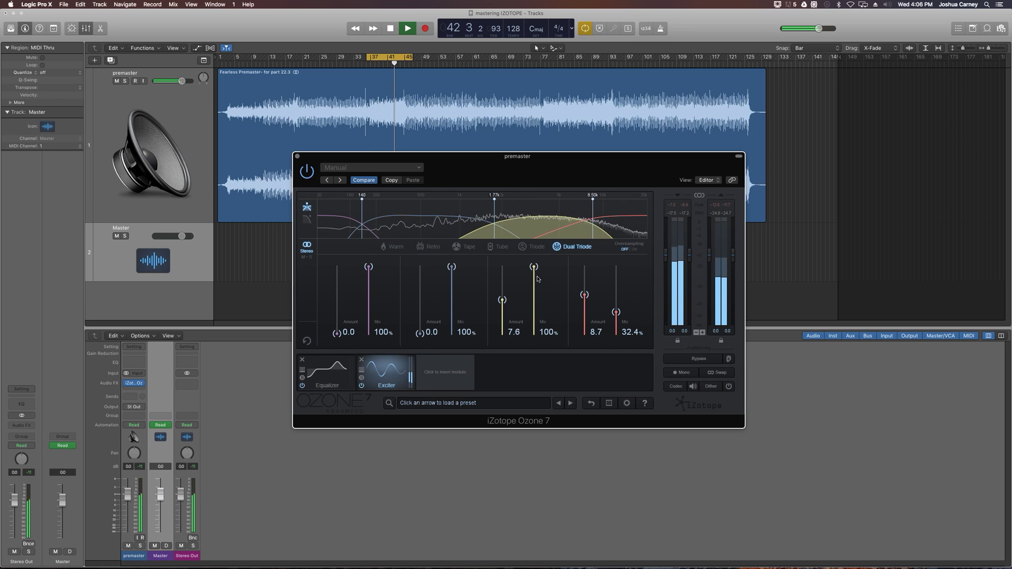
{"action": "left_click_drag", "start_coordinate": [534, 268], "coordinate": [534, 303]}
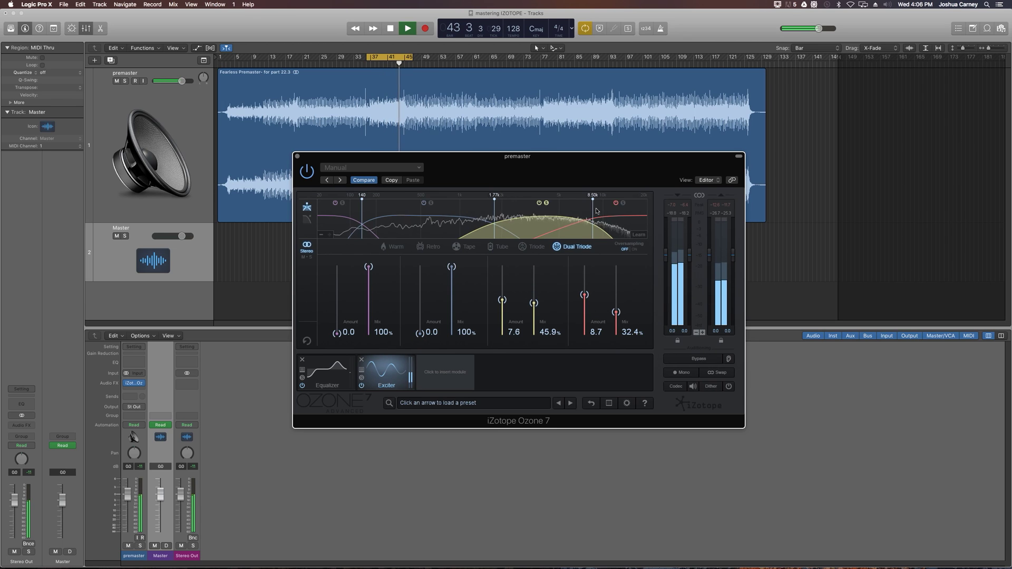
{"action": "key", "text": "space"}
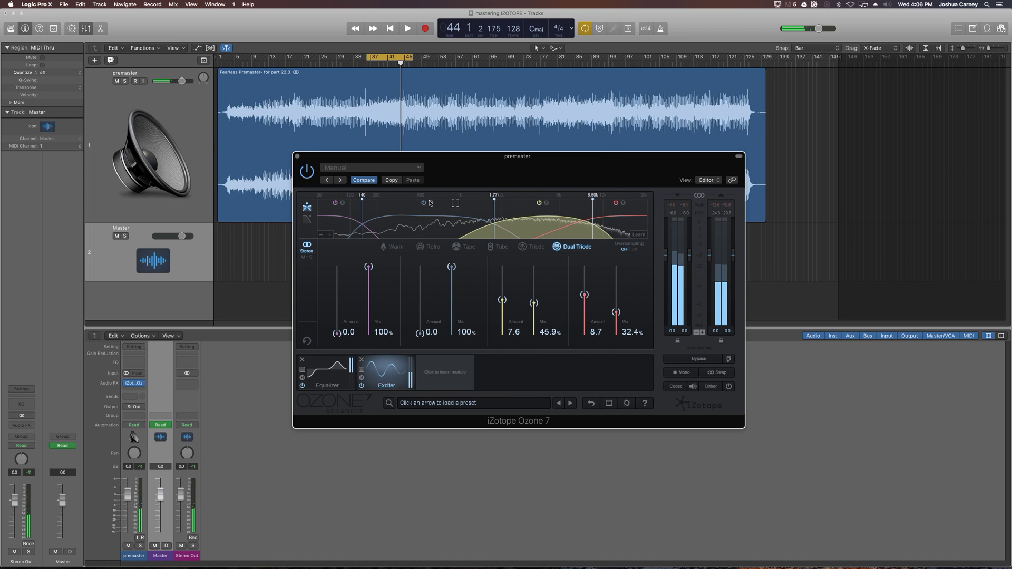
Set the Exciter's second band to an Amount of 4.3 and a Mix of 31.2% while the cycled section plays.
{"action": "key", "text": "space"}
{"action": "left_click_drag", "start_coordinate": [420, 333], "coordinate": [418, 304]}
{"action": "left_click_drag", "start_coordinate": [420, 309], "coordinate": [420, 310]}
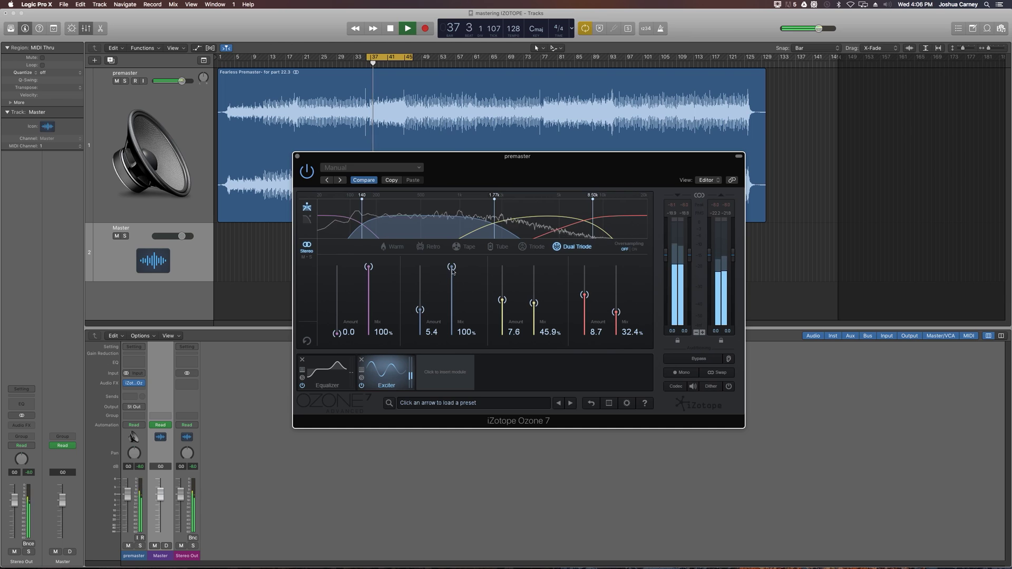
{"action": "left_click_drag", "start_coordinate": [451, 267], "coordinate": [455, 319]}
{"action": "key", "text": "space"}
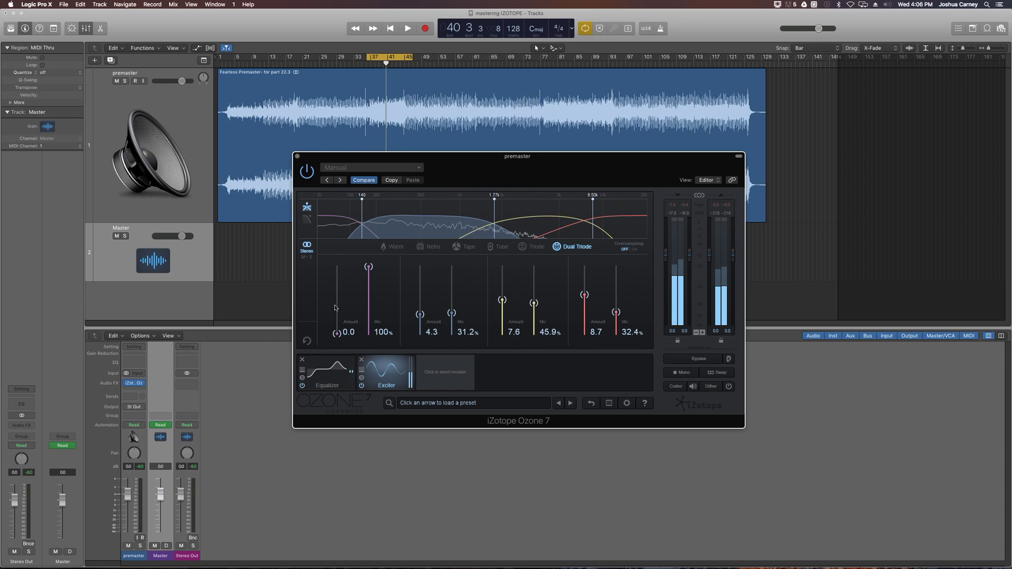
Set the Exciter's lowest band to an Amount of 7.8 and a Mix of 65.9% while the cycled section plays.
{"action": "key", "text": "space"}
{"action": "left_click_drag", "start_coordinate": [335, 308], "coordinate": [337, 302]}
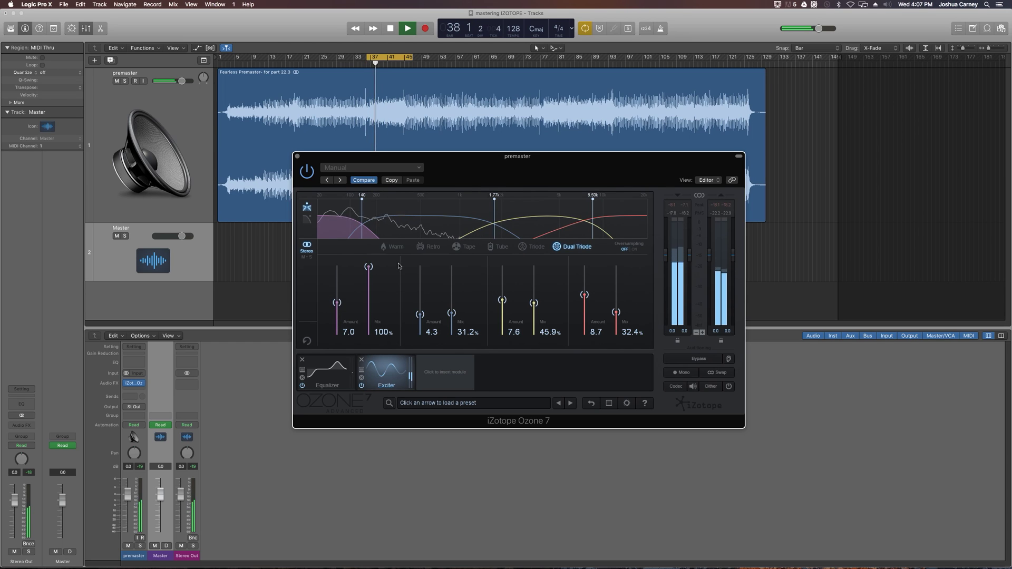
{"action": "left_click_drag", "start_coordinate": [368, 266], "coordinate": [371, 289]}
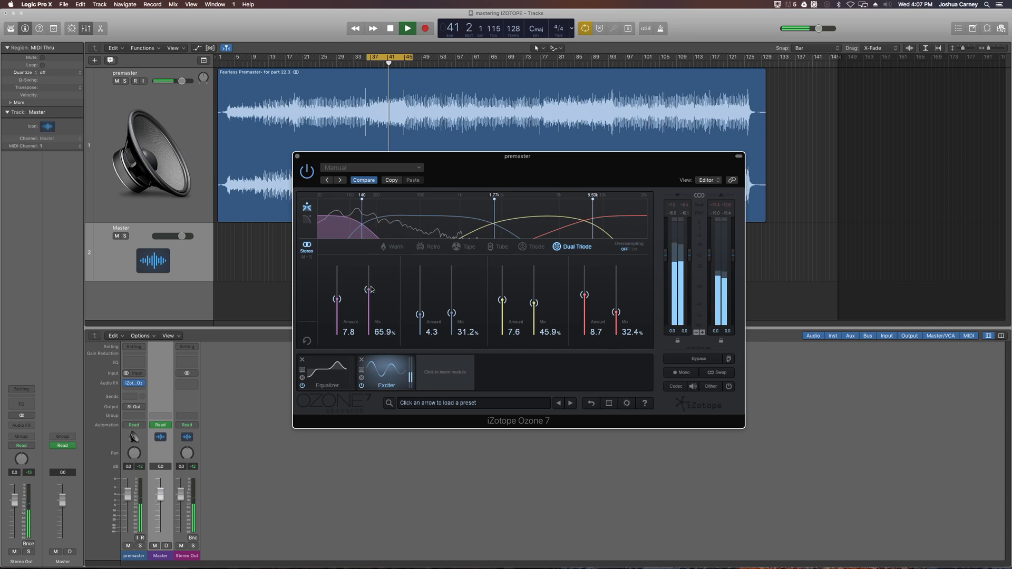
{"action": "key", "text": "space"}
Play the cycled section and compare the sound with all Ozone processing bypassed and active.
{"action": "key", "text": "space"}
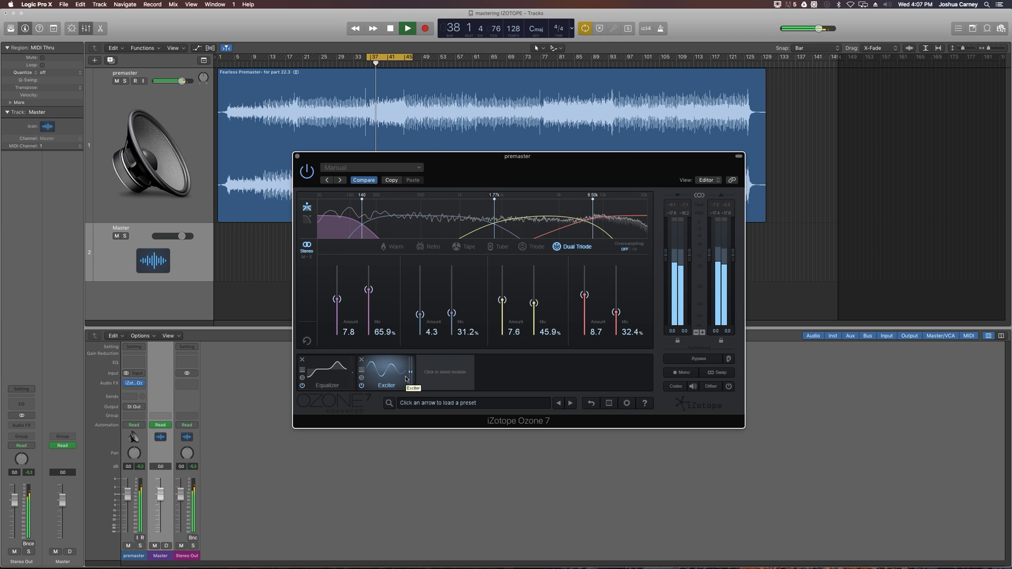
{"action": "left_click", "coordinate": [699, 362]}
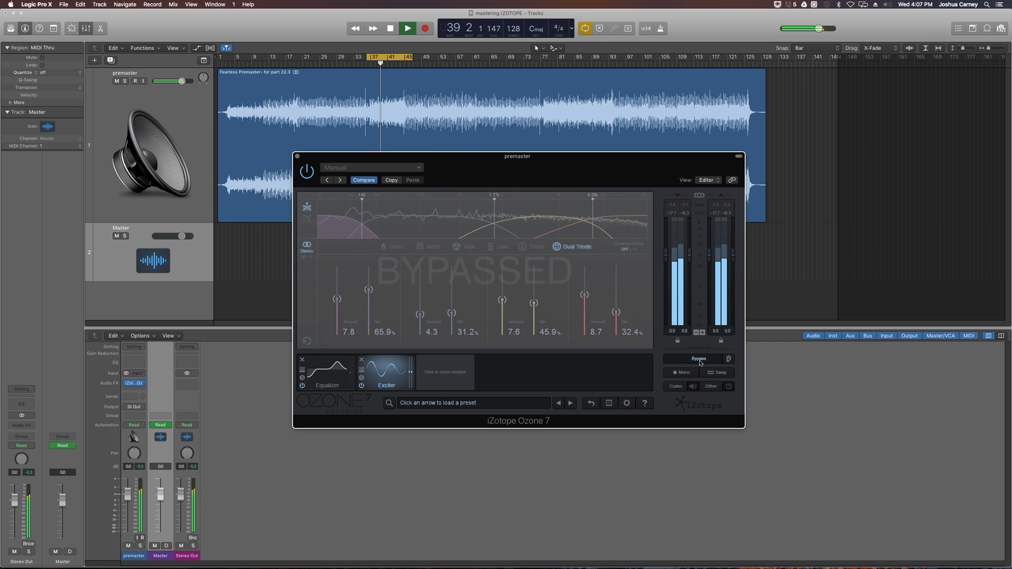
{"action": "left_click", "coordinate": [699, 361]}
{"action": "key", "text": "space"}
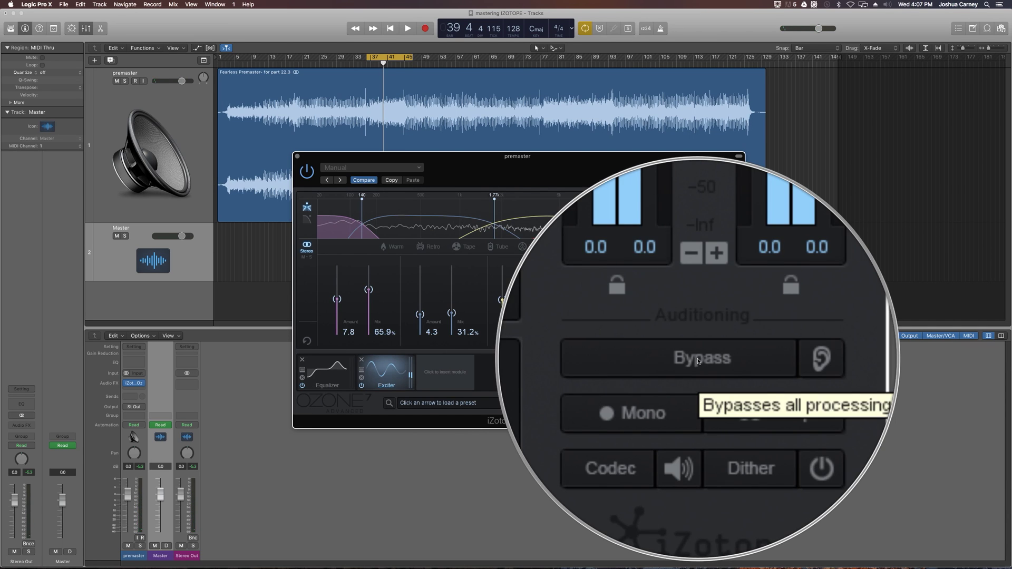
Toggle the global bypass repeatedly with playback stopped, and compare the dry and processed sound again during playback.
{"action": "left_click", "coordinate": [698, 359]}
{"action": "left_click", "coordinate": [698, 359]}
{"action": "left_click", "coordinate": [698, 359]}
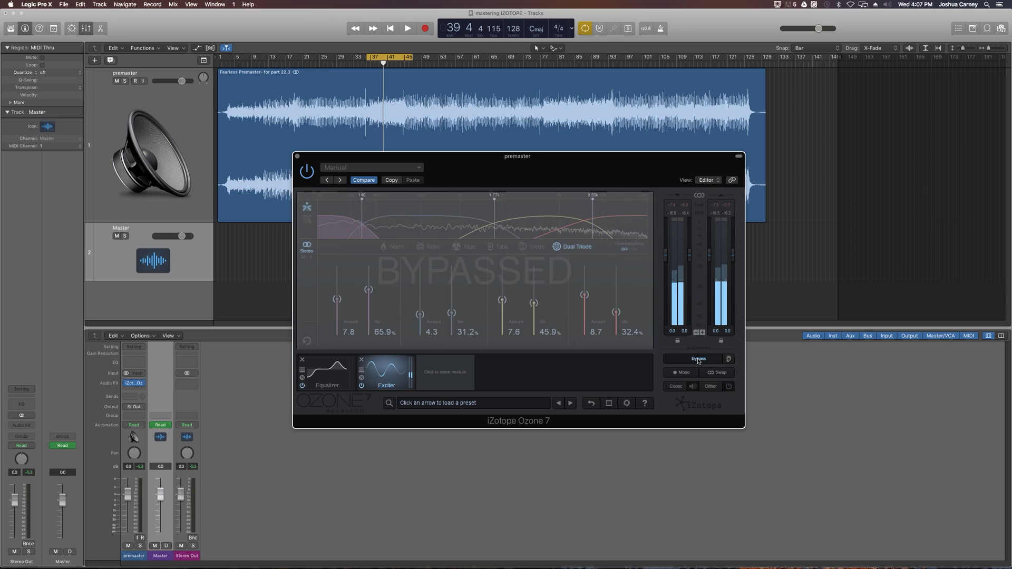
{"action": "left_click", "coordinate": [699, 359]}
{"action": "left_click", "coordinate": [699, 359]}
{"action": "left_click", "coordinate": [698, 358]}
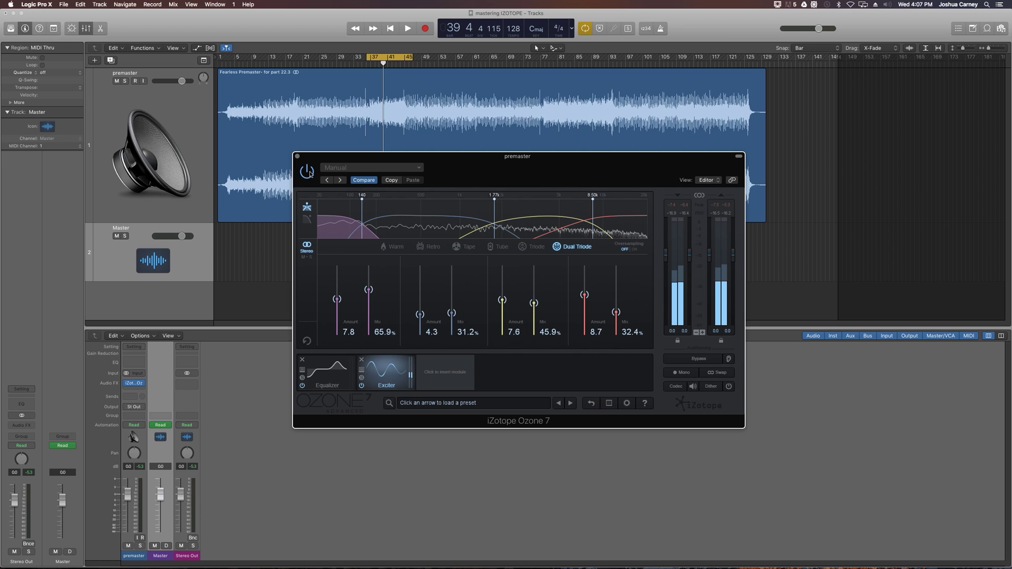
{"action": "left_click", "coordinate": [701, 360]}
{"action": "left_click", "coordinate": [701, 360]}
{"action": "left_click", "coordinate": [701, 360]}
{"action": "left_click", "coordinate": [701, 360]}
{"action": "left_click", "coordinate": [701, 359]}
{"action": "left_click", "coordinate": [701, 360]}
{"action": "key", "text": "space"}
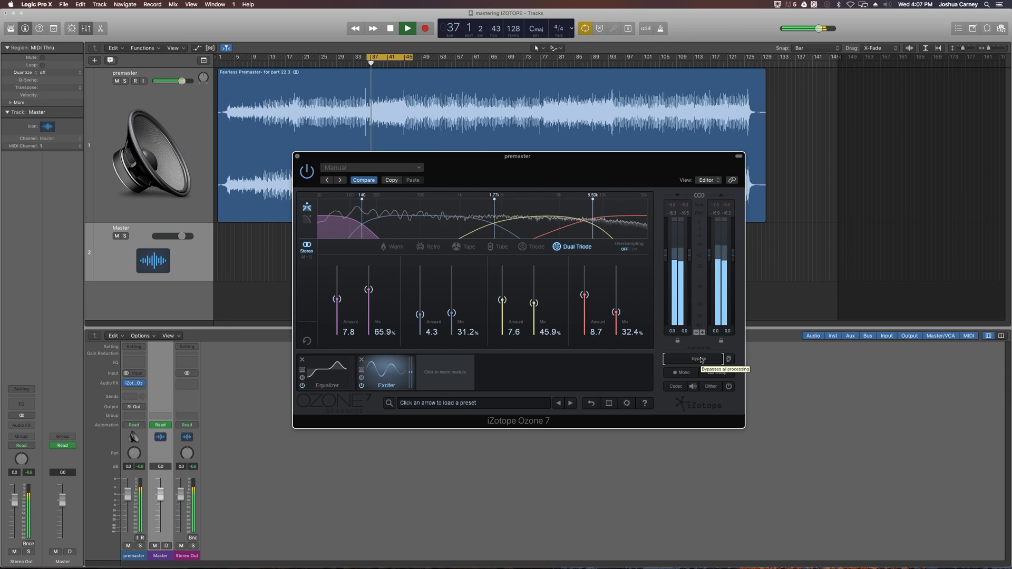
{"action": "left_click", "coordinate": [701, 360]}
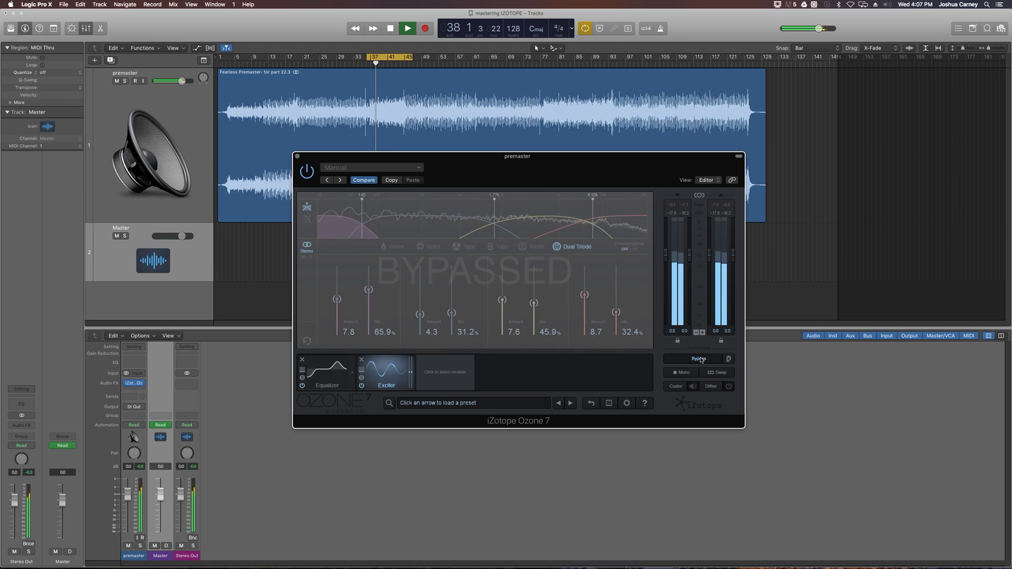
{"action": "left_click", "coordinate": [701, 360]}
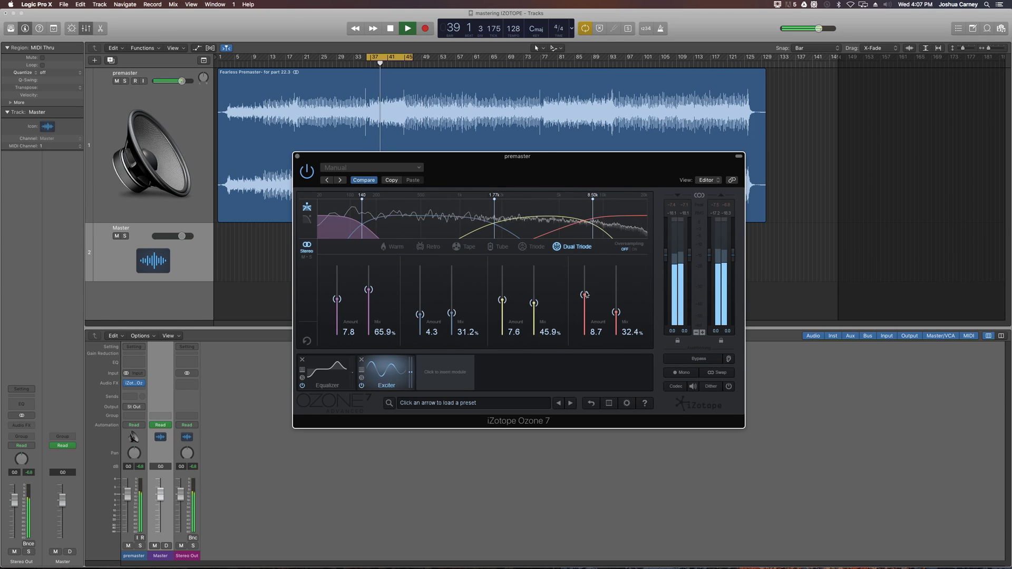
Raise the Exciter's highest band to an Amount of 11.2 and a Mix of 57.6%, and the third band's Amount to 8.9.
{"action": "left_click_drag", "start_coordinate": [584, 295], "coordinate": [590, 283]}
{"action": "left_click_drag", "start_coordinate": [503, 300], "coordinate": [502, 294]}
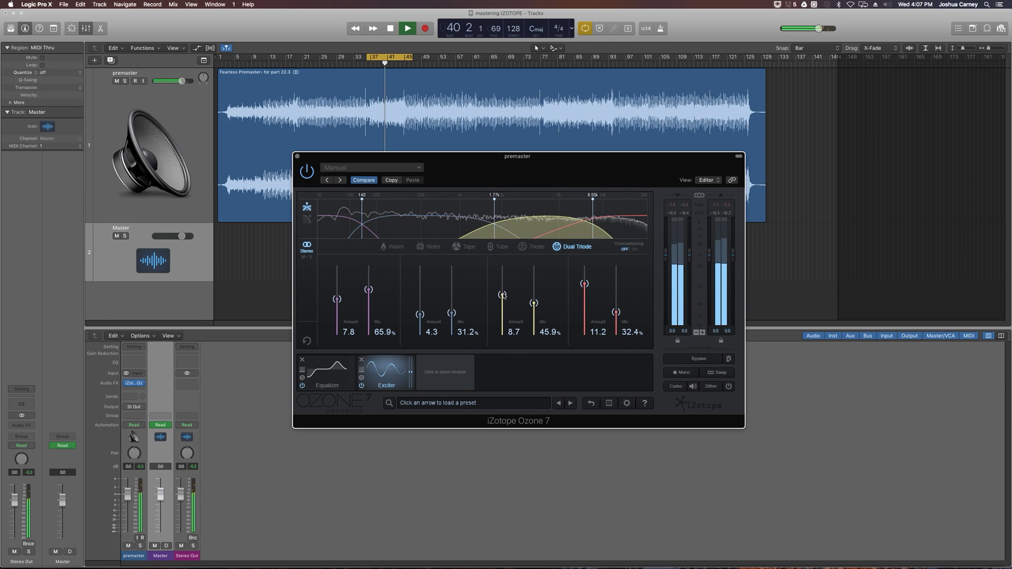
{"action": "left_click_drag", "start_coordinate": [616, 312], "coordinate": [625, 299]}
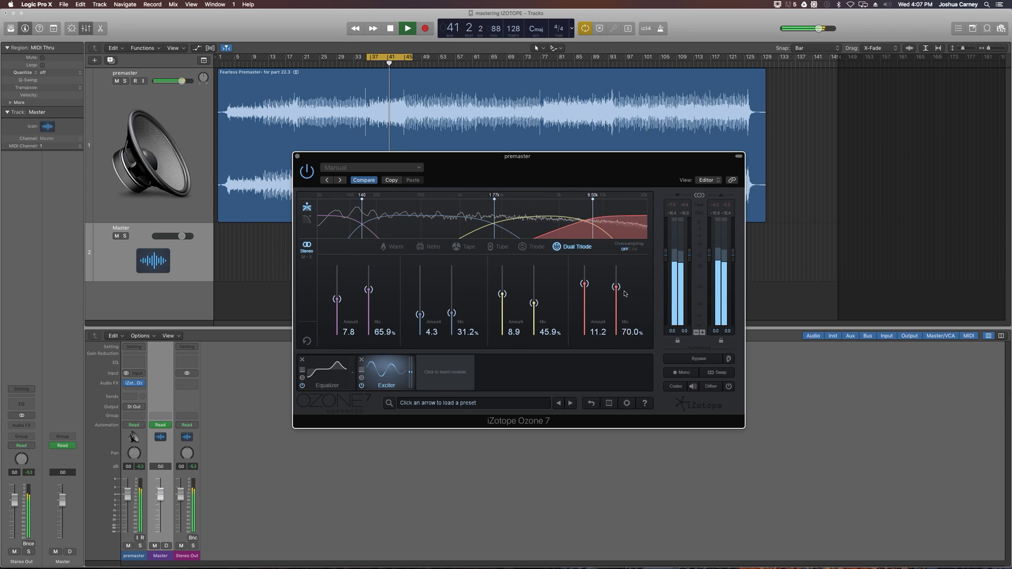
Compare the adjusted Exciter settings with the globally bypassed sound and stop playback.
{"action": "left_click", "coordinate": [698, 359]}
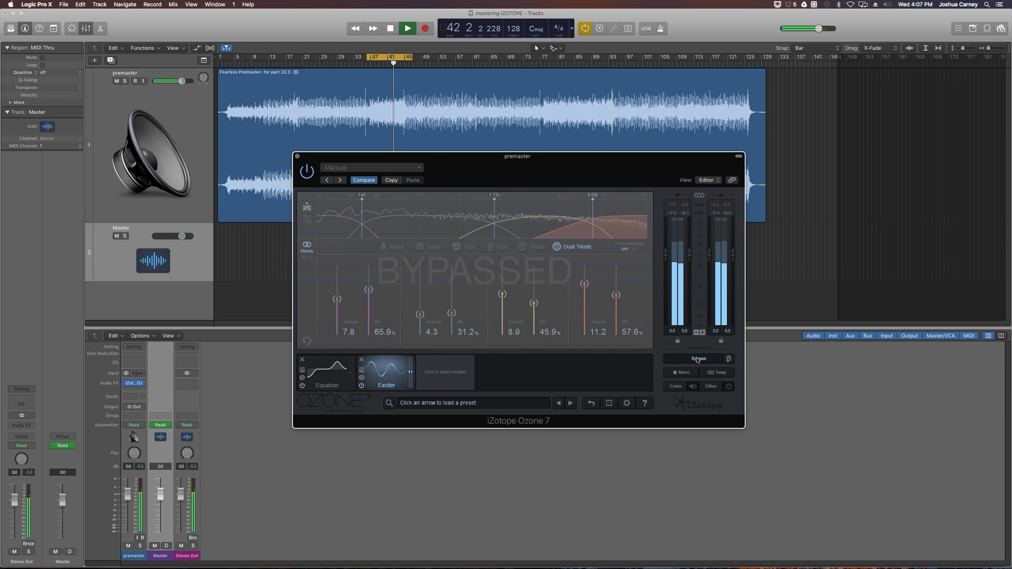
{"action": "left_click", "coordinate": [698, 359]}
{"action": "key", "text": "space"}
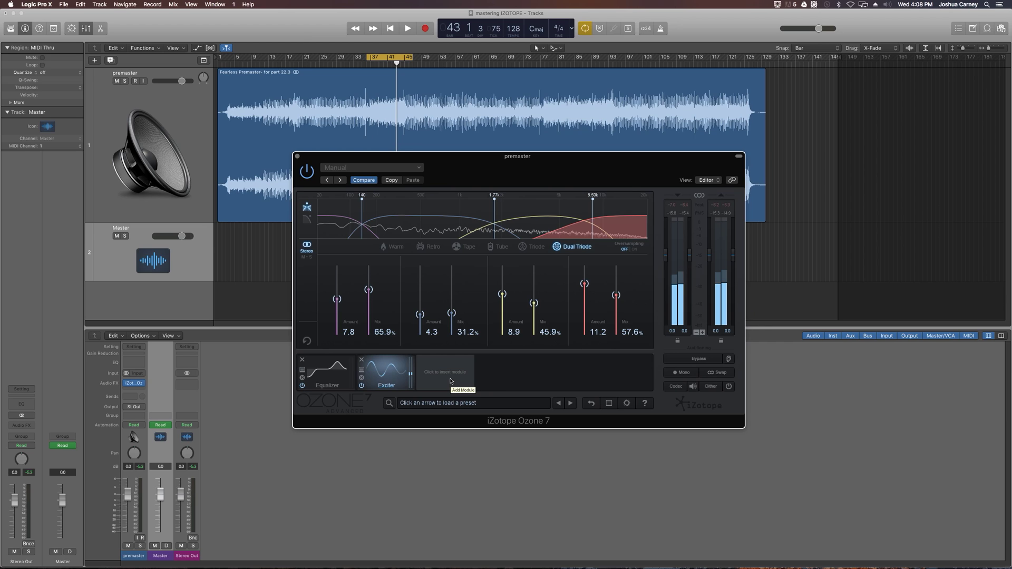
Review the Equalizer, try a Dynamic EQ module after the Exciter, and remove it from the chain.
{"action": "left_click", "coordinate": [324, 373]}
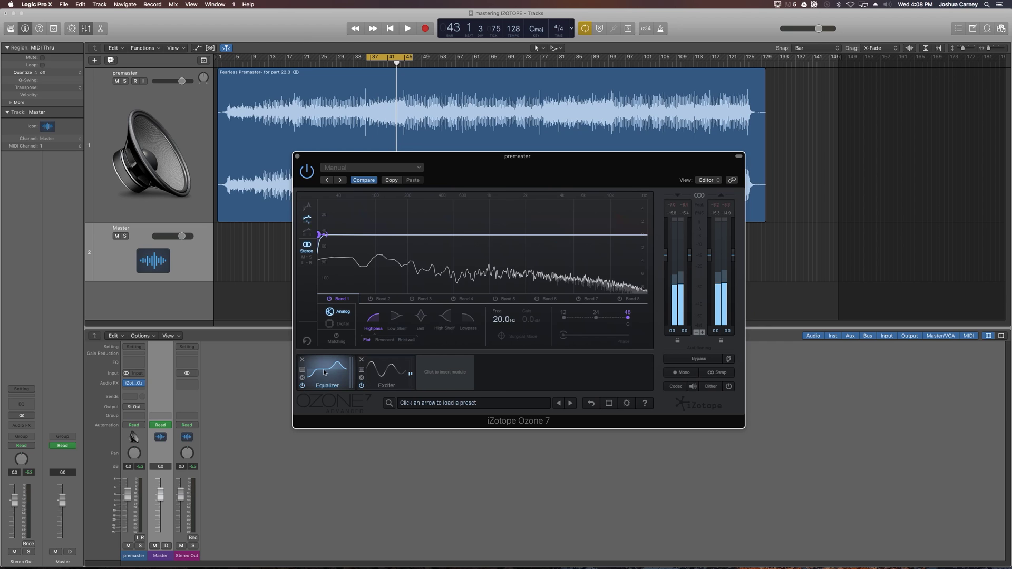
{"action": "left_click", "coordinate": [436, 385]}
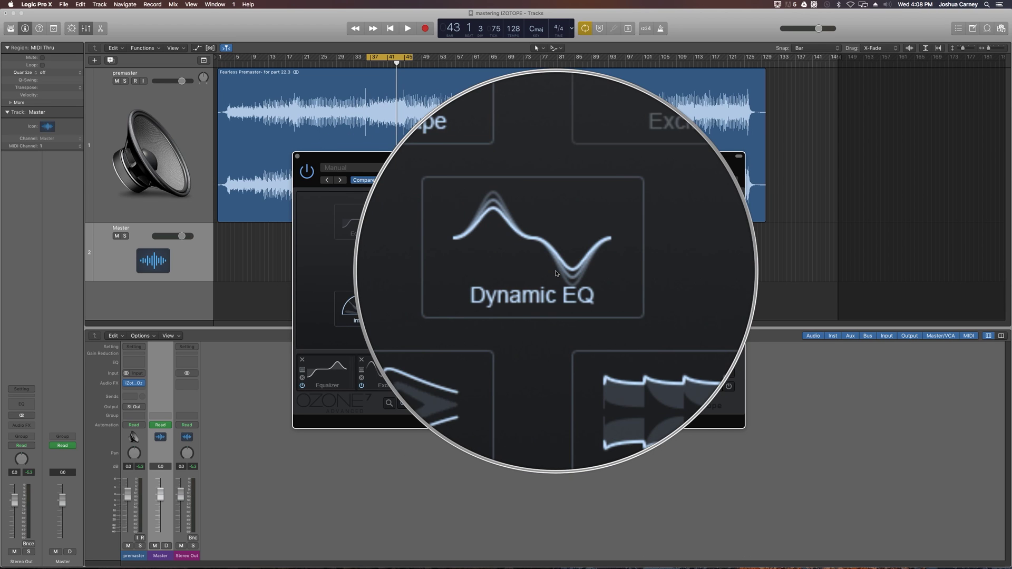
{"action": "left_click", "coordinate": [555, 273]}
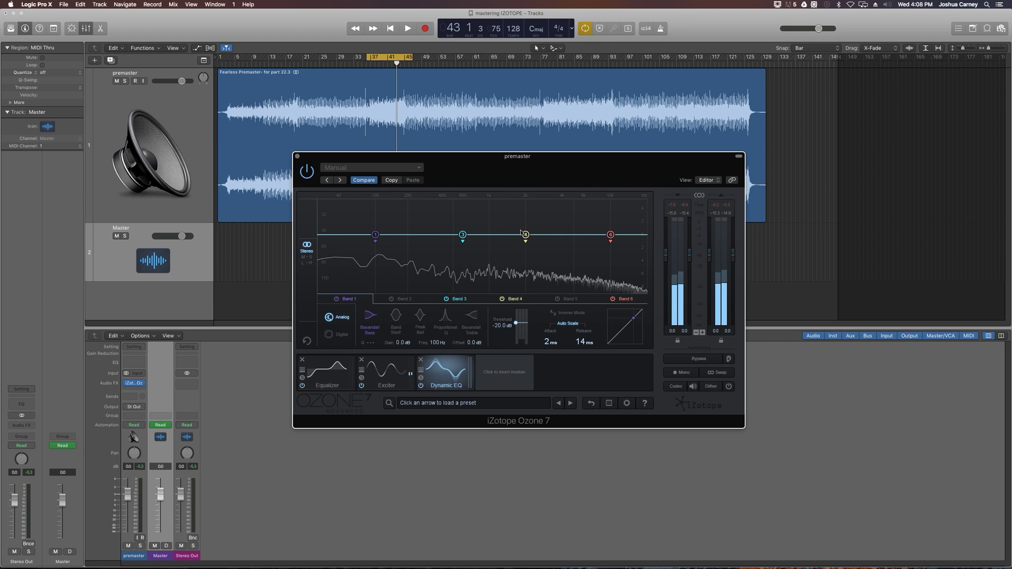
{"action": "left_click", "coordinate": [421, 362]}
{"action": "left_click", "coordinate": [384, 381]}
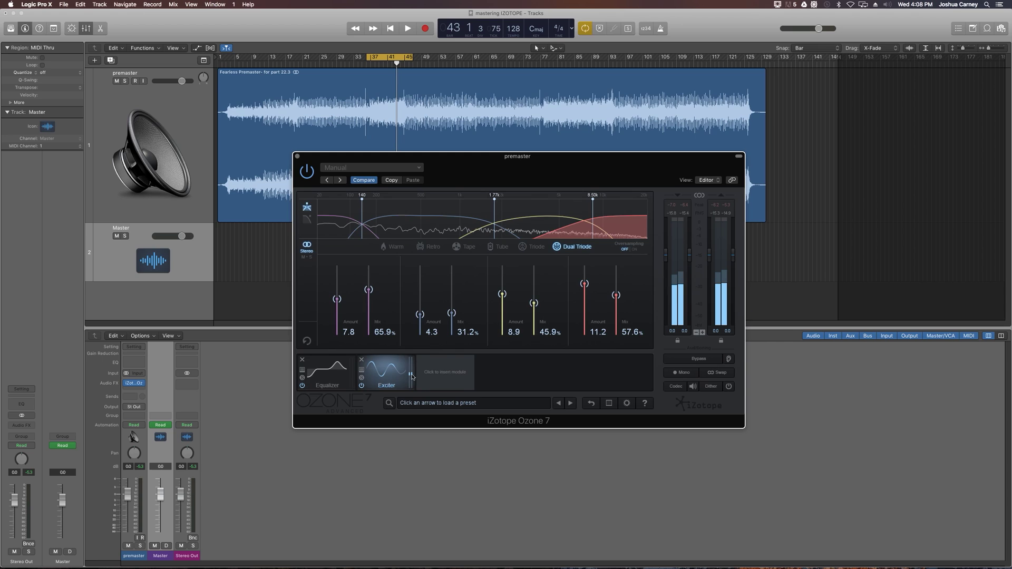
Insert a Vintage Compressor after the Exciter and set its Threshold to -11.8 dB and Ratio to 2.5:1 during playback.
{"action": "left_click", "coordinate": [444, 378]}
{"action": "left_click", "coordinate": [412, 272]}
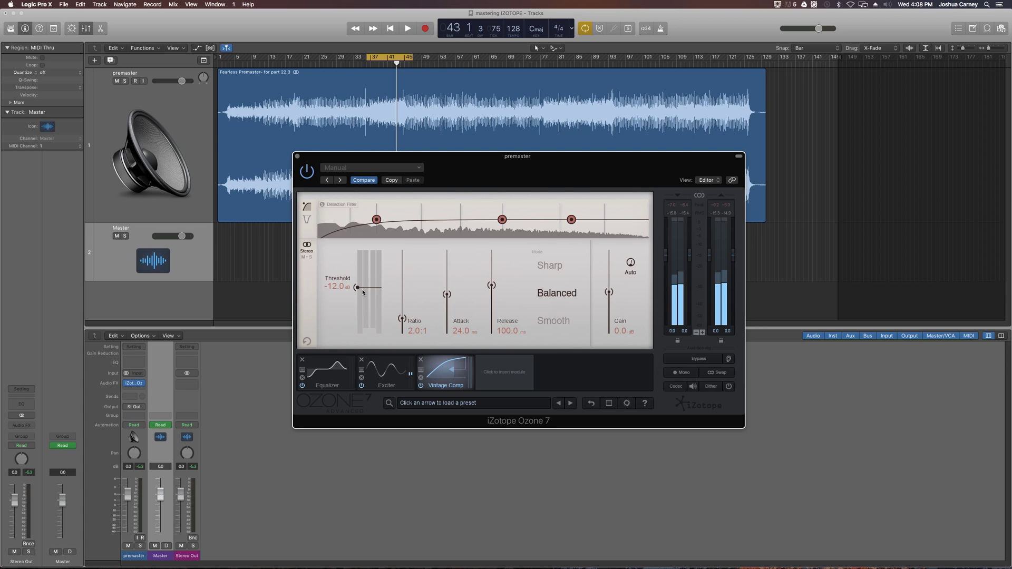
{"action": "key", "text": "space"}
{"action": "mouse_move", "coordinate": [357, 288]}
{"action": "left_mouse_down"}
{"action": "mouse_move", "coordinate": [355, 257]}
{"action": "mouse_move", "coordinate": [364, 286]}
{"action": "left_mouse_up"}
{"action": "left_click_drag", "start_coordinate": [402, 320], "coordinate": [402, 314]}
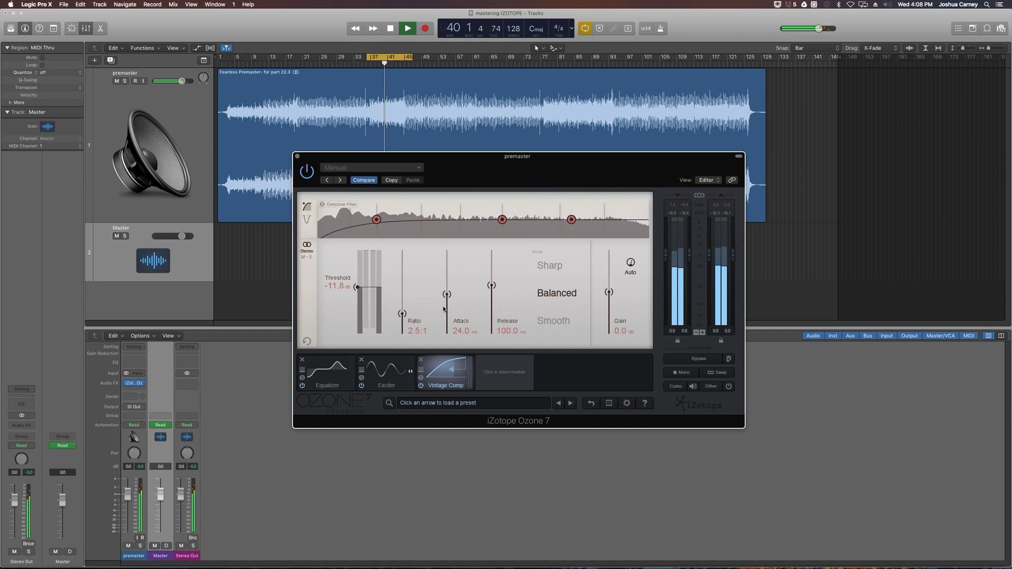
Set the Vintage Compressor's Attack to 20.7 ms and Release to 93.5 ms in Smooth mode.
{"action": "left_click_drag", "start_coordinate": [447, 294], "coordinate": [448, 298]}
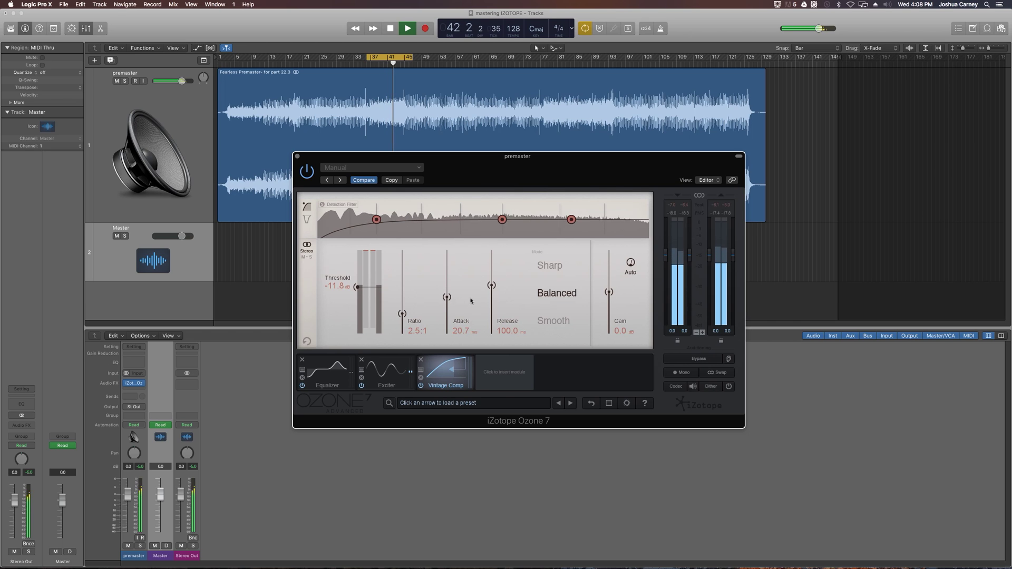
{"action": "left_click", "coordinate": [554, 322]}
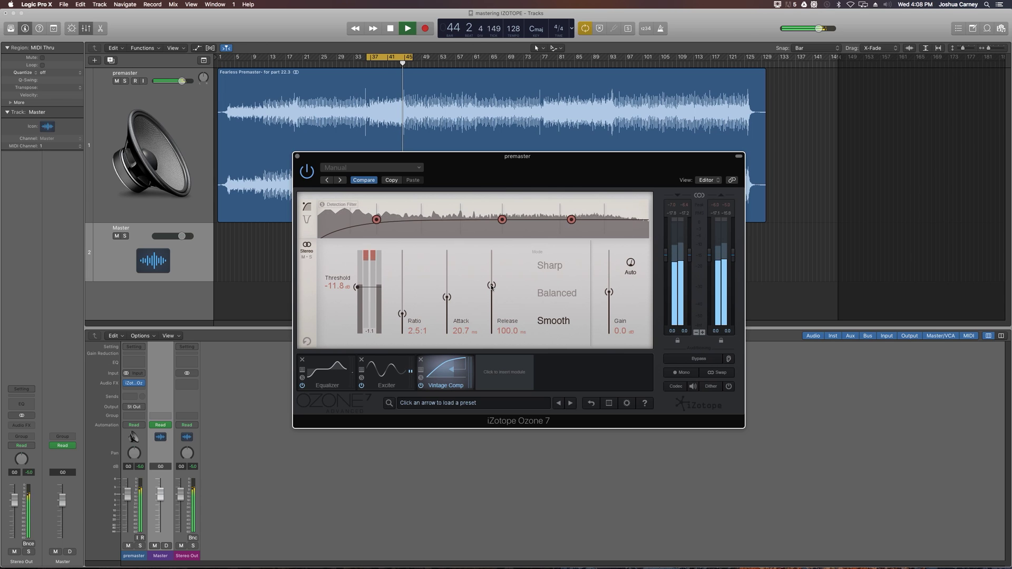
{"action": "left_click_drag", "start_coordinate": [491, 285], "coordinate": [492, 291]}
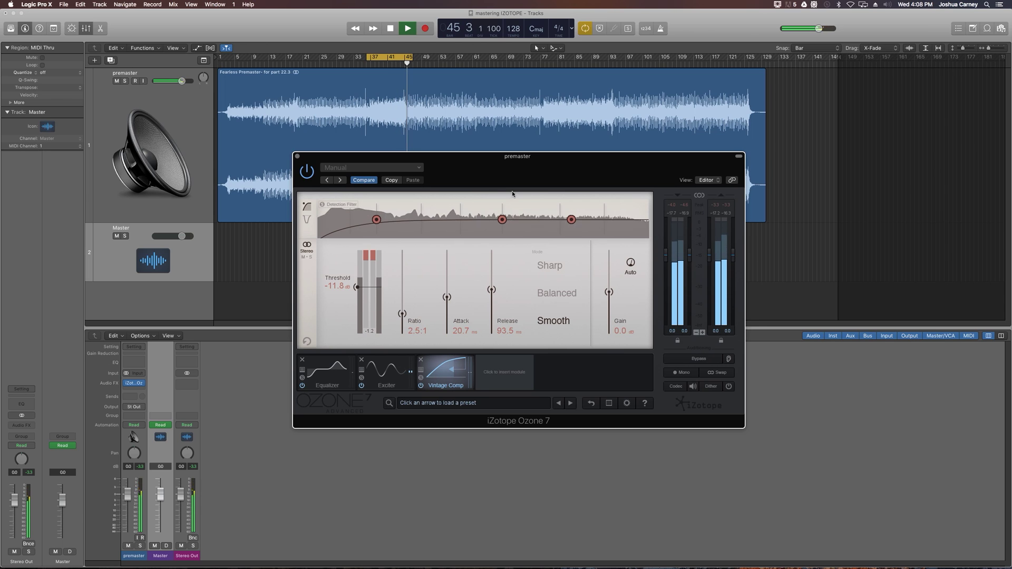
Lower the high-frequency node of the compressor's detection filter to about -1.7 dB while auditioning the filter.
{"action": "mouse_move", "coordinate": [572, 221]}
{"action": "left_mouse_down"}
{"action": "mouse_move", "coordinate": [572, 239]}
{"action": "mouse_move", "coordinate": [565, 211]}
{"action": "left_mouse_up"}
{"action": "left_click_drag", "start_coordinate": [567, 174], "coordinate": [559, 224]}
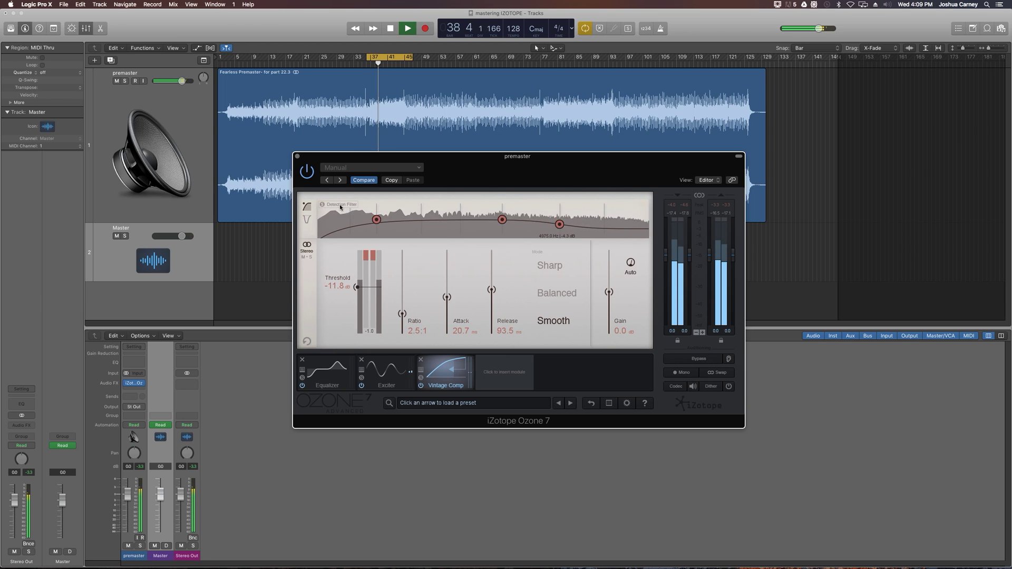
{"action": "left_click_drag", "start_coordinate": [559, 223], "coordinate": [563, 221]}
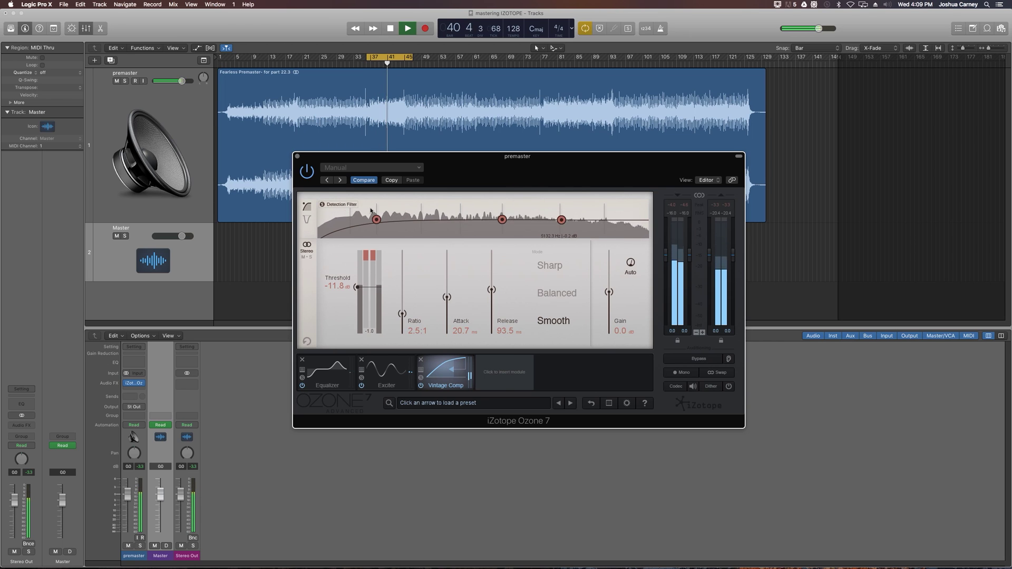
{"action": "left_click_drag", "start_coordinate": [561, 219], "coordinate": [560, 222]}
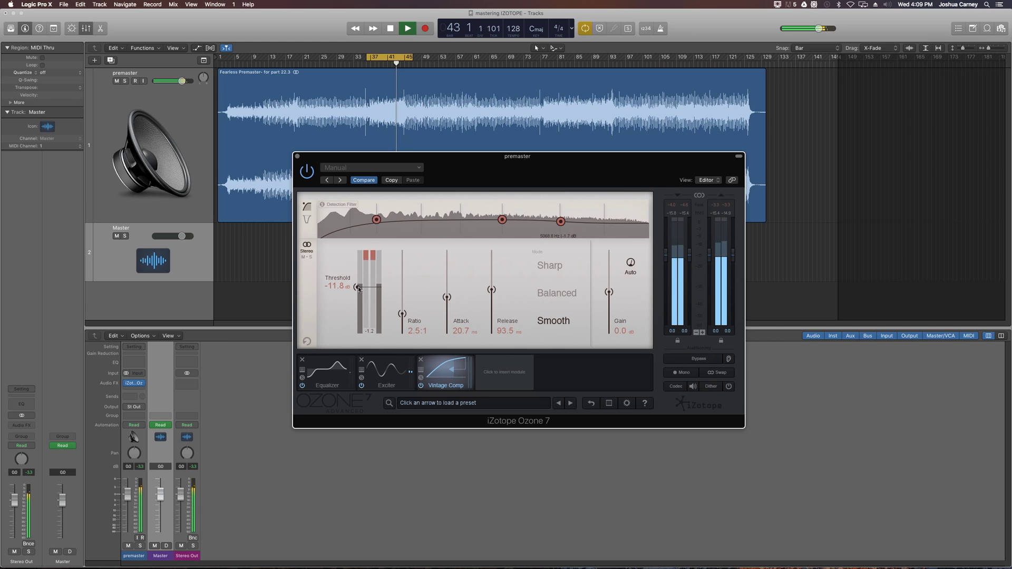
Fine-tune the Vintage Compressor's Threshold to -11.0 dB and Attack to 22.0 ms, and stop playback.
{"action": "left_click_drag", "start_coordinate": [383, 289], "coordinate": [387, 298]}
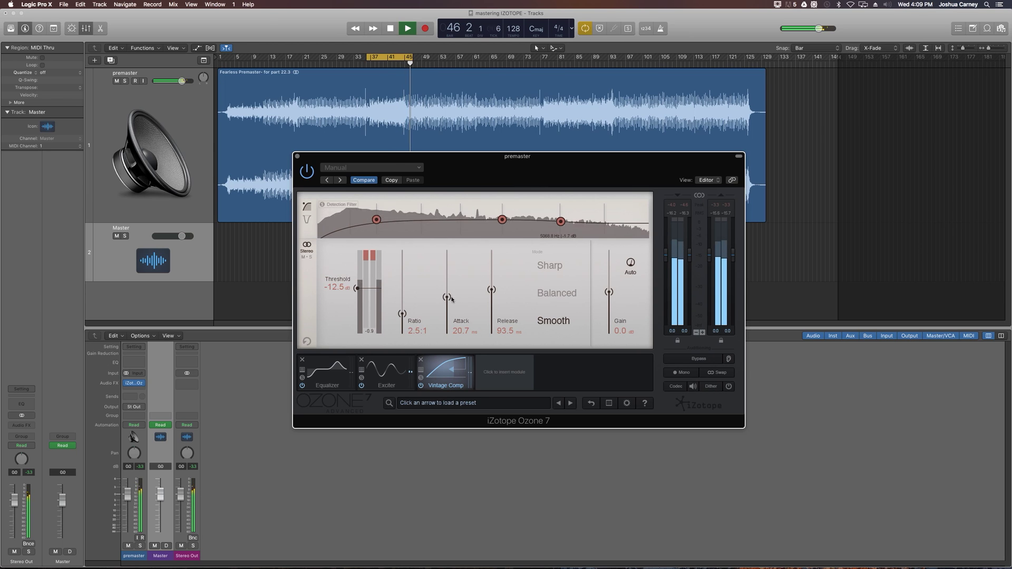
{"action": "mouse_move", "coordinate": [450, 296]}
{"action": "left_mouse_down"}
{"action": "mouse_move", "coordinate": [449, 261]}
{"action": "mouse_move", "coordinate": [459, 302]}
{"action": "left_mouse_up"}
{"action": "key", "text": "space"}
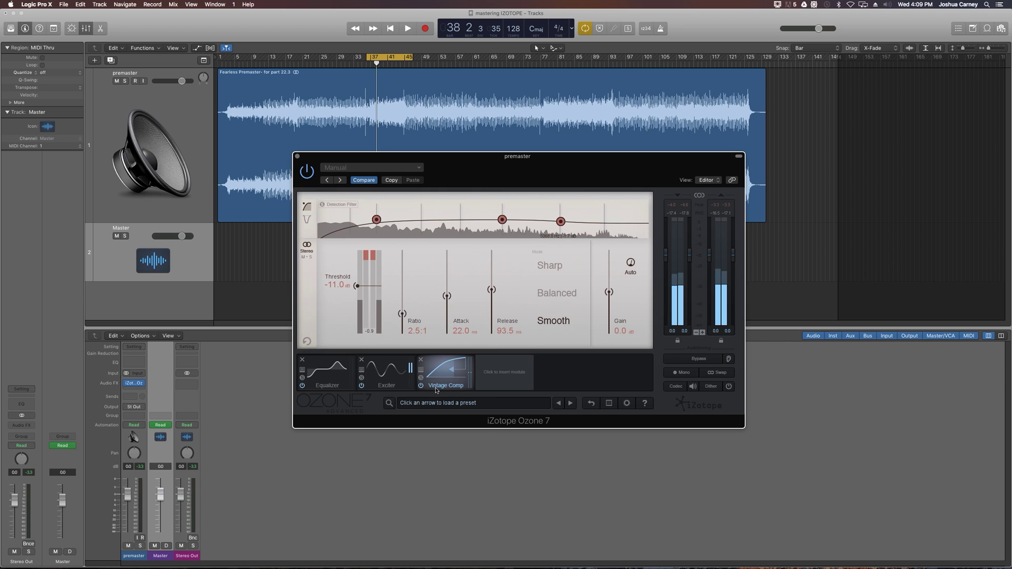
Toggle the Vintage Compressor's own bypass repeatedly with playback stopped, and check the global bypass as well.
{"action": "key", "text": "space"}
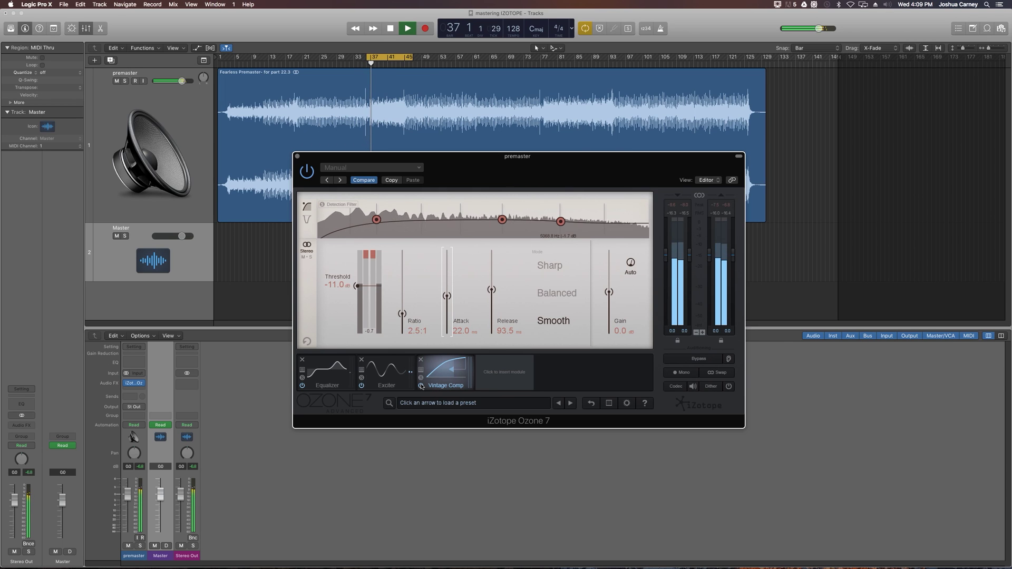
{"action": "key", "text": "space"}
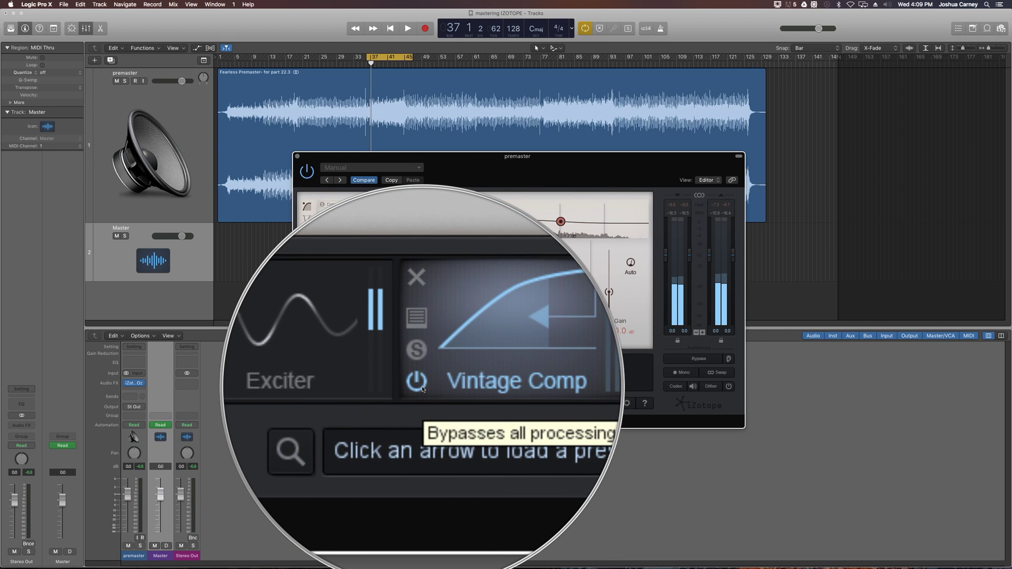
{"action": "left_click", "coordinate": [421, 385]}
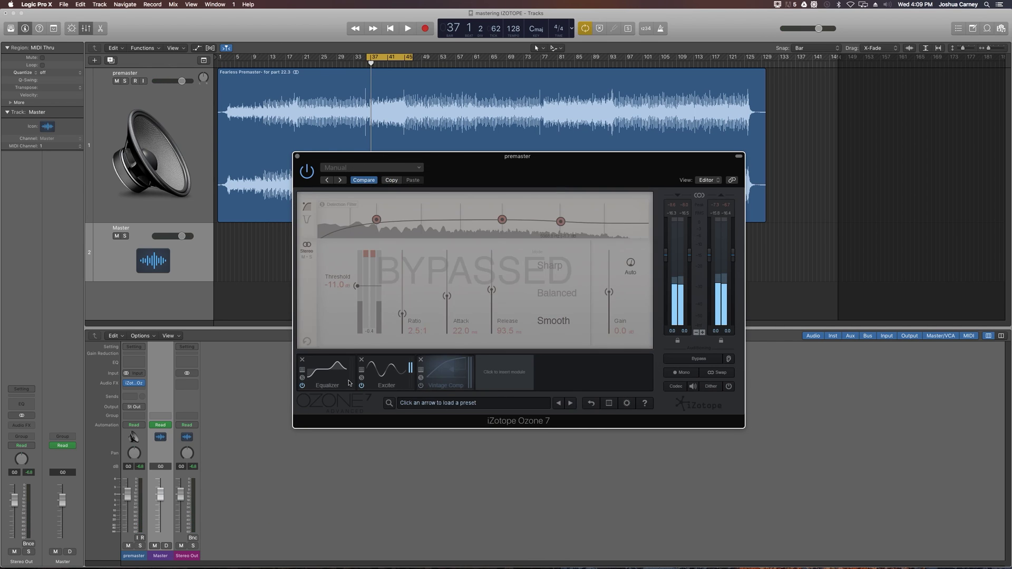
{"action": "left_click", "coordinate": [421, 386]}
{"action": "left_click", "coordinate": [421, 385]}
{"action": "left_click", "coordinate": [421, 386]}
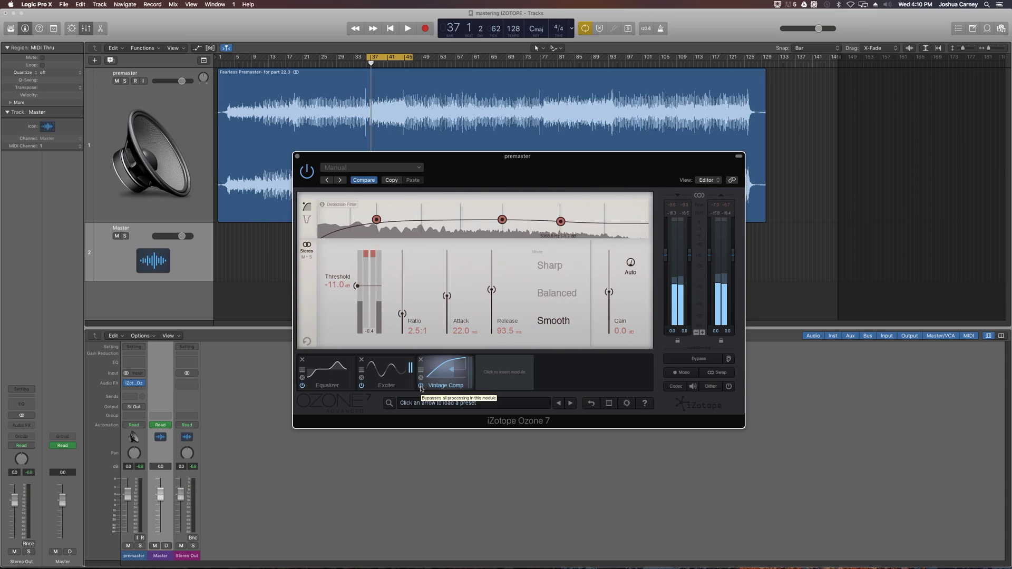
{"action": "left_click", "coordinate": [421, 385]}
{"action": "left_click", "coordinate": [420, 386]}
{"action": "left_click", "coordinate": [699, 362]}
{"action": "left_click", "coordinate": [699, 362]}
Play the cycled section and compare the sound with only the Vintage Compressor bypassed and active.
{"action": "key", "text": "space"}
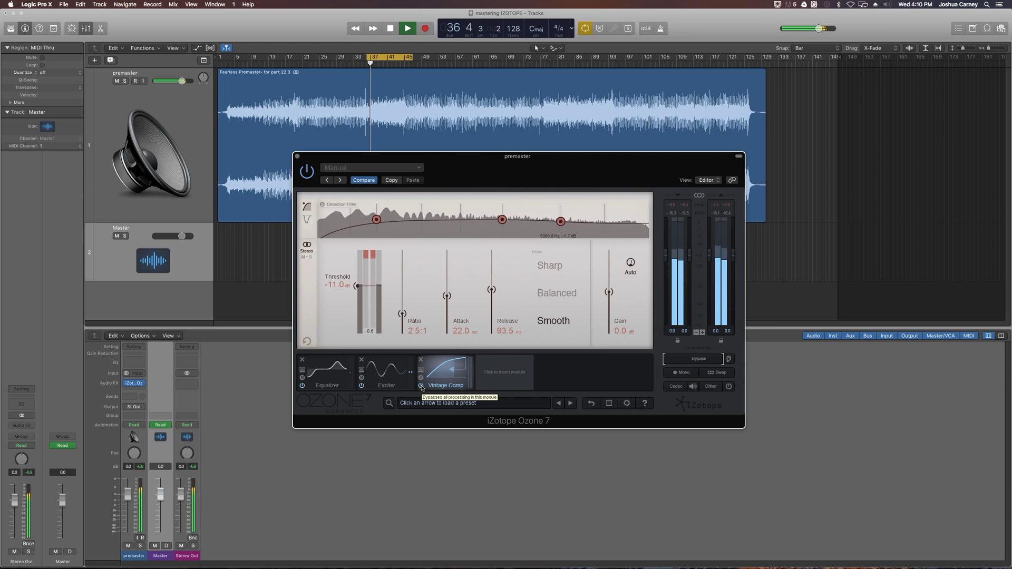
{"action": "left_click", "coordinate": [421, 386]}
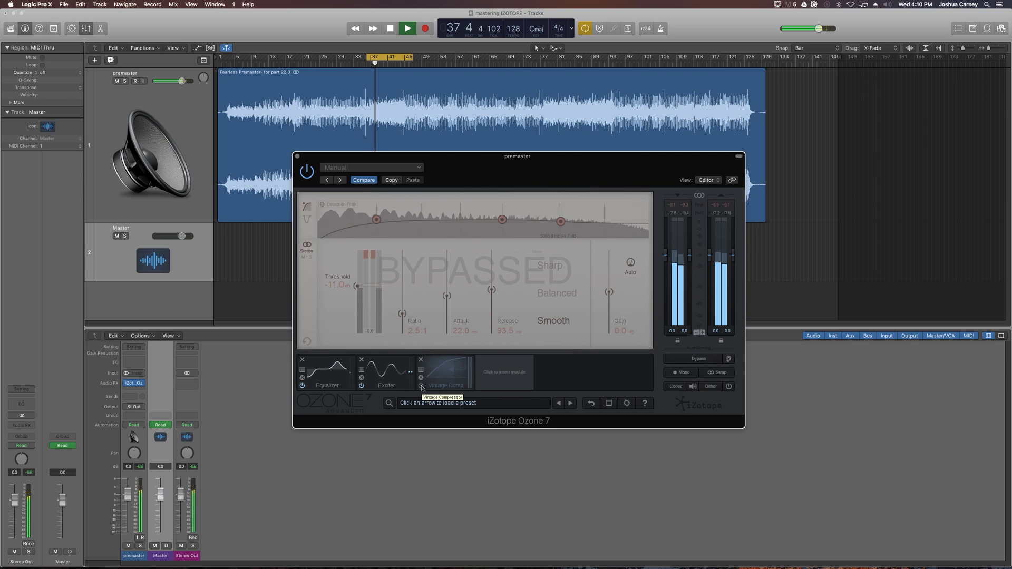
{"action": "left_click", "coordinate": [421, 386]}
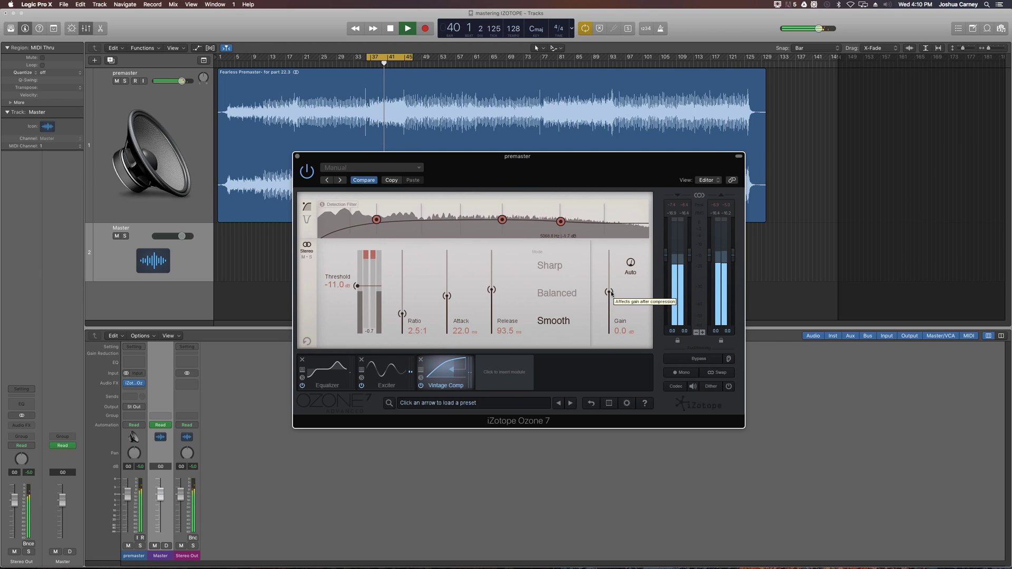
Try the Vintage Compressor's makeup Gain at 2.3 dB and its Auto compensation, stop playback, and reset Gain to 0.0 dB.
{"action": "left_click_drag", "start_coordinate": [611, 293], "coordinate": [613, 290]}
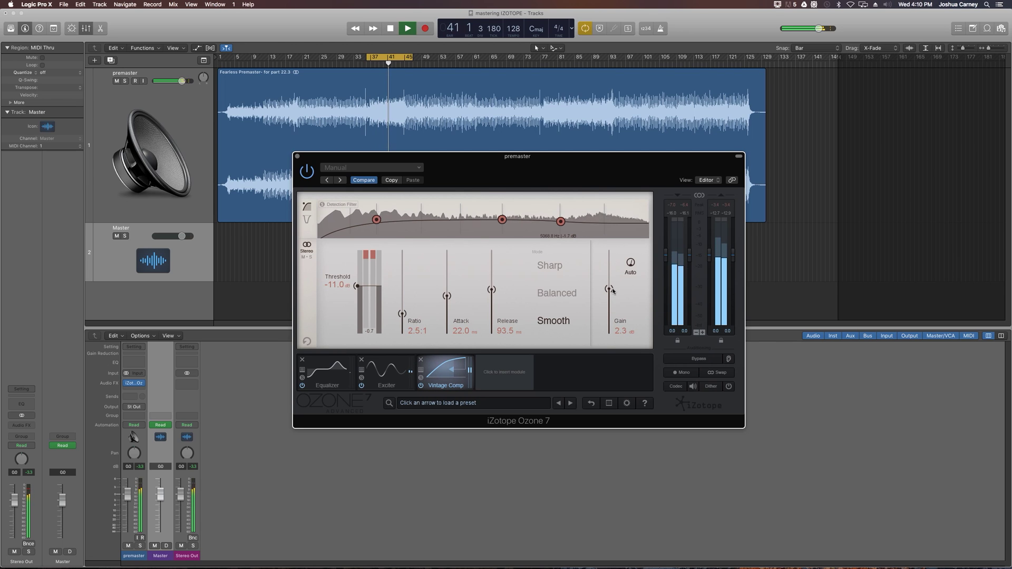
{"action": "left_click", "coordinate": [631, 263]}
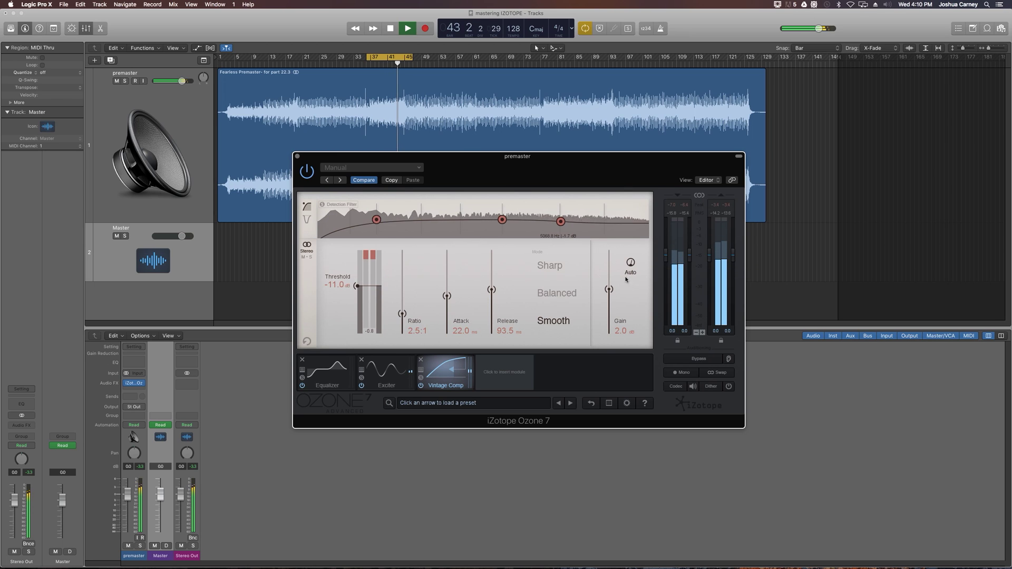
{"action": "left_click", "coordinate": [632, 264]}
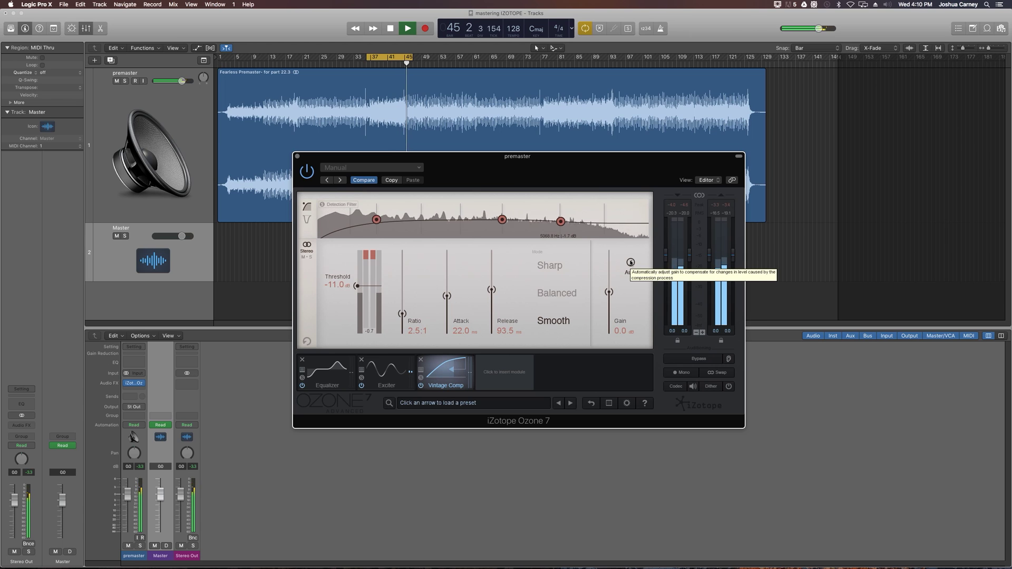
{"action": "key", "text": "space"}
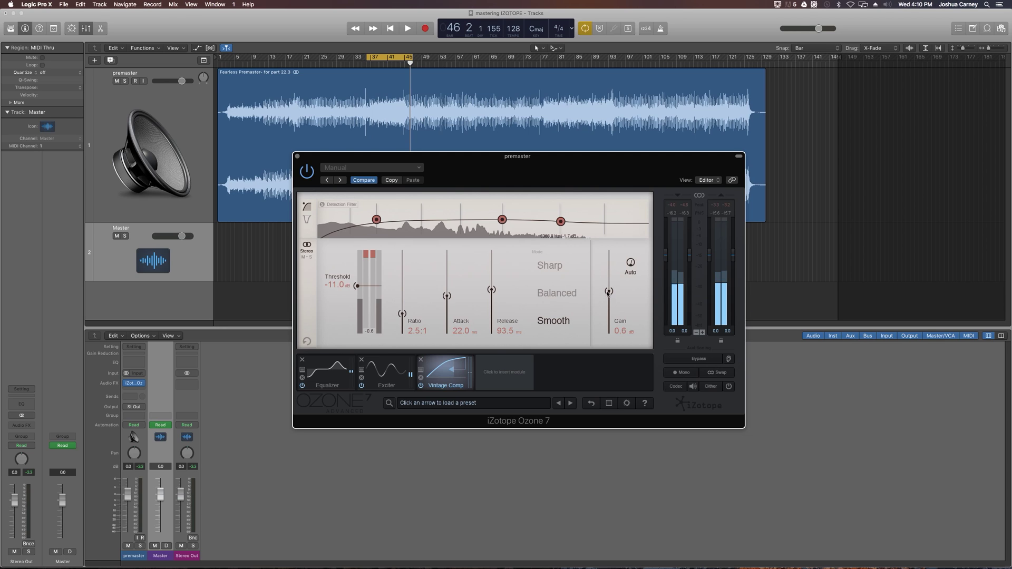
{"action": "left_click", "coordinate": [609, 298]}
{"action": "double_click", "coordinate": [610, 290]}
{"action": "left_click", "coordinate": [634, 263]}
{"action": "left_click", "coordinate": [634, 264]}
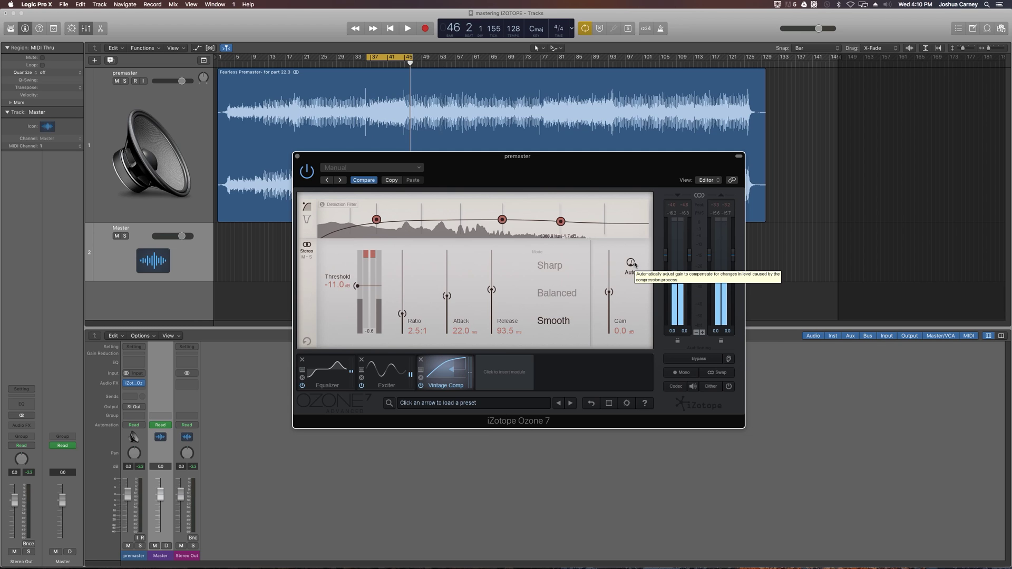
During playback, set the Vintage Compressor's Ratio to 2.9:1 and Threshold to -16.2 dB, and compare it bypassed and active.
{"action": "key", "text": "space"}
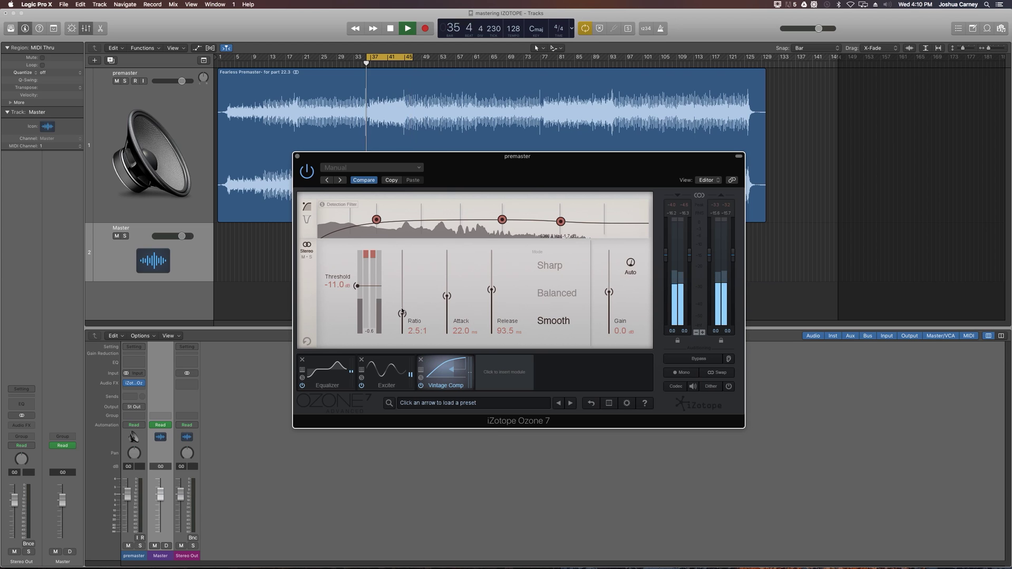
{"action": "left_click_drag", "start_coordinate": [402, 314], "coordinate": [403, 311]}
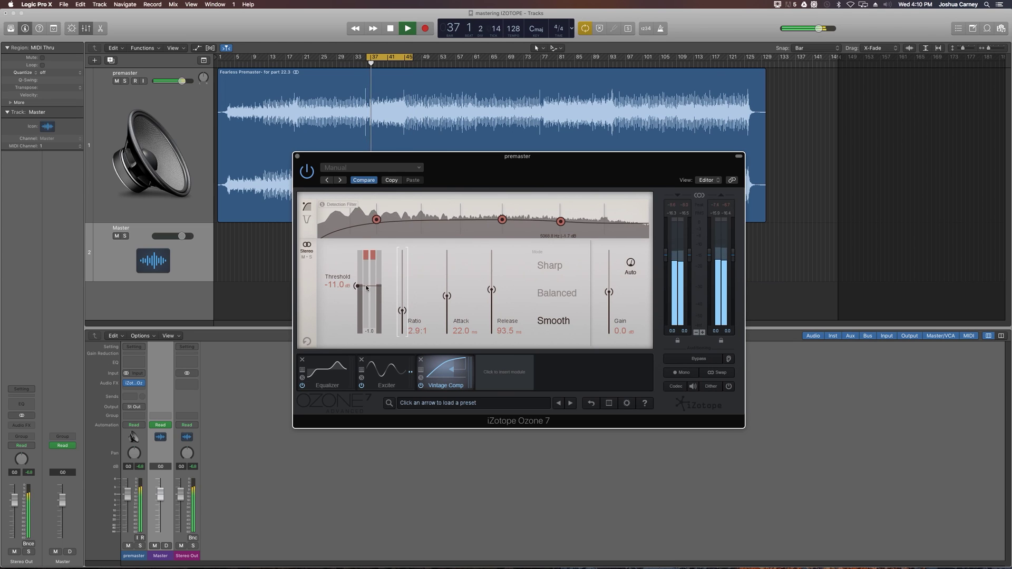
{"action": "mouse_move", "coordinate": [357, 285]}
{"action": "left_mouse_down"}
{"action": "mouse_move", "coordinate": [360, 326]}
{"action": "mouse_move", "coordinate": [362, 296]}
{"action": "left_mouse_up"}
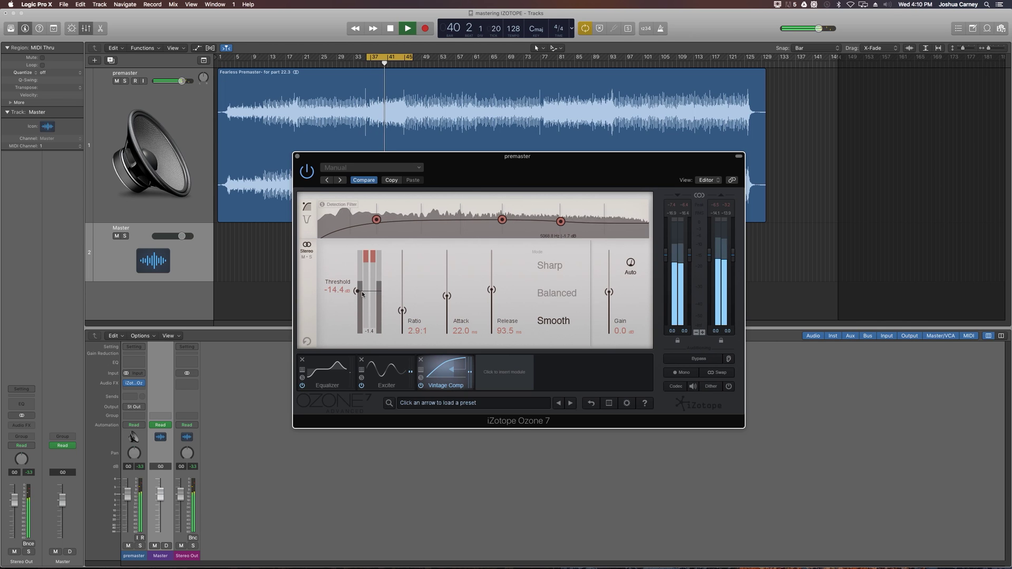
{"action": "left_click", "coordinate": [420, 386]}
{"action": "left_click", "coordinate": [421, 386]}
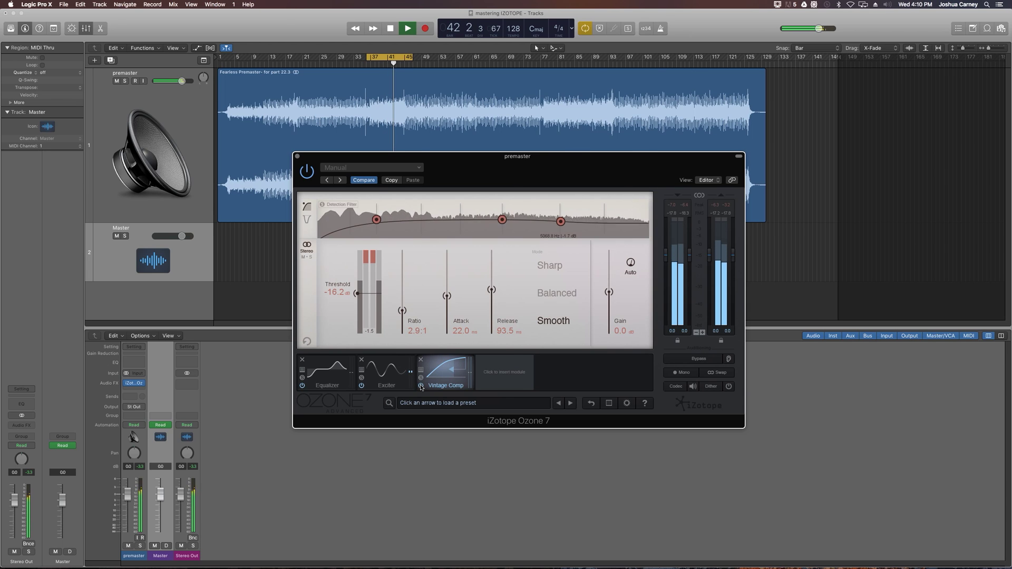
{"action": "key", "text": "space"}
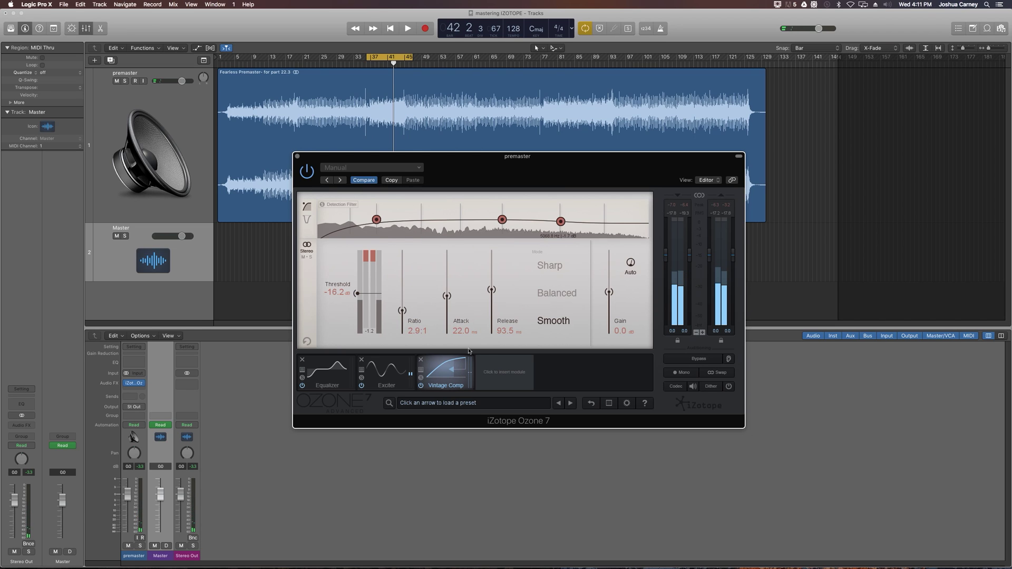
Insert the Imager module after the Vintage Compressor, widen bands 2, 3 and 4 to 40.5, 41.8 and 68.4, and check the Exciter's crossovers.
{"action": "left_click", "coordinate": [509, 373]}
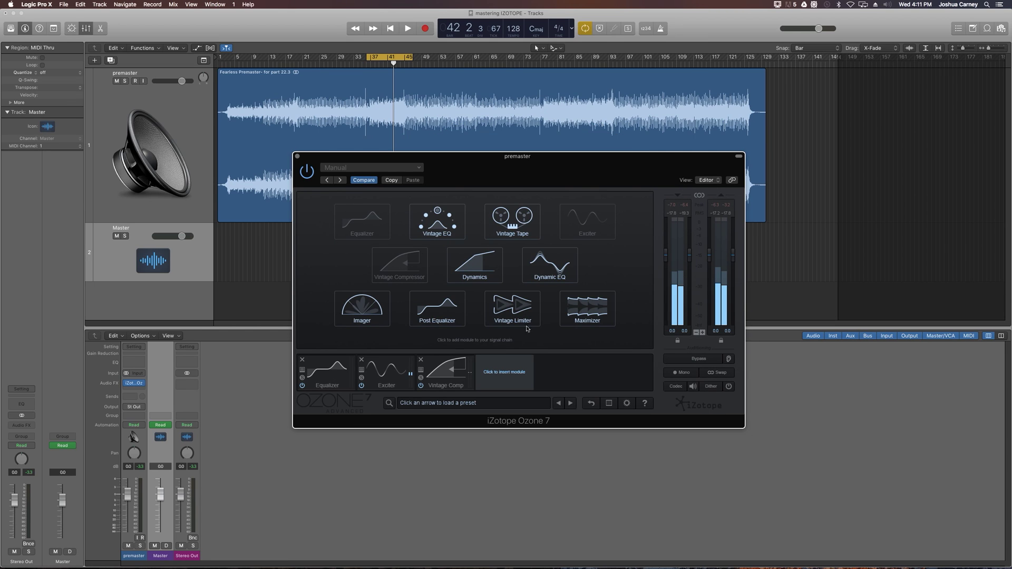
{"action": "left_click", "coordinate": [372, 309]}
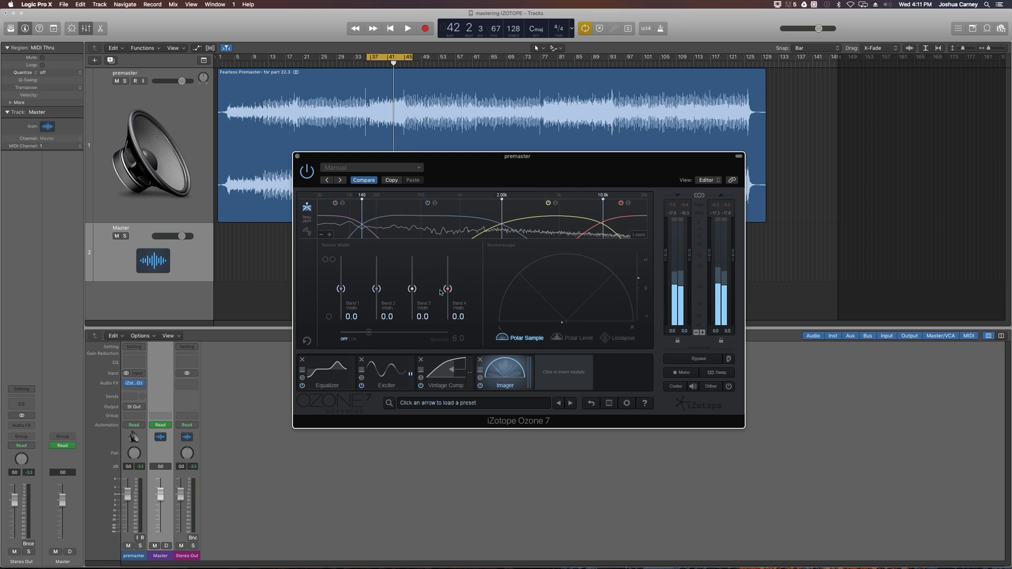
{"action": "mouse_move", "coordinate": [449, 289]}
{"action": "left_mouse_down"}
{"action": "mouse_move", "coordinate": [456, 271]}
{"action": "mouse_move", "coordinate": [376, 284]}
{"action": "mouse_move", "coordinate": [377, 277]}
{"action": "left_mouse_up"}
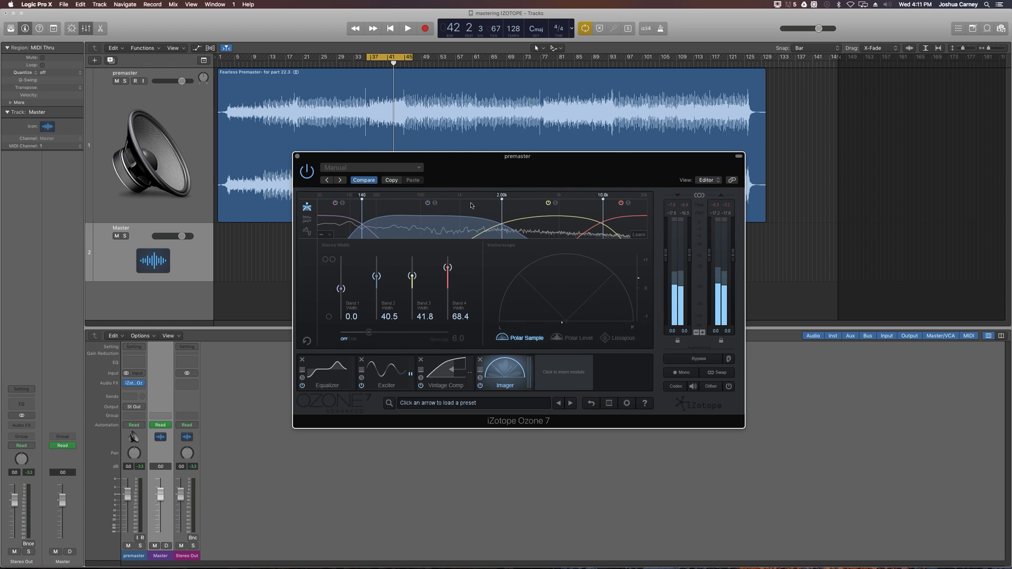
{"action": "left_click", "coordinate": [384, 371]}
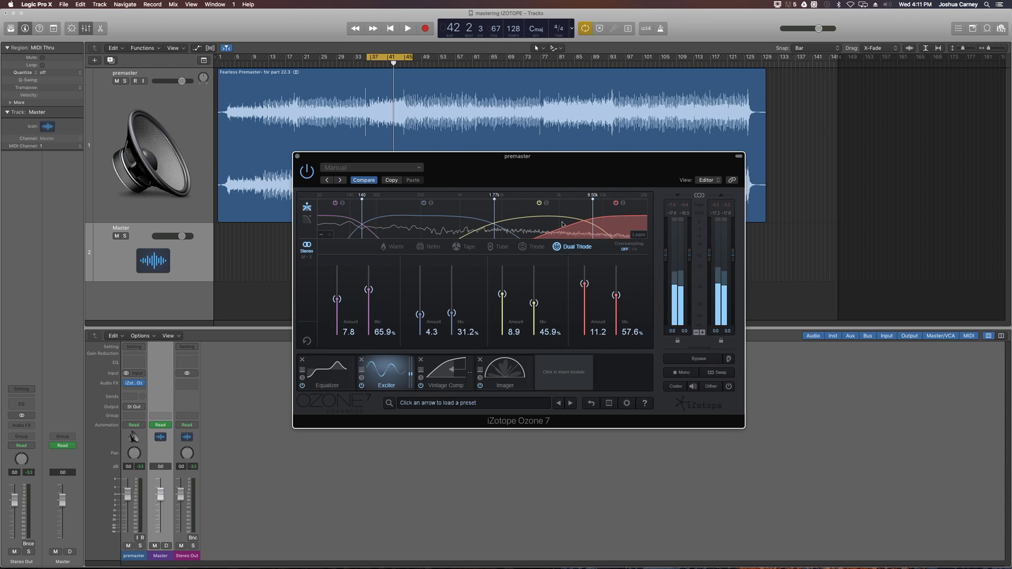
{"action": "left_click", "coordinate": [504, 371]}
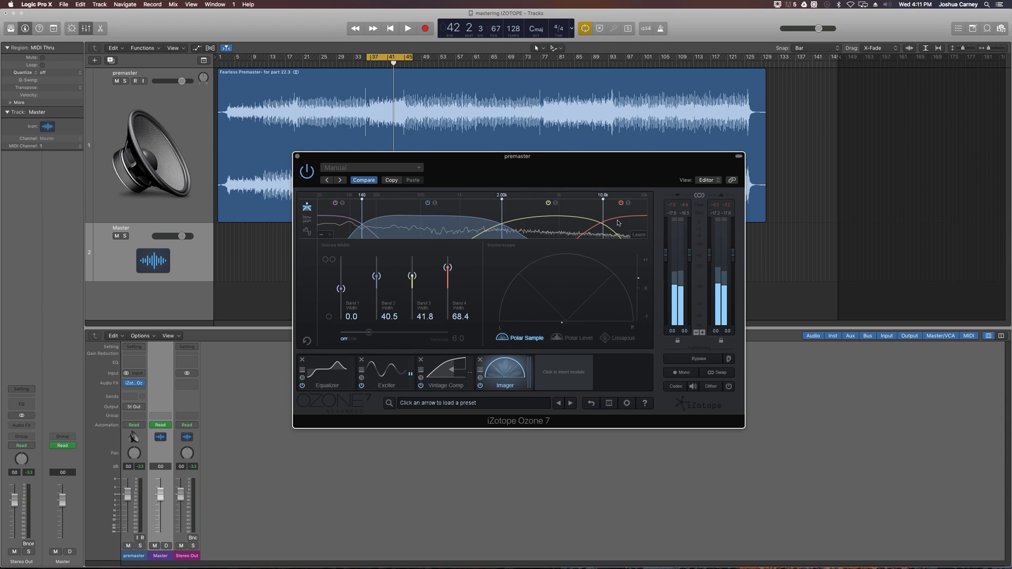
Collapse all four Imager bands to a width of -100.0 and audition the mono result on the Vectorscope.
{"action": "left_click_drag", "start_coordinate": [340, 288], "coordinate": [341, 319]}
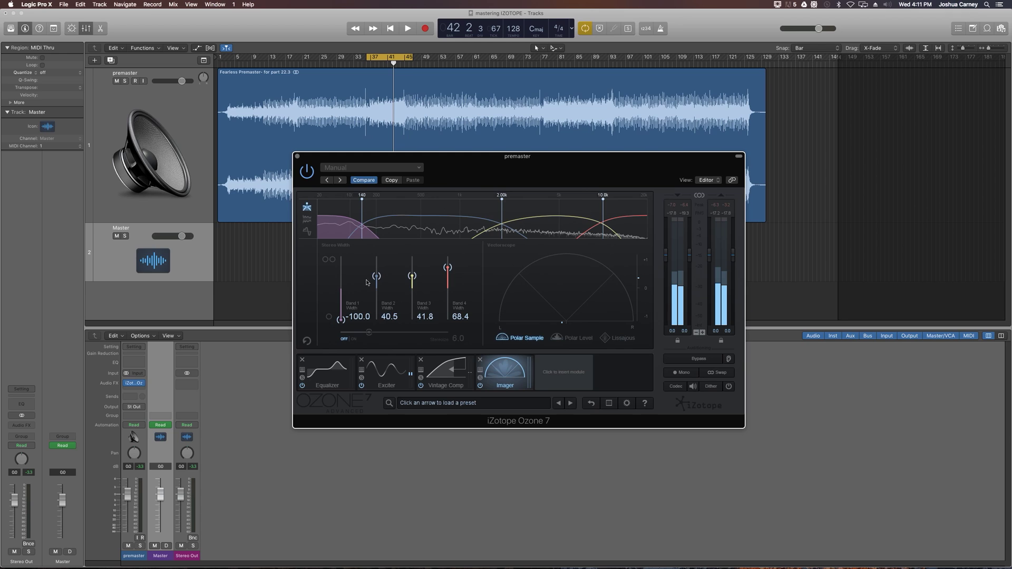
{"action": "left_click_drag", "start_coordinate": [377, 276], "coordinate": [376, 320]}
{"action": "left_click_drag", "start_coordinate": [412, 276], "coordinate": [412, 320]}
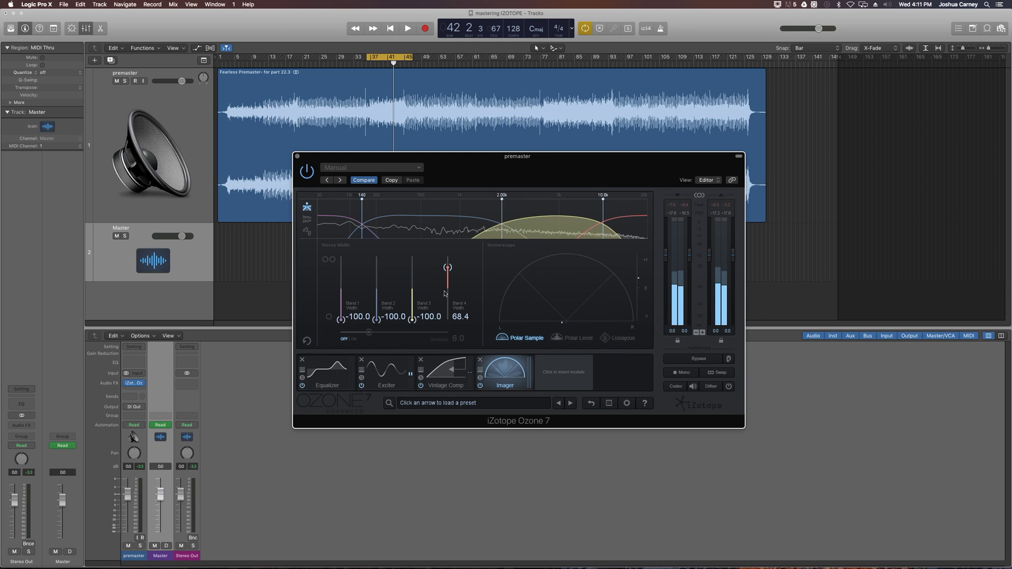
{"action": "left_click_drag", "start_coordinate": [448, 268], "coordinate": [448, 337]}
{"action": "key", "text": "space"}
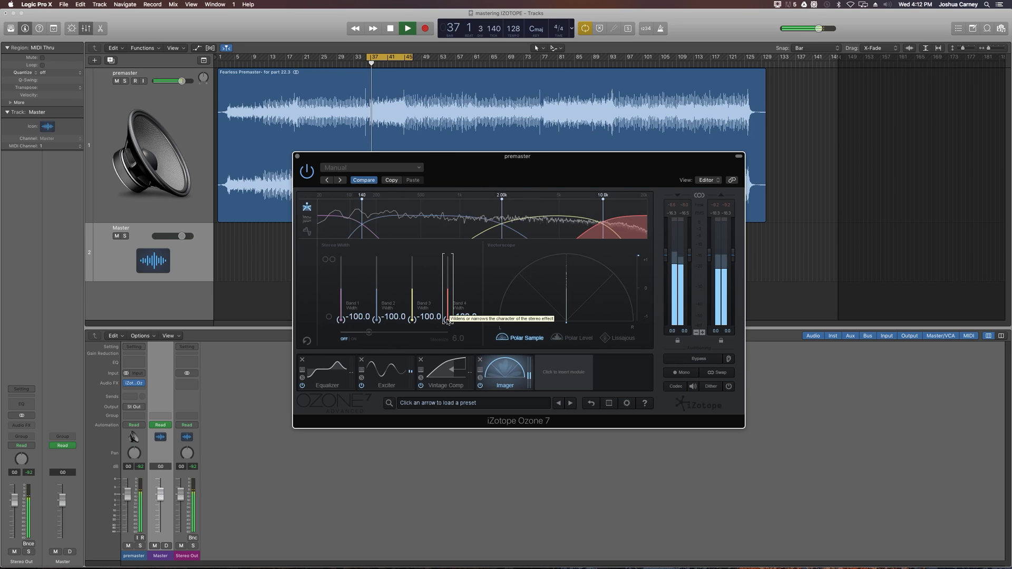
{"action": "key", "text": "space"}
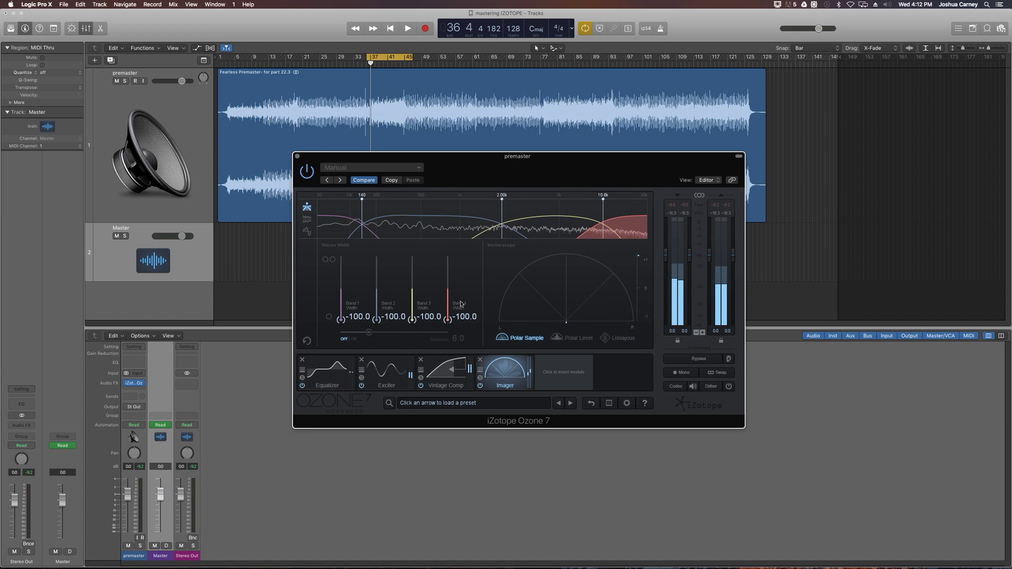
Reset the widths of all four Imager bands to 0.0.
{"action": "left_click", "coordinate": [448, 318], "text": "alt"}
{"action": "left_click", "coordinate": [411, 319], "text": "alt"}
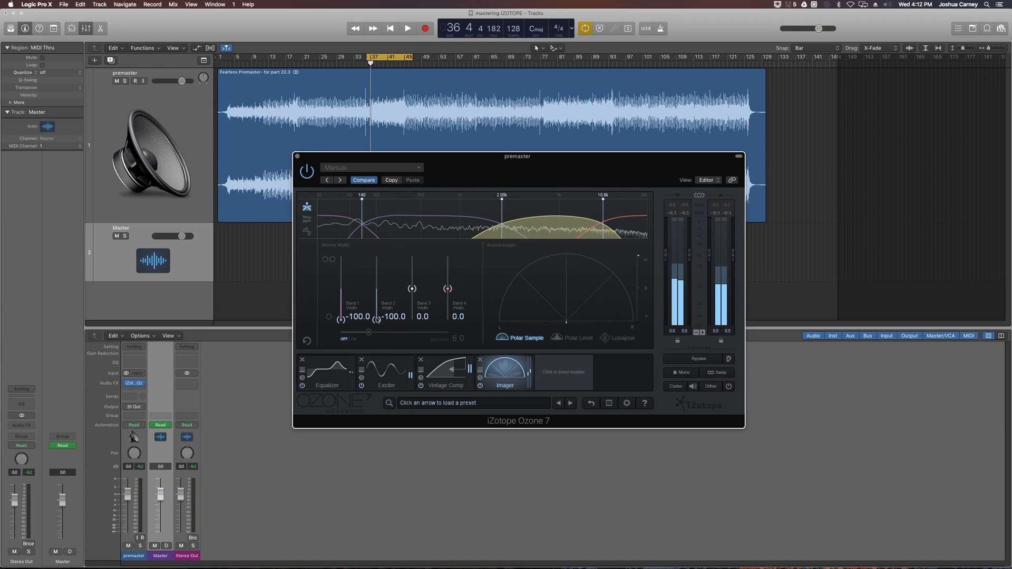
{"action": "left_click", "coordinate": [376, 319], "text": "alt"}
{"action": "left_click", "coordinate": [341, 319], "text": "alt"}
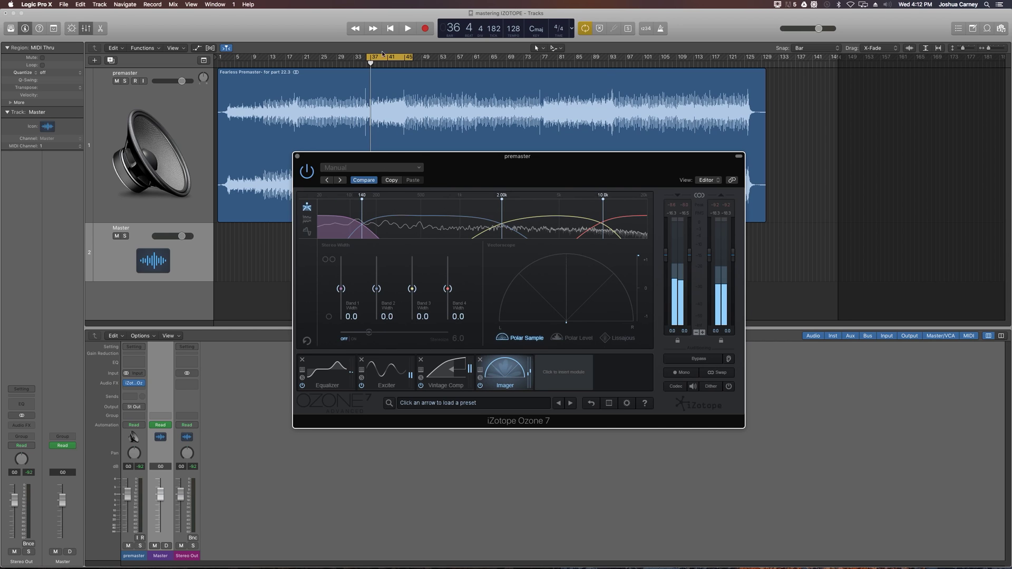
Audition the Imager bands soloed one at a time while widening band 4 to 41.8, band 3 to 40.5 and band 2 to 21.5.
{"action": "key", "text": "space"}
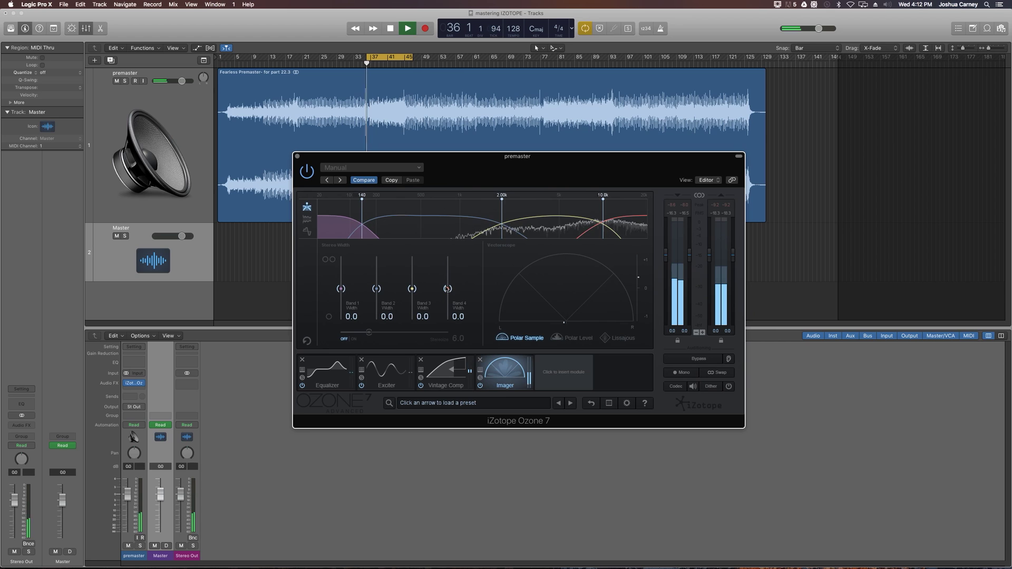
{"action": "mouse_move", "coordinate": [447, 289]}
{"action": "left_mouse_down"}
{"action": "mouse_move", "coordinate": [455, 270]}
{"action": "mouse_move", "coordinate": [461, 277]}
{"action": "left_mouse_up"}
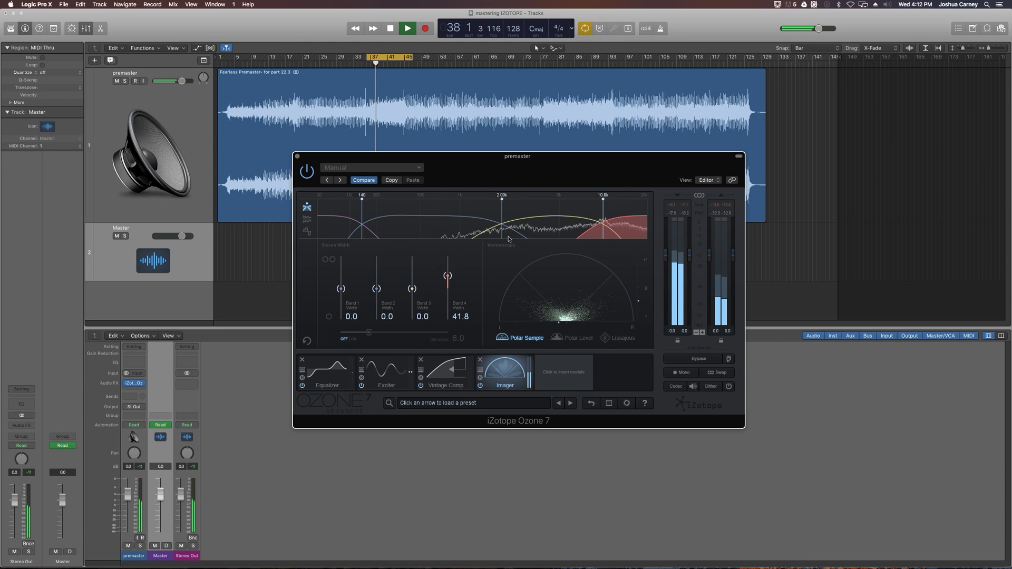
{"action": "key", "text": "space"}
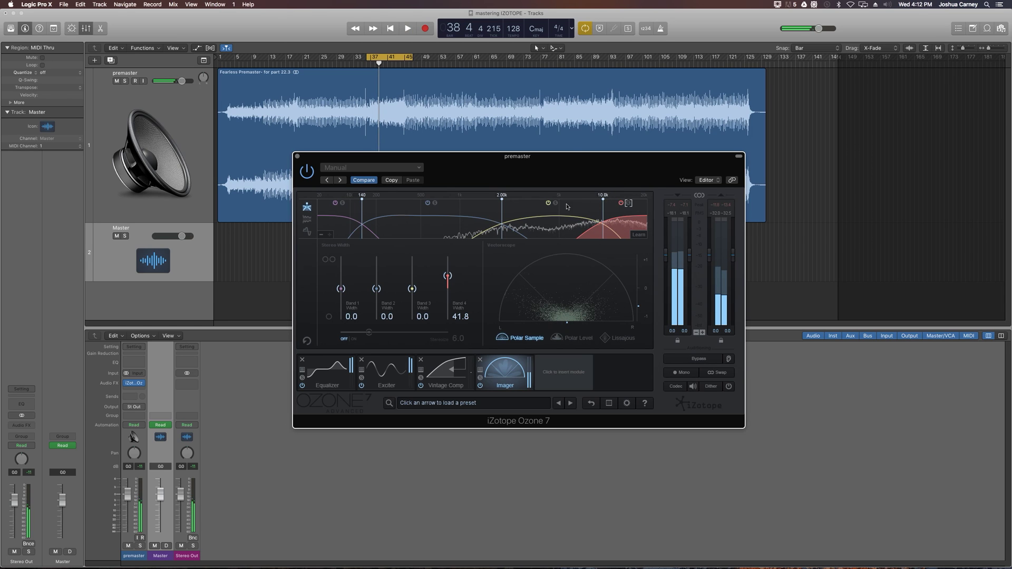
{"action": "key", "text": "space"}
{"action": "mouse_move", "coordinate": [412, 288]}
{"action": "left_mouse_down"}
{"action": "mouse_move", "coordinate": [416, 261]}
{"action": "mouse_move", "coordinate": [426, 279]}
{"action": "left_mouse_up"}
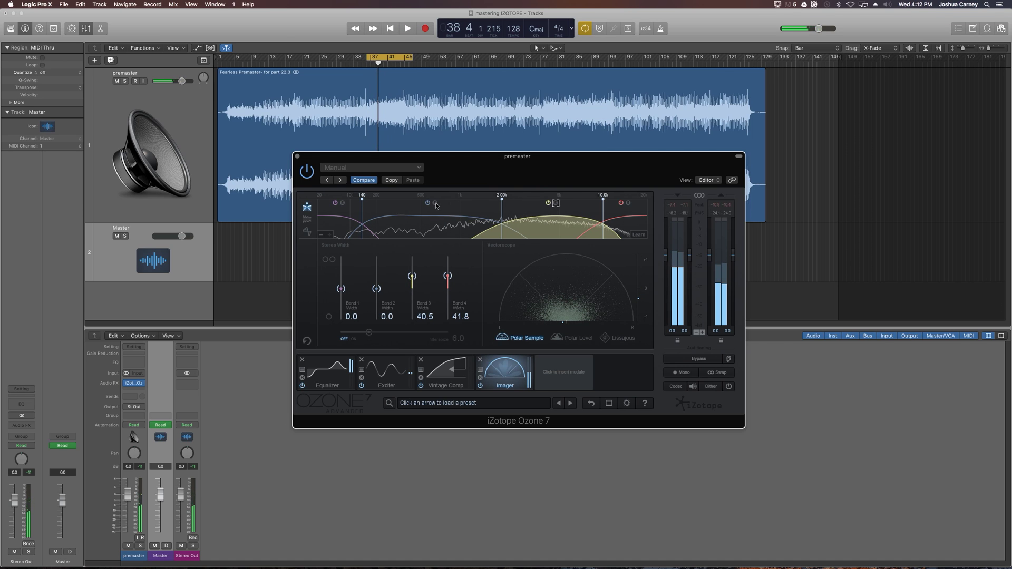
{"action": "mouse_move", "coordinate": [376, 290]}
{"action": "left_mouse_down"}
{"action": "mouse_move", "coordinate": [378, 261]}
{"action": "mouse_move", "coordinate": [383, 285]}
{"action": "left_mouse_up"}
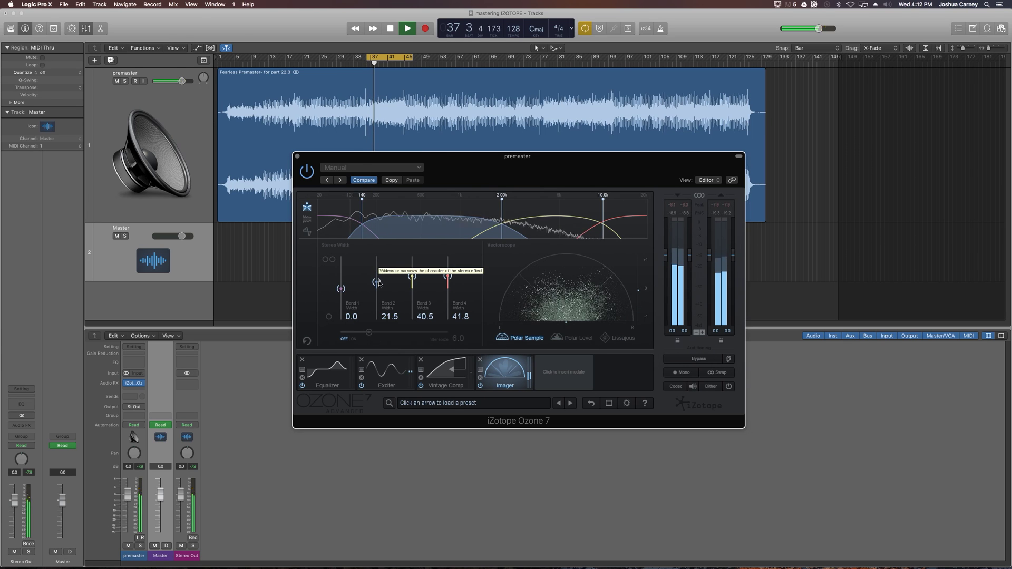
{"action": "key", "text": "space"}
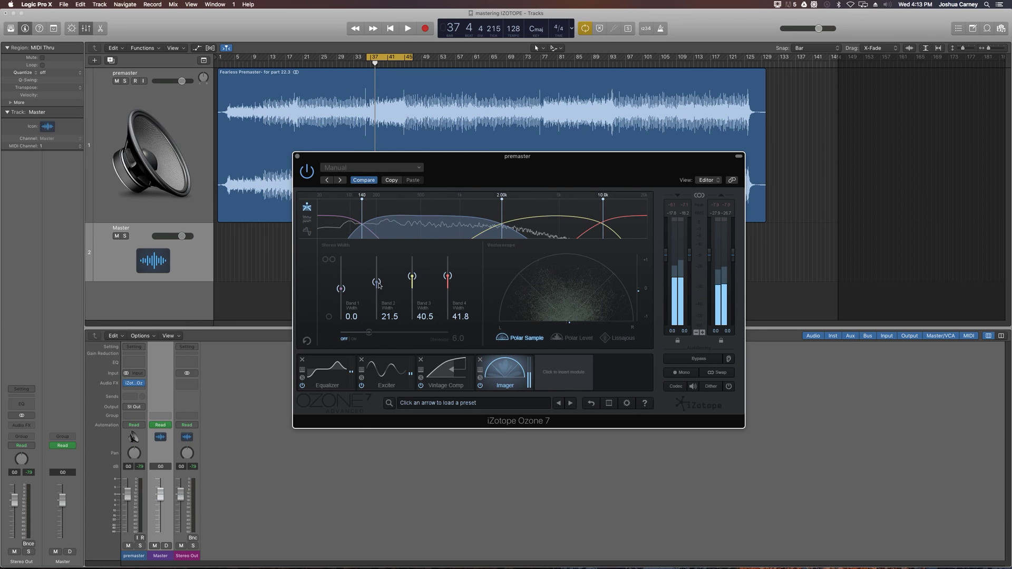
Move the Imager crossover between bands 2 and 3 to 1.47k, set band widths 1 and 2 to -48.1 and 22.8, and audition the section.
{"action": "mouse_move", "coordinate": [500, 199]}
{"action": "left_mouse_down"}
{"action": "mouse_move", "coordinate": [474, 199]}
{"action": "mouse_move", "coordinate": [483, 199]}
{"action": "left_mouse_up"}
{"action": "left_click_drag", "start_coordinate": [375, 286], "coordinate": [377, 285]}
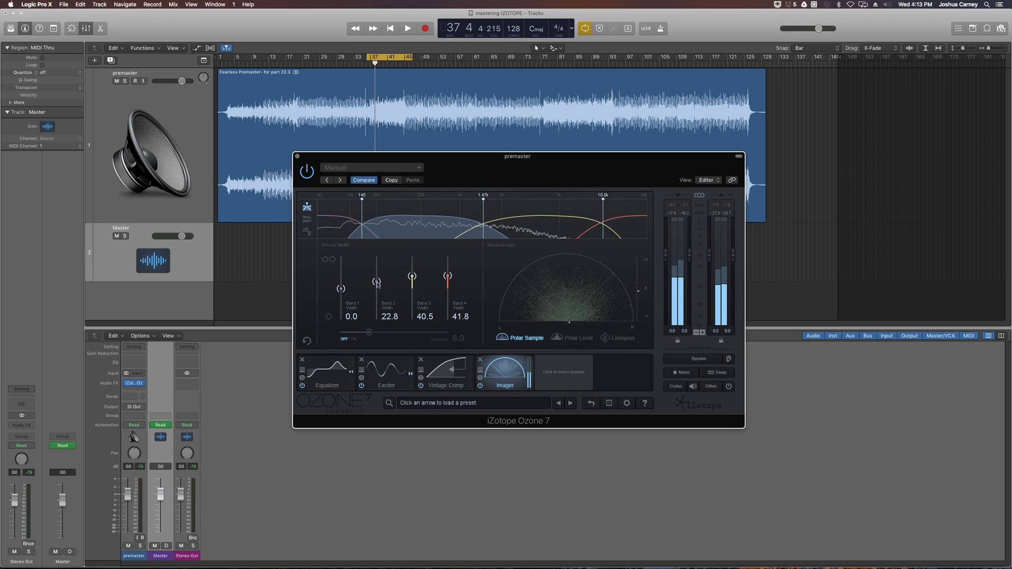
{"action": "left_click_drag", "start_coordinate": [341, 292], "coordinate": [345, 306]}
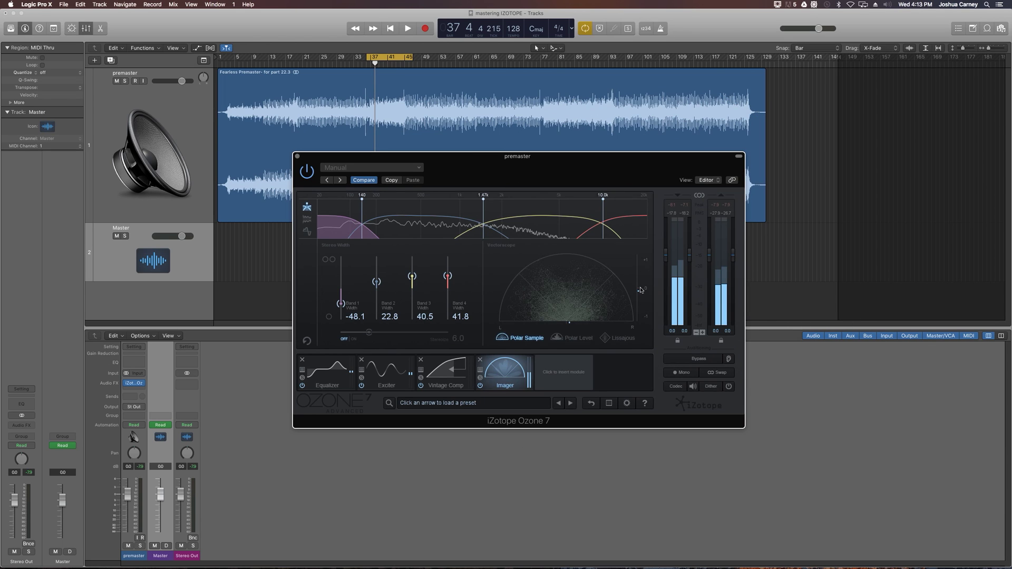
{"action": "key", "text": "space"}
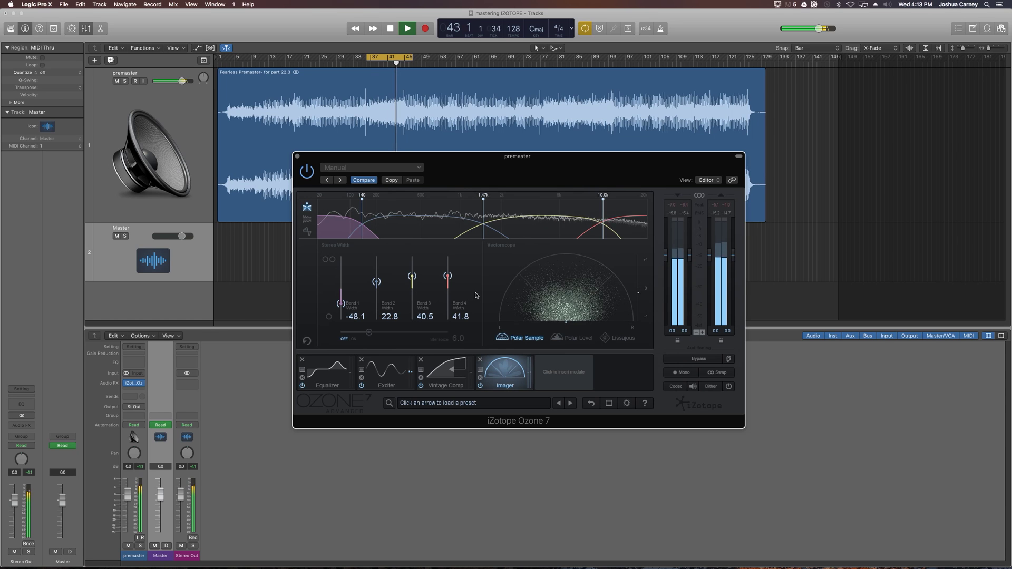
{"action": "key", "text": "space"}
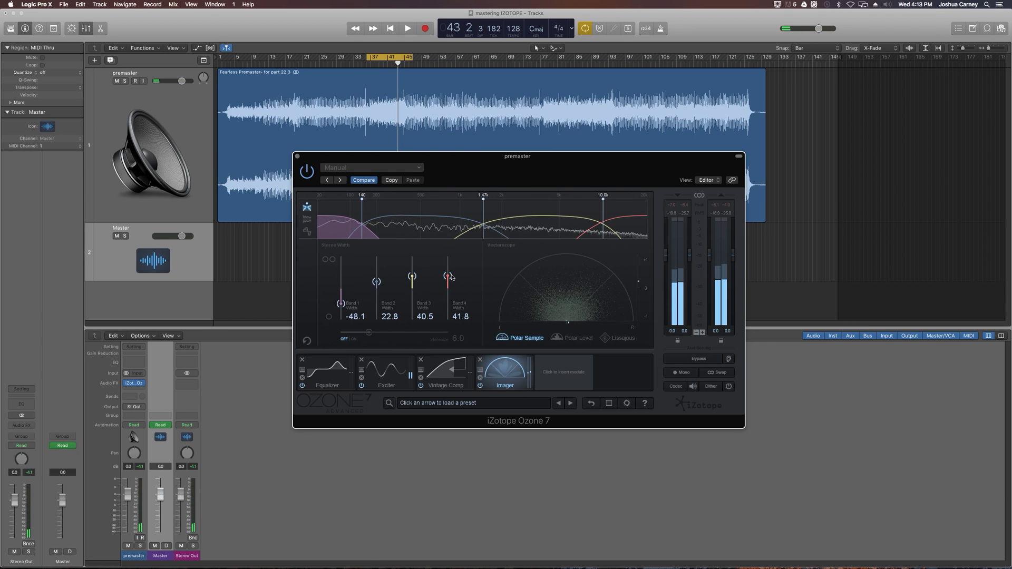
Fine-tune the Imager widths to 12.7 for bands 2 and 3 and 46.8 for band 4, checking them during playback.
{"action": "left_click", "coordinate": [411, 277], "text": "alt"}
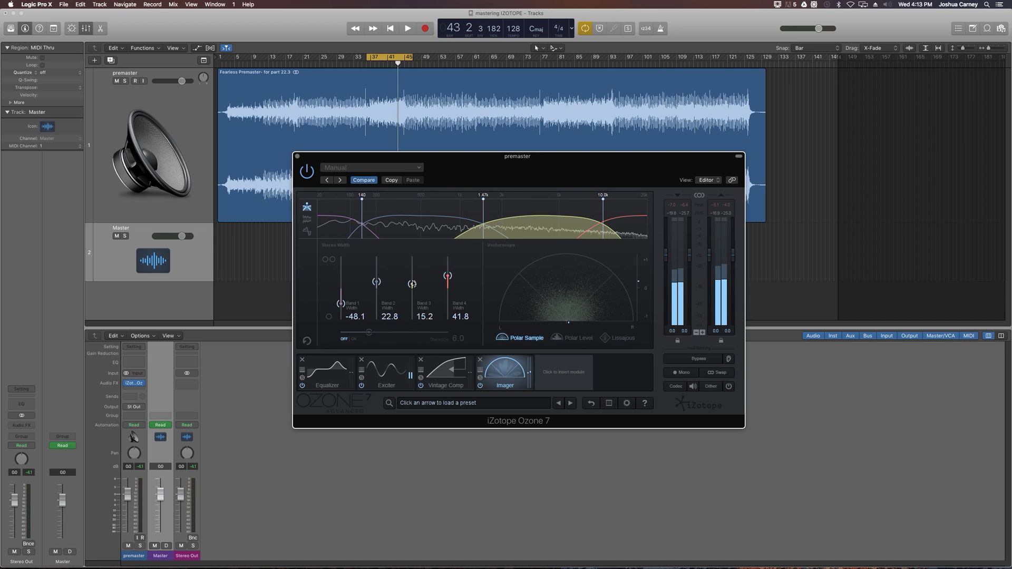
{"action": "left_click_drag", "start_coordinate": [412, 289], "coordinate": [451, 282]}
{"action": "key", "text": "space"}
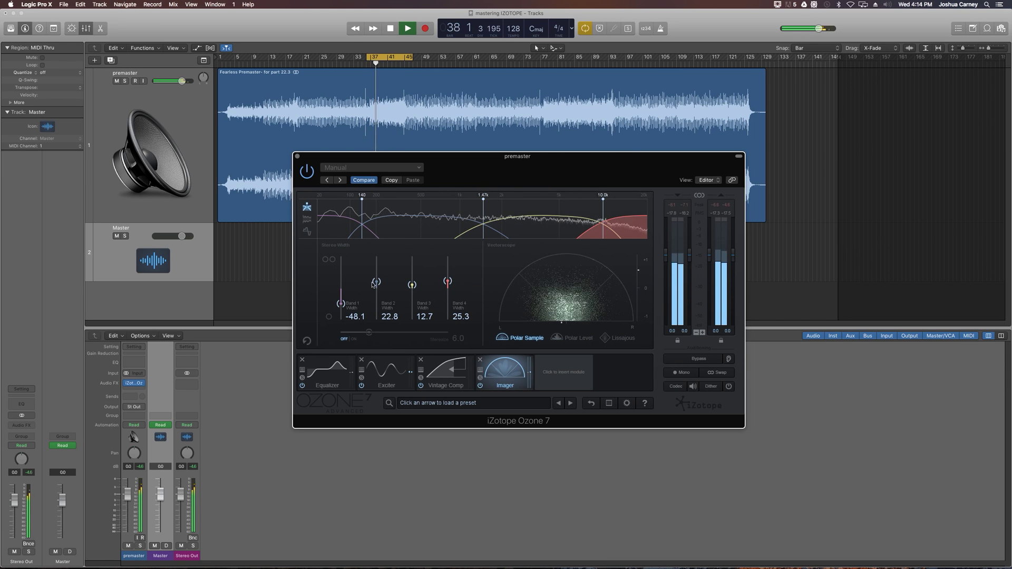
{"action": "mouse_move", "coordinate": [377, 281]}
{"action": "left_mouse_down"}
{"action": "mouse_move", "coordinate": [378, 255]}
{"action": "mouse_move", "coordinate": [384, 289]}
{"action": "left_mouse_up"}
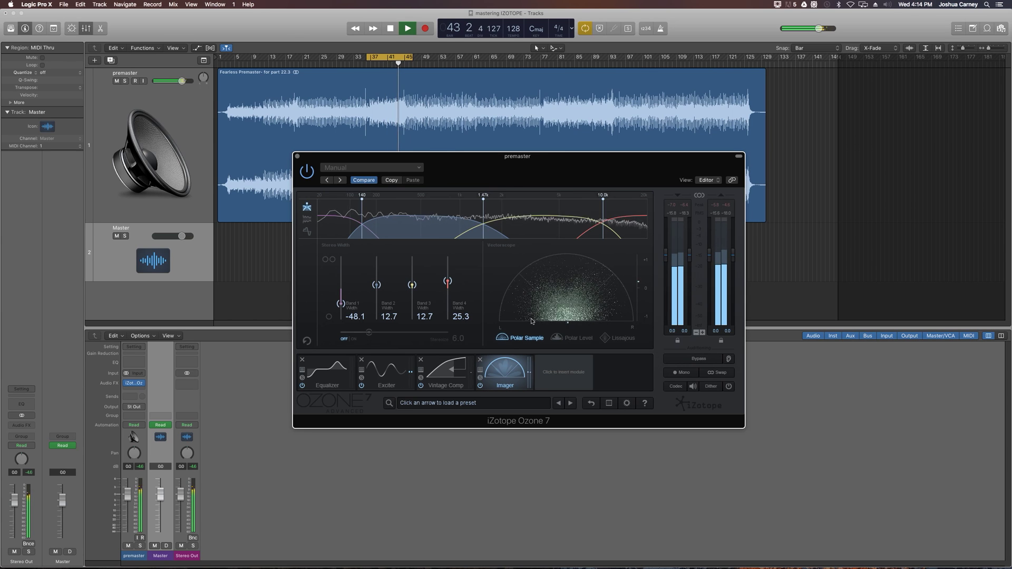
{"action": "mouse_move", "coordinate": [447, 281]}
{"action": "left_mouse_down"}
{"action": "mouse_move", "coordinate": [447, 259]}
{"action": "mouse_move", "coordinate": [453, 283]}
{"action": "mouse_move", "coordinate": [453, 274]}
{"action": "left_mouse_up"}
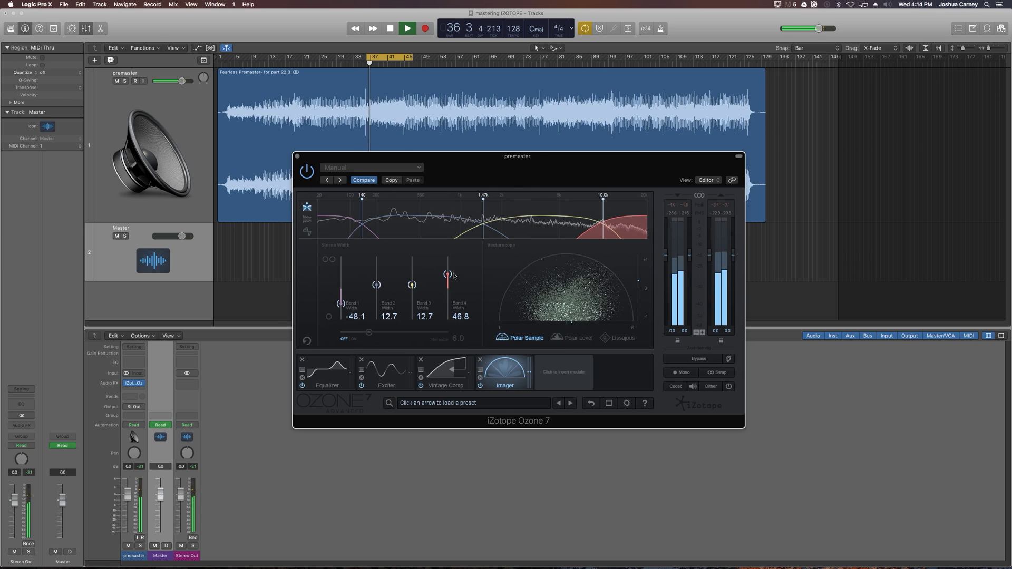
Set the Imager's band 4 width to 34.2 with playback stopped and turn on mono auditioning.
{"action": "key", "text": "space"}
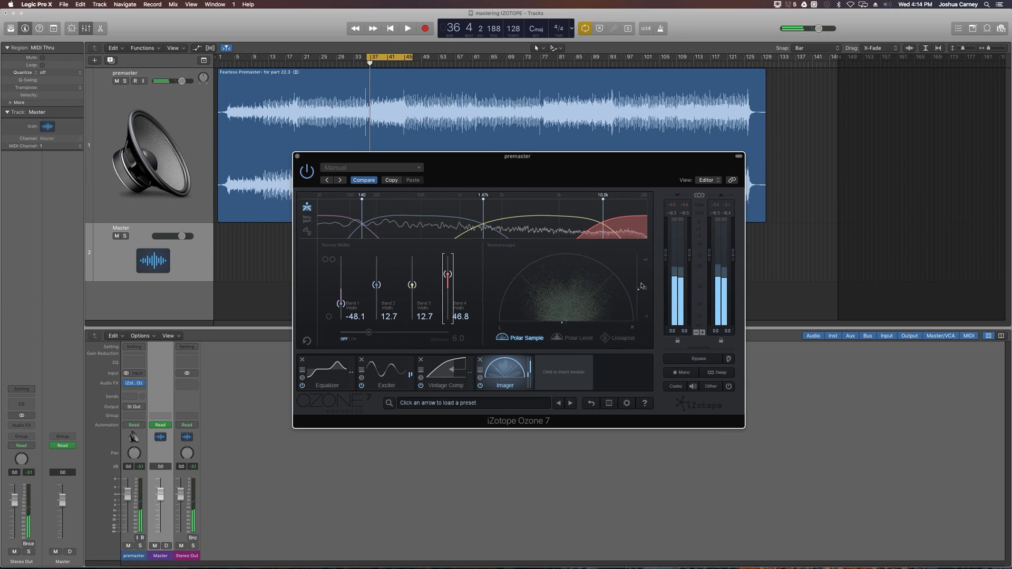
{"action": "left_click_drag", "start_coordinate": [448, 274], "coordinate": [449, 276]}
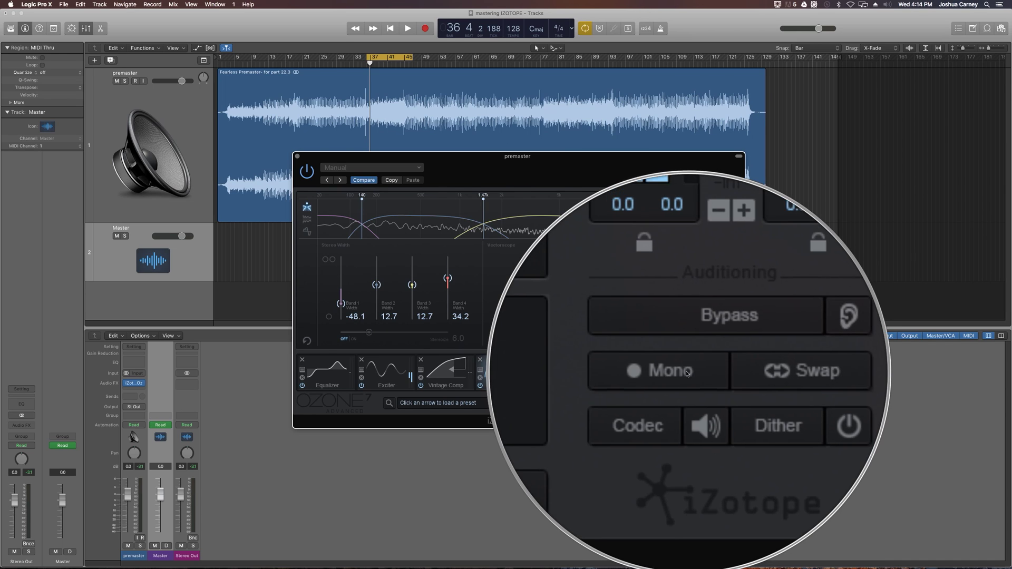
{"action": "left_click", "coordinate": [684, 372]}
{"action": "left_click", "coordinate": [685, 372]}
{"action": "left_click", "coordinate": [685, 372]}
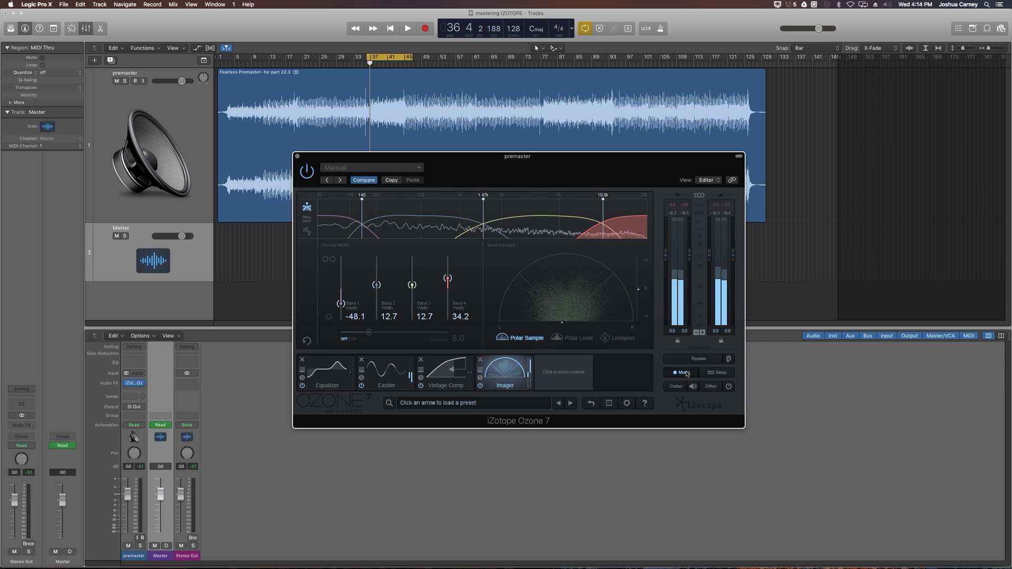
Play the looped section and compare mono against stereo output, finishing in stereo.
{"action": "key", "text": "space"}
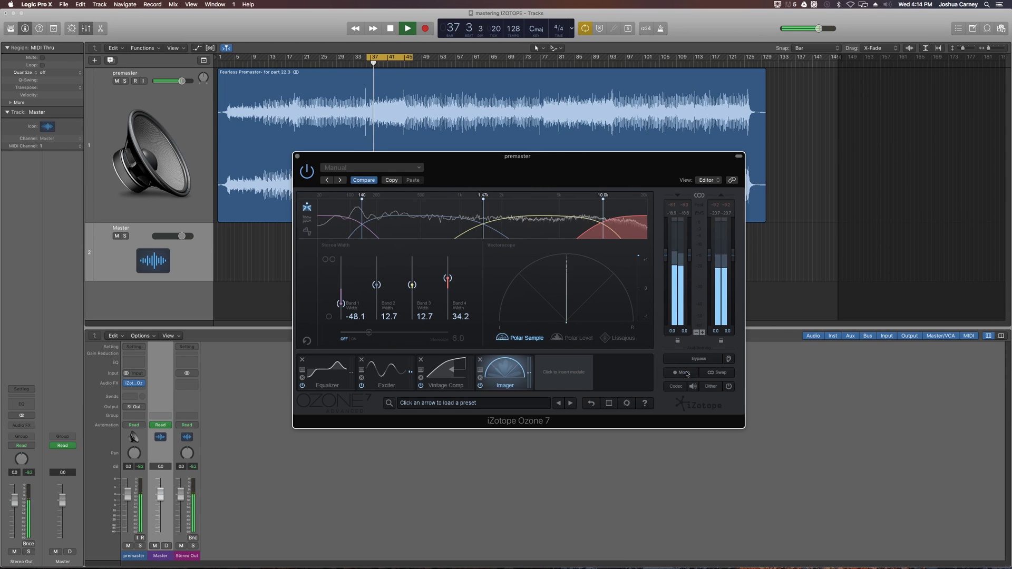
{"action": "left_click", "coordinate": [685, 372]}
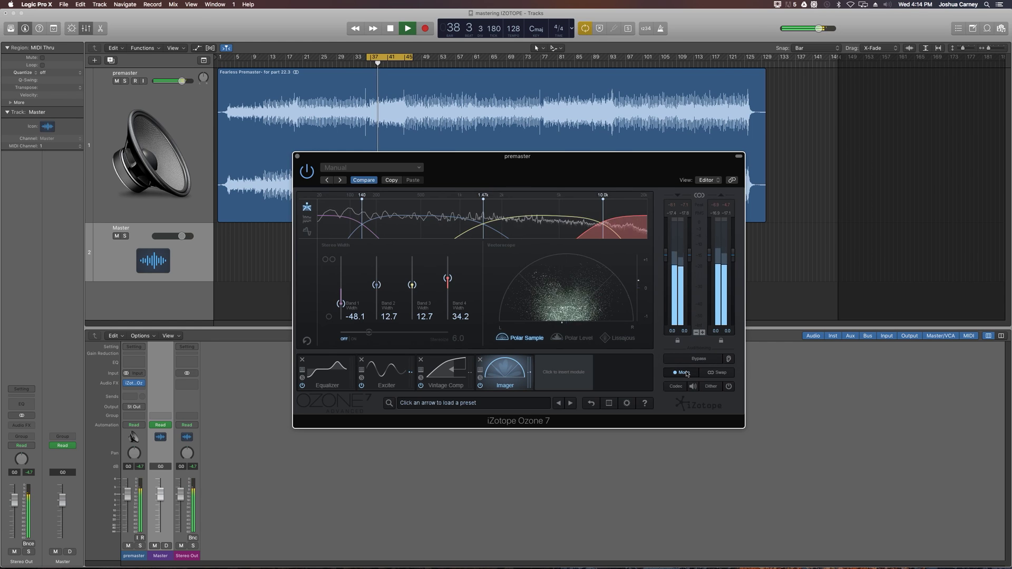
{"action": "left_click", "coordinate": [685, 372]}
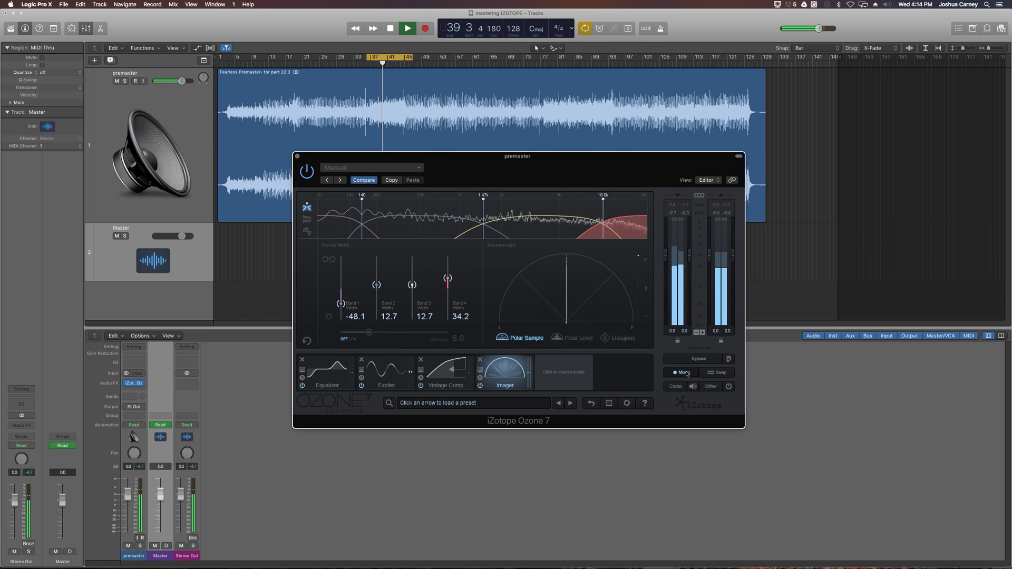
{"action": "left_click", "coordinate": [685, 372]}
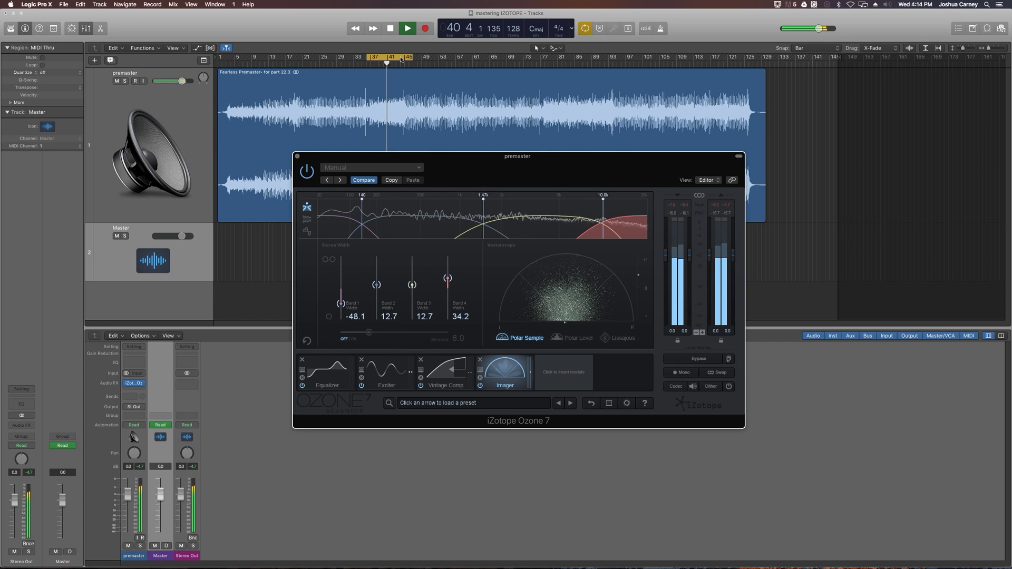
Move the cycle range to start at bar 45 and compare mono against stereo during its playback.
{"action": "key", "text": "space"}
{"action": "left_click_drag", "start_coordinate": [400, 60], "coordinate": [439, 79]}
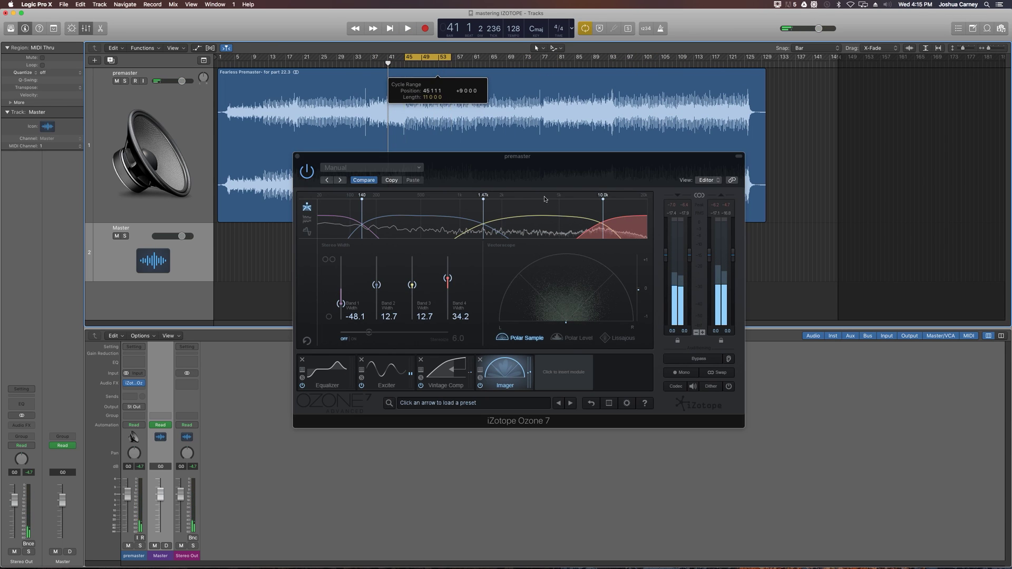
{"action": "key", "text": "space"}
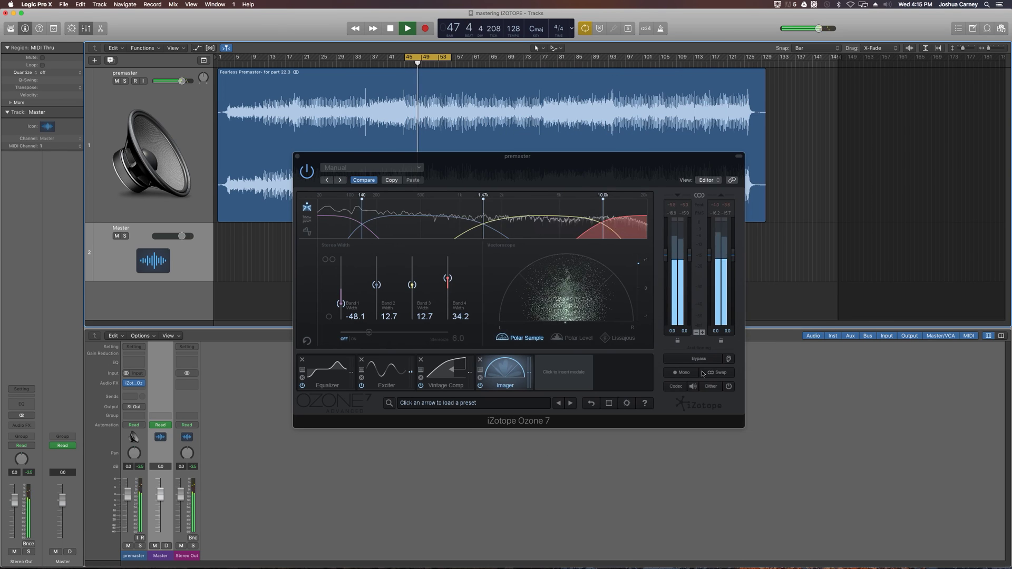
{"action": "left_click", "coordinate": [683, 375]}
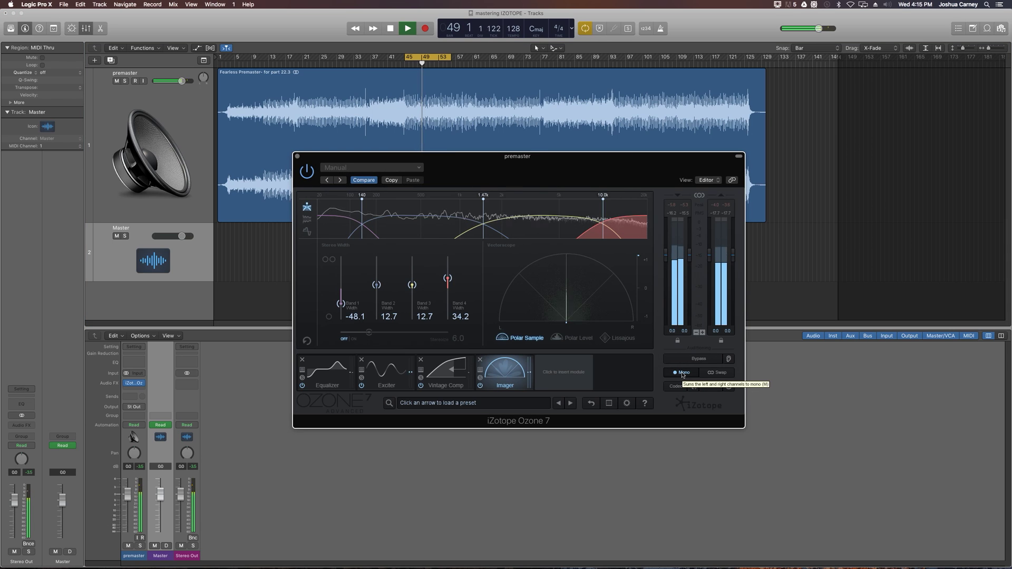
{"action": "left_click", "coordinate": [683, 374]}
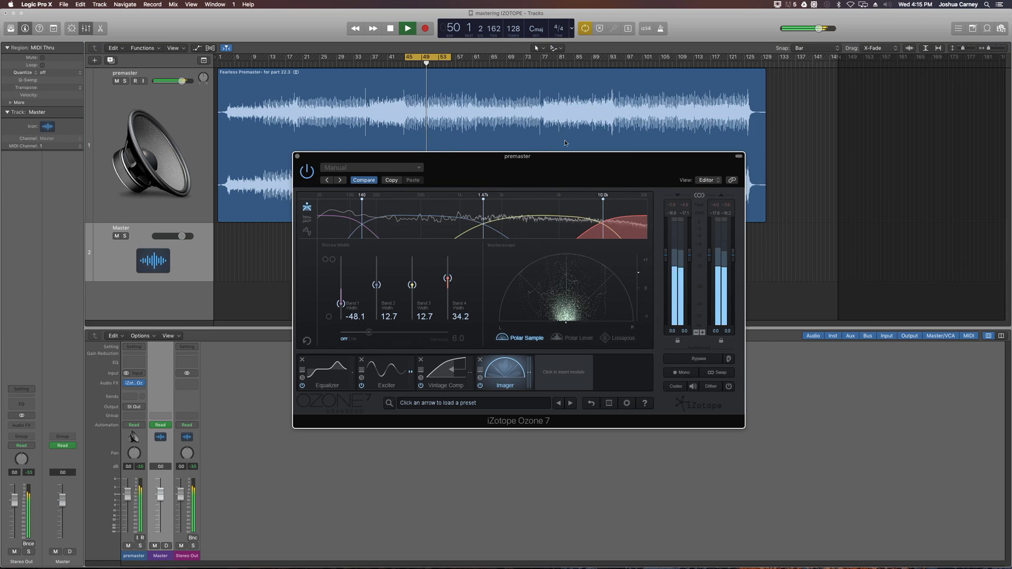
Move the cycle range to around bar 65 and check that passage in mono and stereo.
{"action": "key", "text": "space"}
{"action": "left_click_drag", "start_coordinate": [441, 56], "coordinate": [521, 57]}
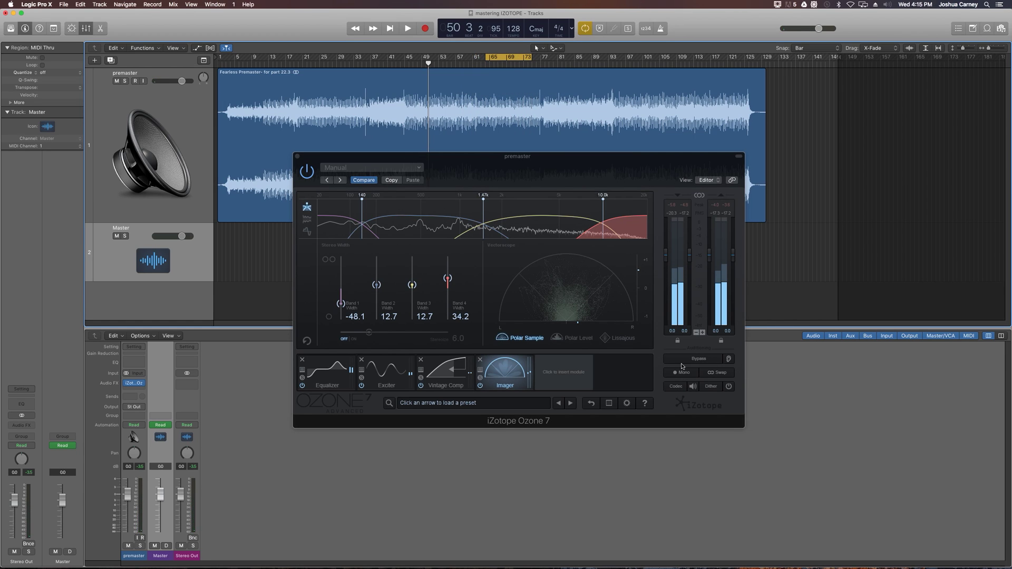
{"action": "key", "text": "space"}
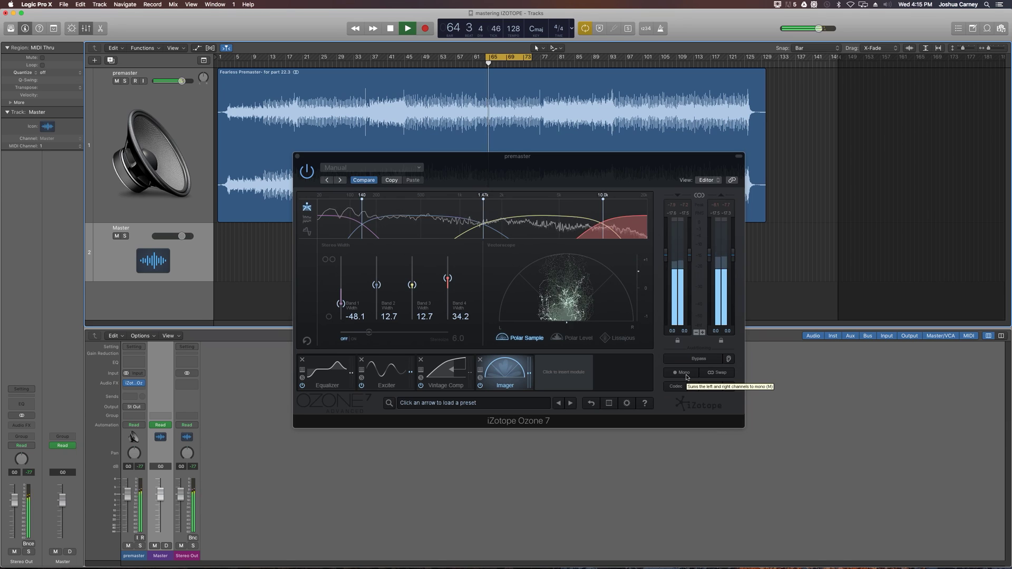
{"action": "left_click", "coordinate": [683, 373]}
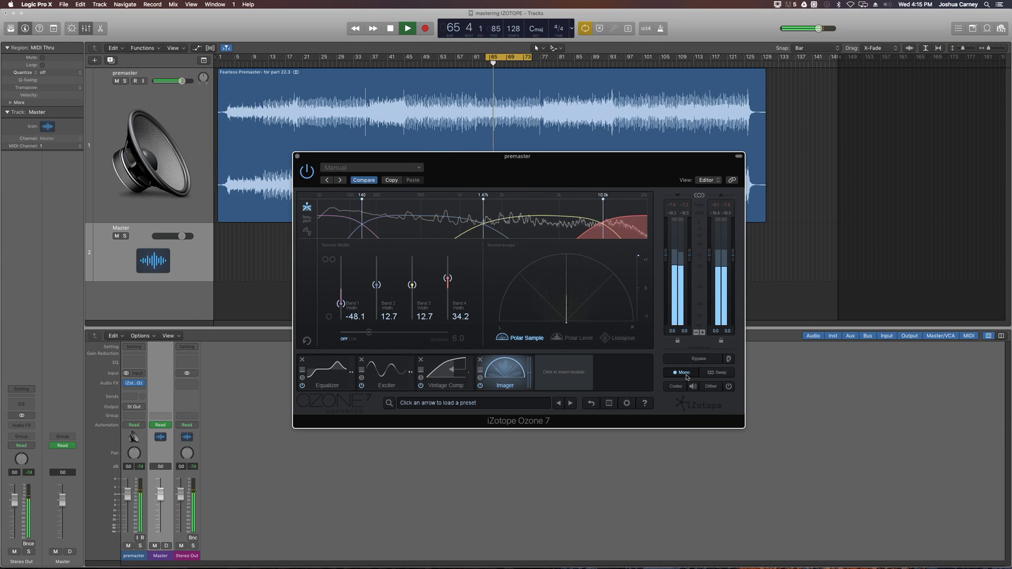
{"action": "left_click", "coordinate": [686, 376]}
{"action": "key", "text": "space"}
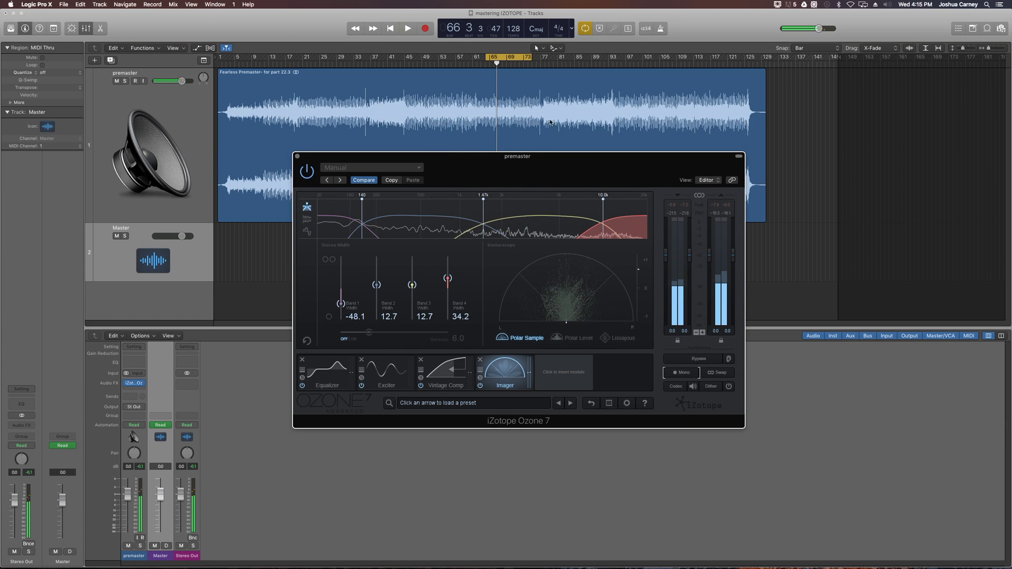
Move the cycle range back to around bar 49 and try the Imager's Stereoize effect at an amount of 18.2.
{"action": "left_click_drag", "start_coordinate": [516, 58], "coordinate": [451, 59]}
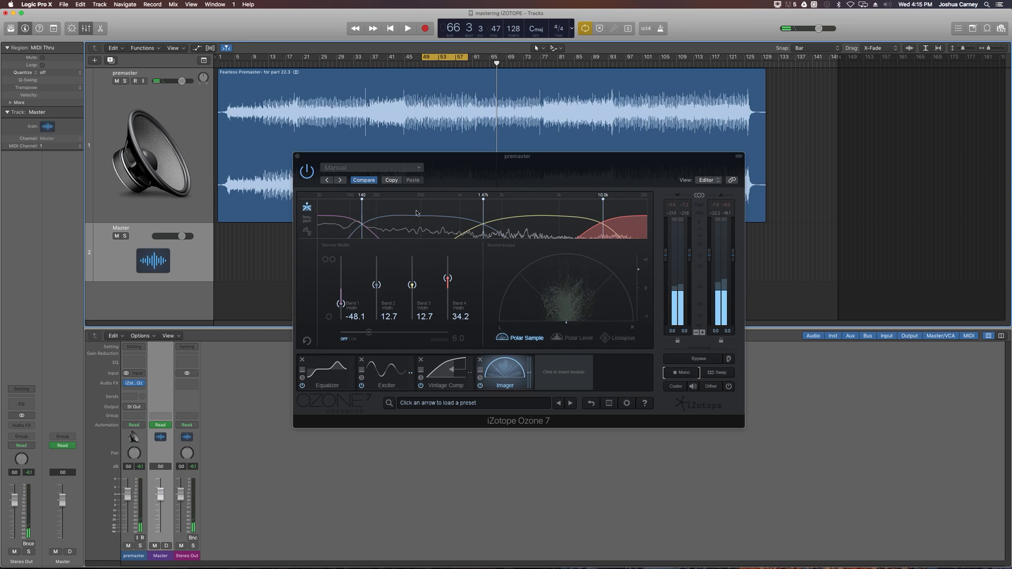
{"action": "left_click", "coordinate": [354, 339]}
{"action": "left_click_drag", "start_coordinate": [369, 332], "coordinate": [438, 333]}
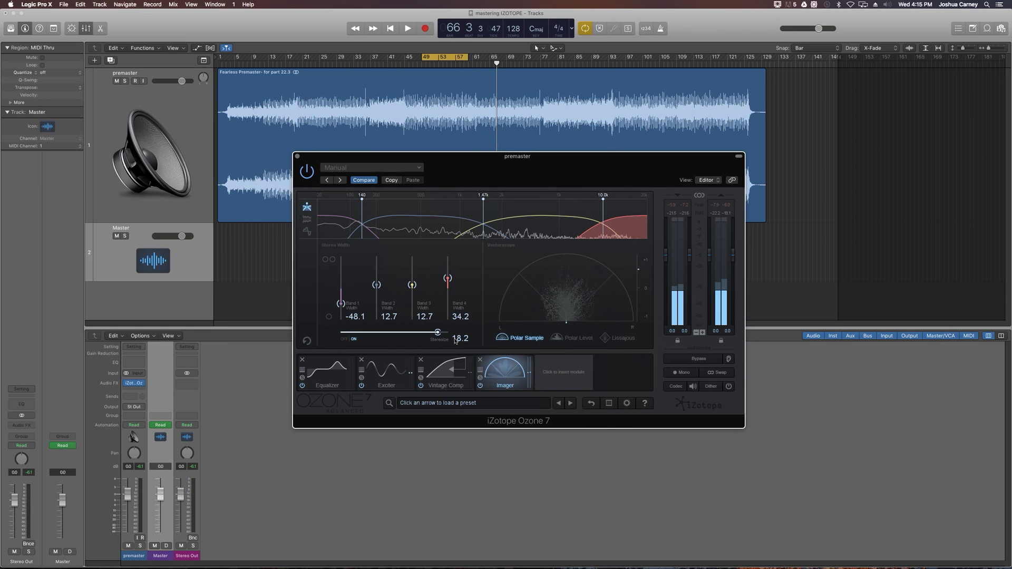
{"action": "left_click_drag", "start_coordinate": [438, 333], "coordinate": [354, 340]}
Set the Stereoize amount to 6.2, compare it on and off during playback, and leave it off.
{"action": "key", "text": "space"}
{"action": "mouse_move", "coordinate": [353, 340]}
{"action": "left_mouse_down"}
{"action": "mouse_move", "coordinate": [455, 338]}
{"action": "mouse_move", "coordinate": [329, 337]}
{"action": "mouse_move", "coordinate": [370, 339]}
{"action": "left_mouse_up"}
{"action": "left_click", "coordinate": [345, 339]}
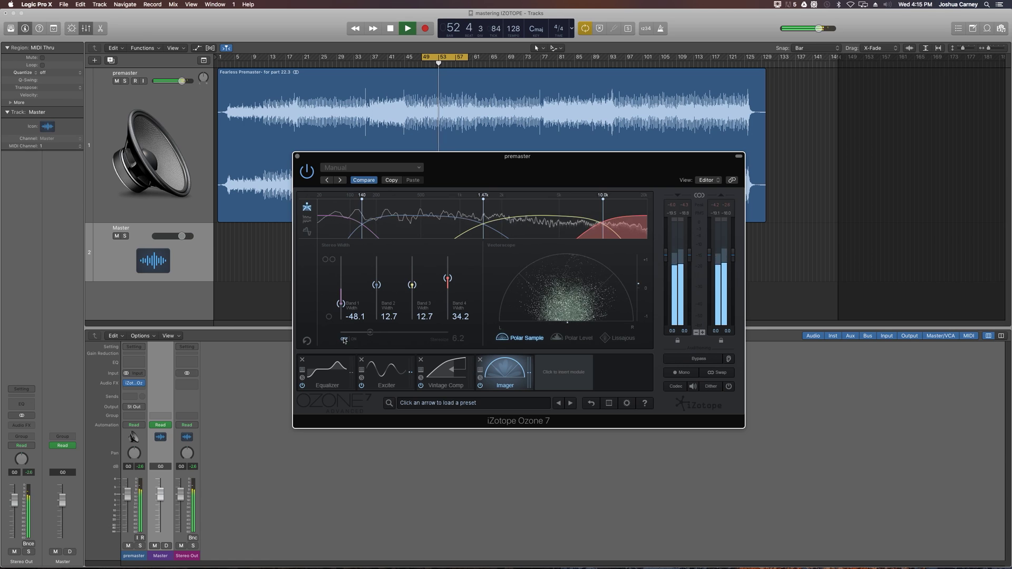
{"action": "left_click", "coordinate": [351, 340]}
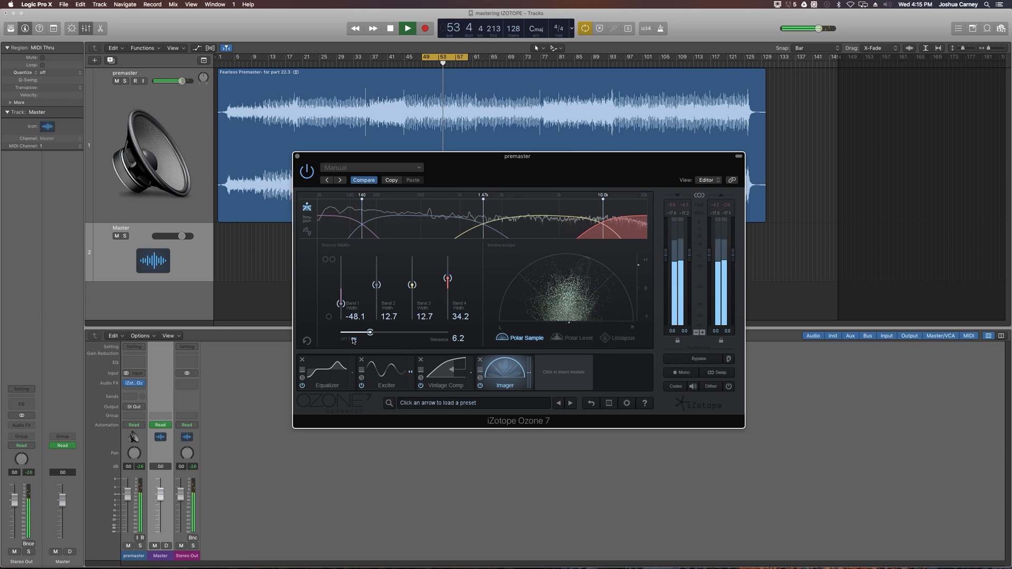
{"action": "left_click", "coordinate": [342, 339]}
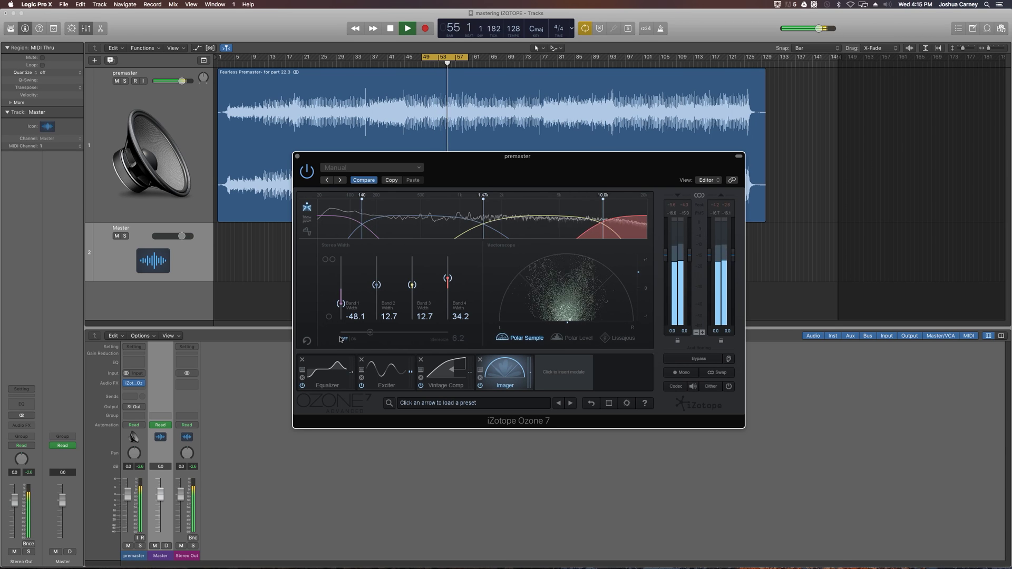
{"action": "key", "text": "space"}
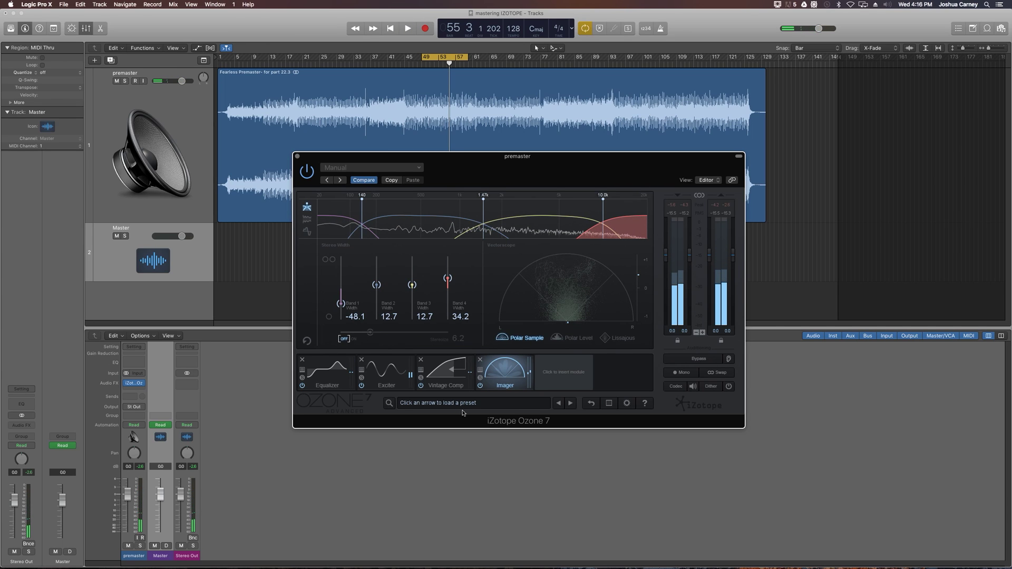
Insert a Vintage Tape module after the Imager with 30 ips speed, Bias 0.8, Harmonics 4.9, Low Emphasis 4.4 and High Emphasis 6.1.
{"action": "left_click", "coordinate": [565, 377]}
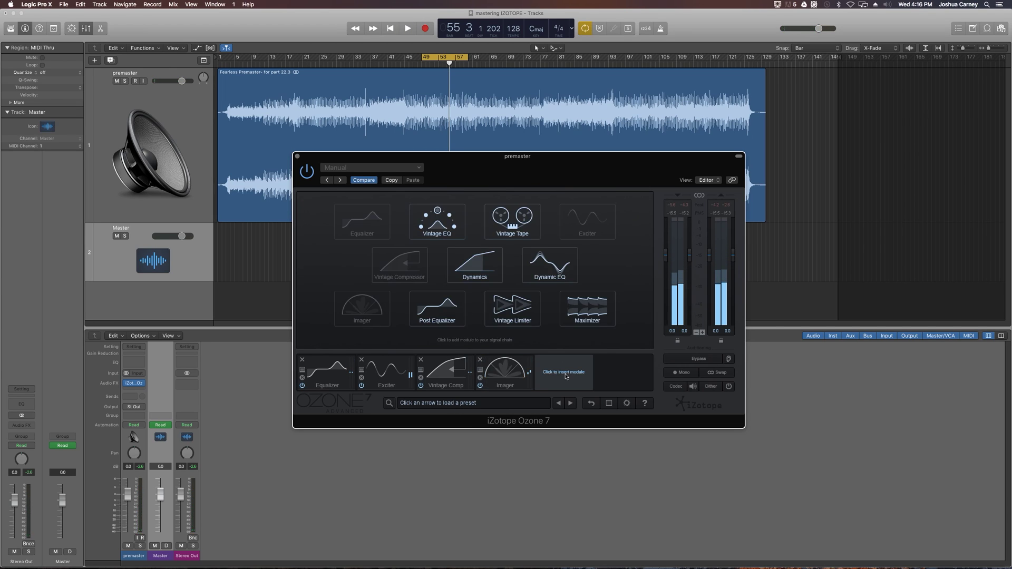
{"action": "left_click", "coordinate": [509, 235]}
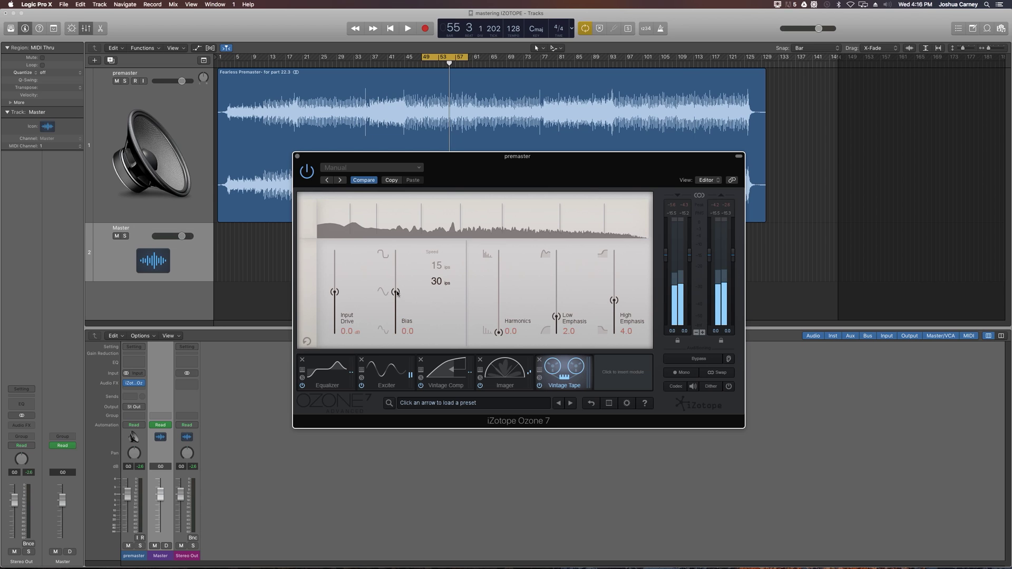
{"action": "left_click_drag", "start_coordinate": [395, 292], "coordinate": [428, 277]}
{"action": "left_click", "coordinate": [439, 268]}
{"action": "left_click_drag", "start_coordinate": [398, 261], "coordinate": [396, 289]}
{"action": "left_click_drag", "start_coordinate": [396, 278], "coordinate": [397, 283]}
{"action": "left_click_drag", "start_coordinate": [498, 332], "coordinate": [497, 294]}
{"action": "left_click_drag", "start_coordinate": [556, 312], "coordinate": [615, 284]}
Play the looped section and compare the sound with the Vintage Tape module bypassed and active.
{"action": "key", "text": "space"}
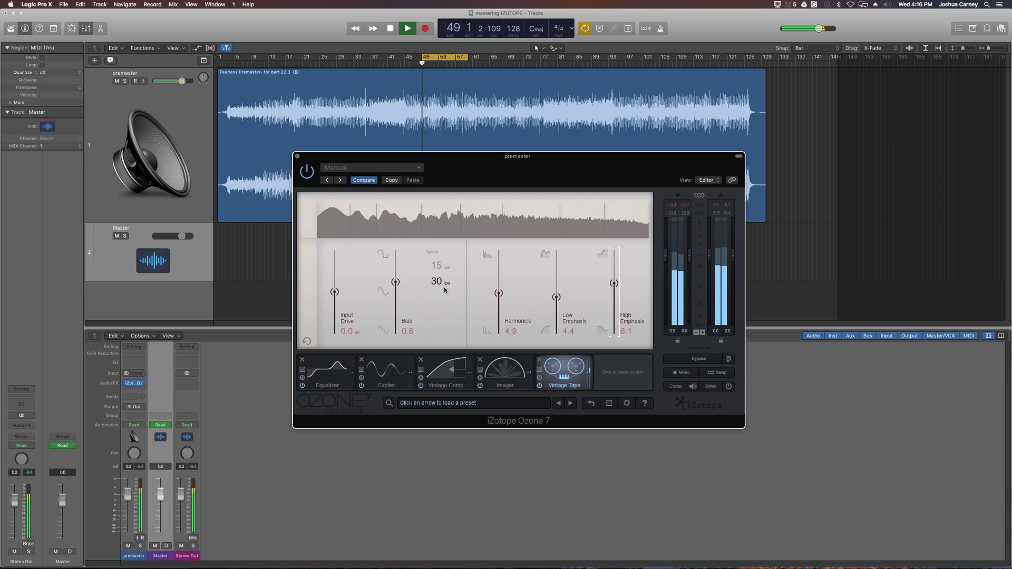
{"action": "left_click", "coordinate": [540, 387]}
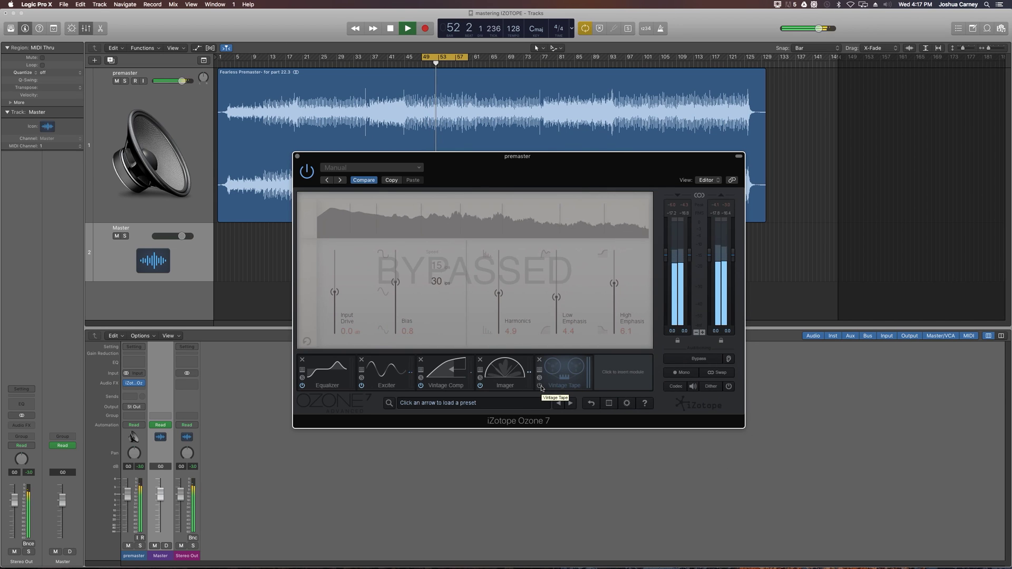
{"action": "left_click", "coordinate": [540, 388]}
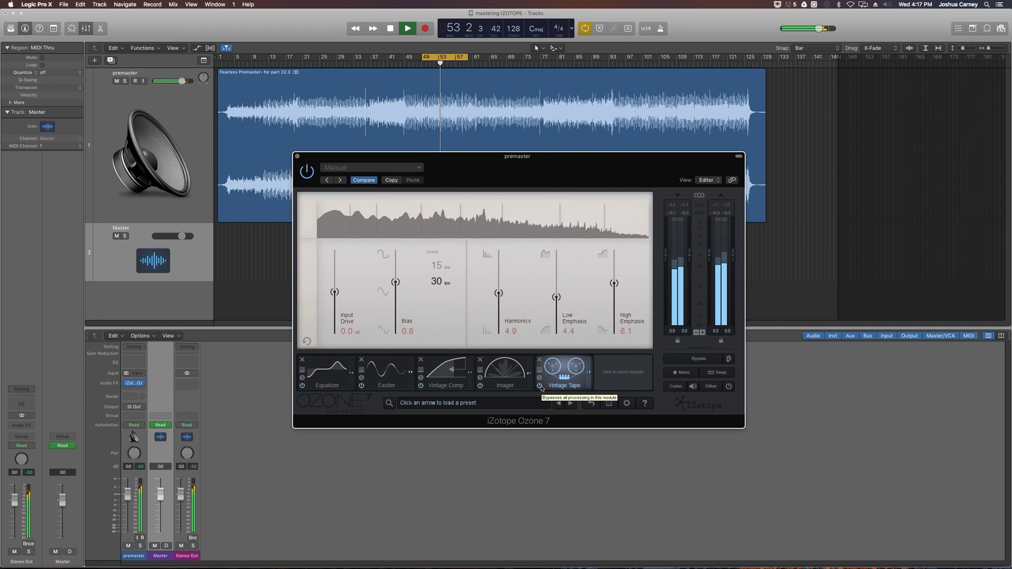
{"action": "key", "text": "space"}
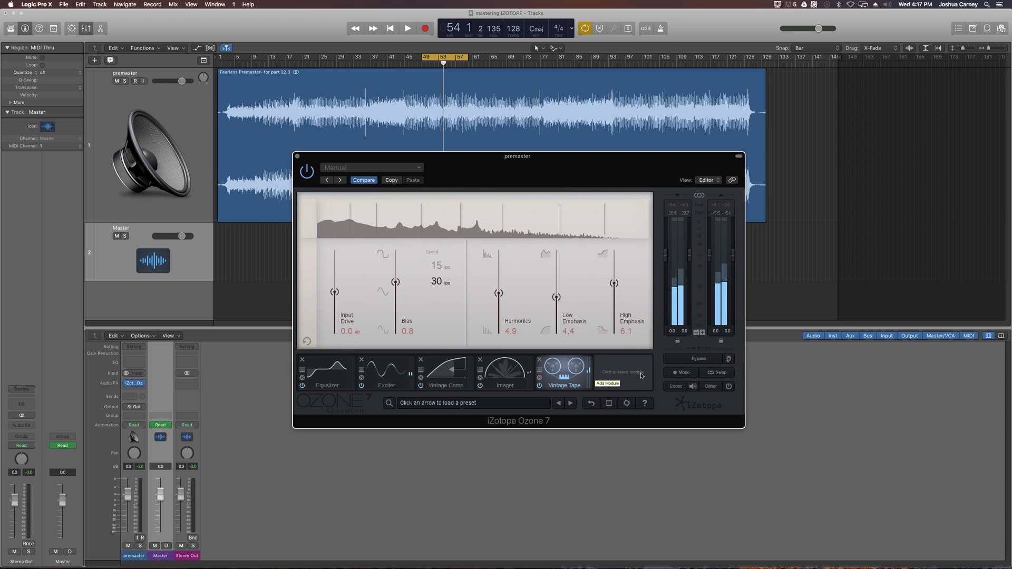
Insert a Maximizer module after Vintage Tape, step through its IRC modes, and choose IRC II.
{"action": "left_click", "coordinate": [608, 370]}
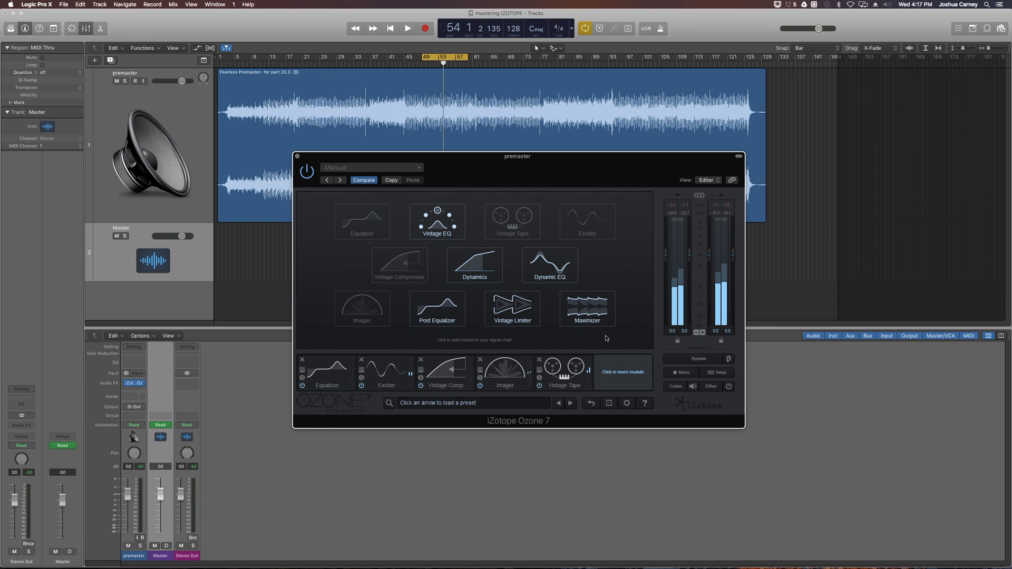
{"action": "left_click", "coordinate": [586, 311]}
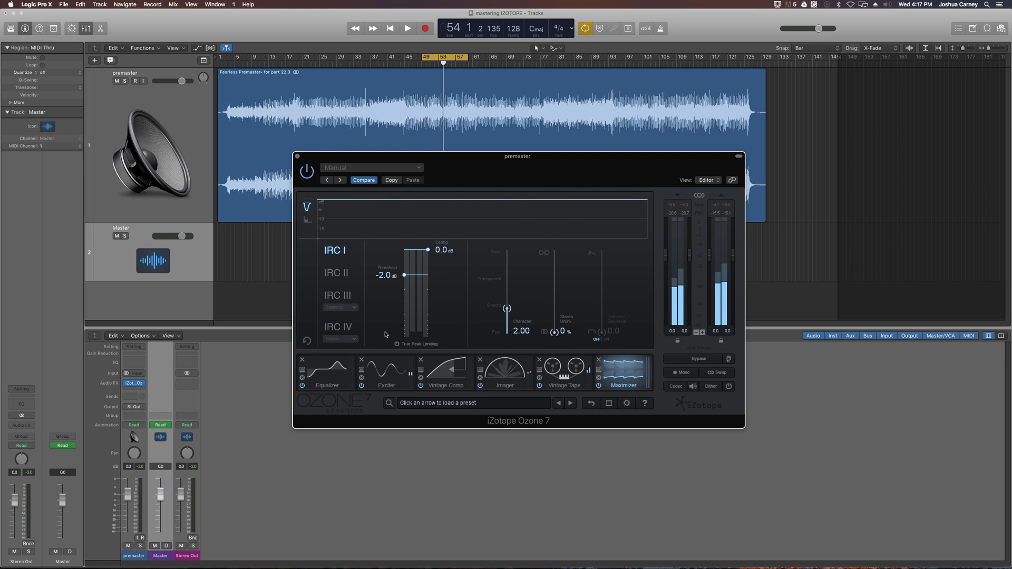
{"action": "left_click", "coordinate": [342, 275]}
{"action": "left_click", "coordinate": [339, 296]}
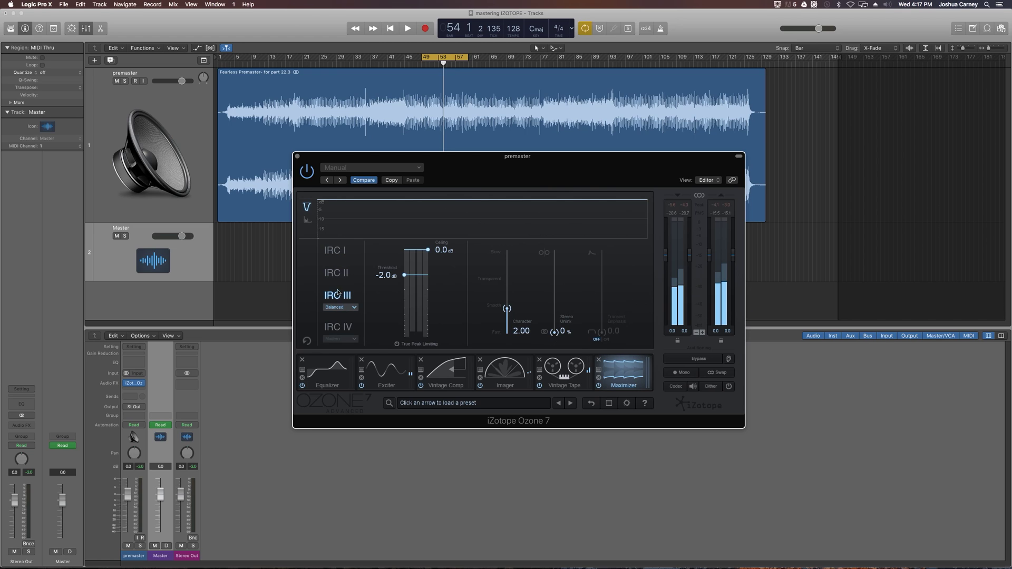
{"action": "left_click", "coordinate": [340, 273]}
{"action": "left_click", "coordinate": [340, 251]}
{"action": "left_click", "coordinate": [338, 272]}
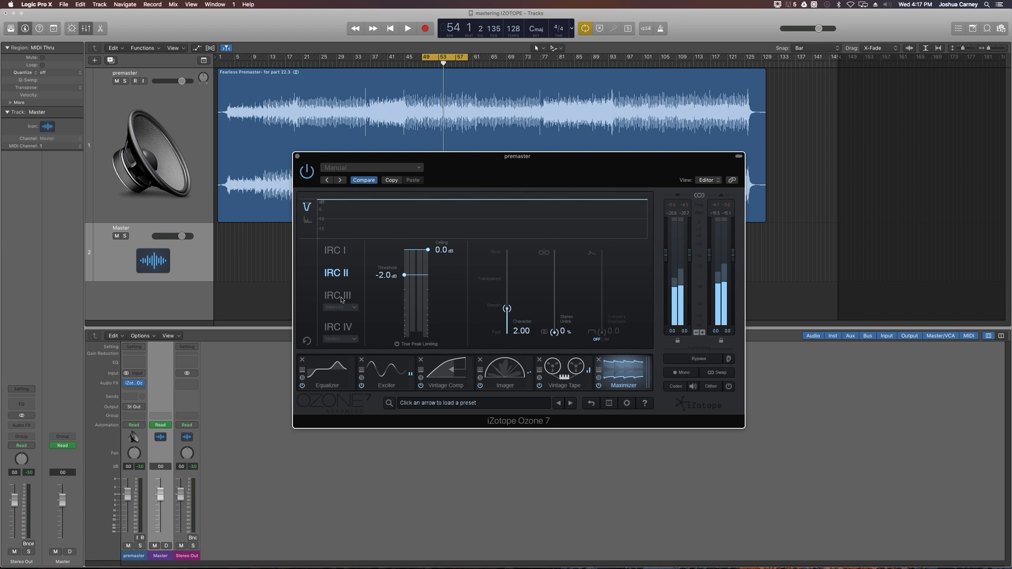
{"action": "left_click", "coordinate": [341, 296]}
{"action": "left_click", "coordinate": [348, 328]}
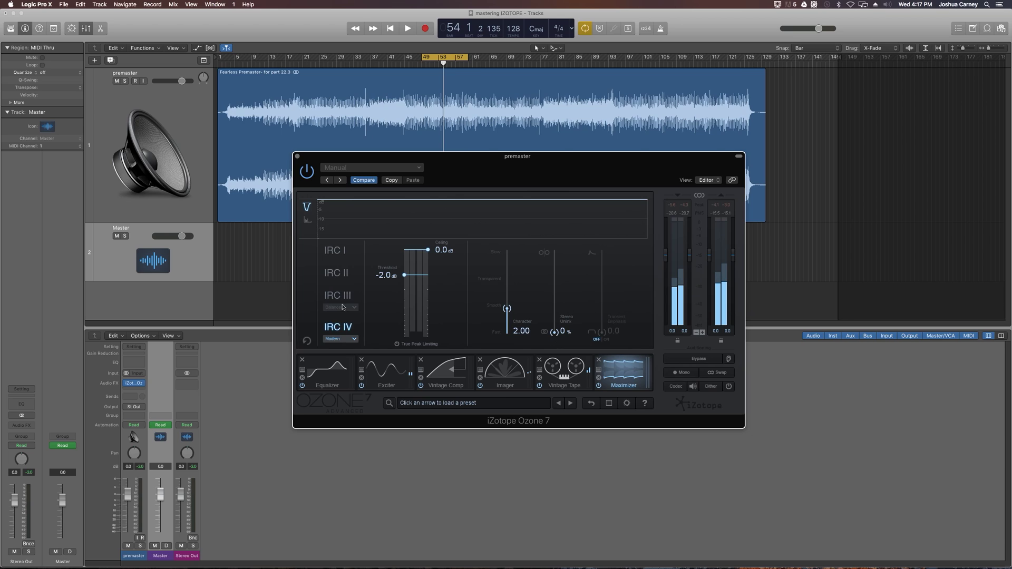
{"action": "left_click", "coordinate": [339, 293]}
{"action": "left_click", "coordinate": [336, 275]}
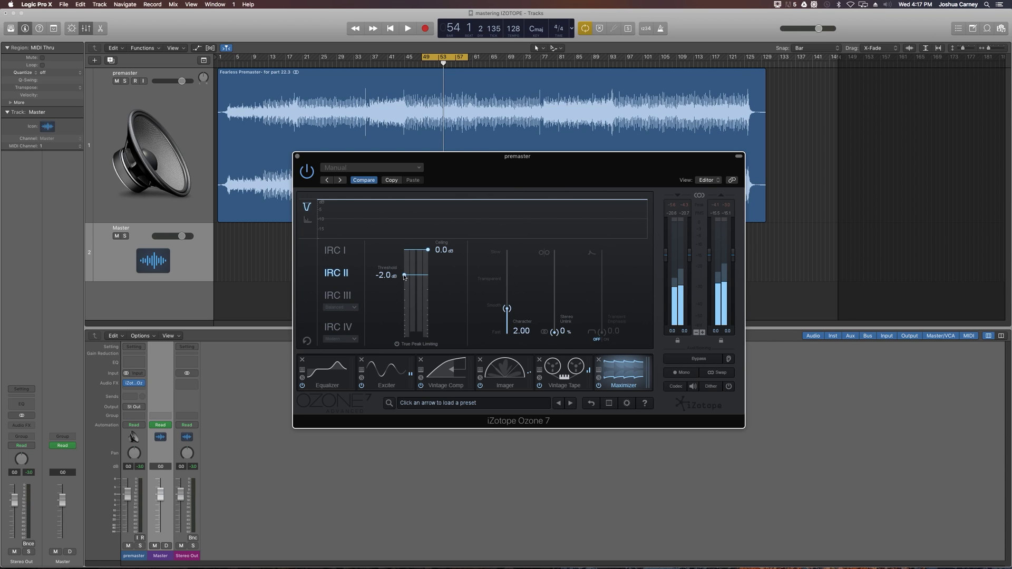
Set the Maximizer's threshold to -2.2 dB and its Character to 1.71 during playback.
{"action": "left_click_drag", "start_coordinate": [404, 276], "coordinate": [427, 249]}
{"action": "mouse_move", "coordinate": [406, 277]}
{"action": "left_mouse_down"}
{"action": "mouse_move", "coordinate": [407, 259]}
{"action": "mouse_move", "coordinate": [411, 276]}
{"action": "left_mouse_up"}
{"action": "key", "text": "space"}
{"action": "mouse_move", "coordinate": [404, 274]}
{"action": "left_mouse_down"}
{"action": "mouse_move", "coordinate": [405, 303]}
{"action": "mouse_move", "coordinate": [402, 278]}
{"action": "left_mouse_up"}
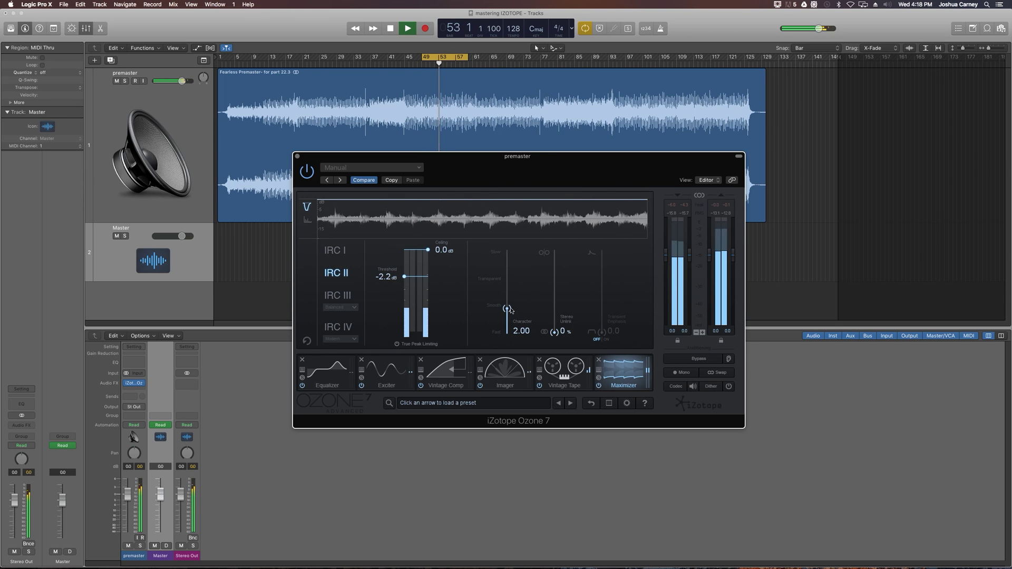
{"action": "left_click_drag", "start_coordinate": [508, 309], "coordinate": [508, 315]}
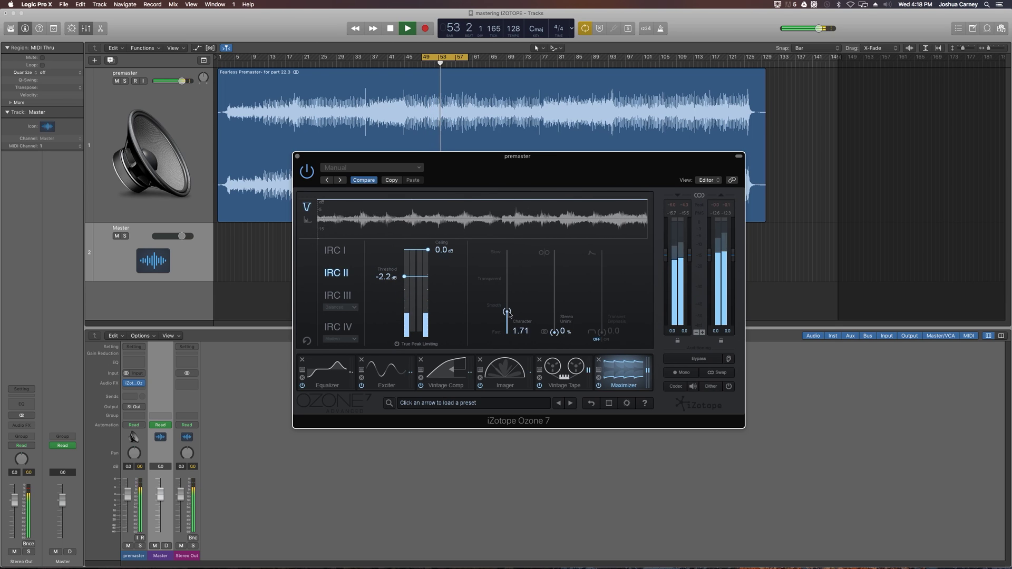
Enable the Maximizer's Transient Emphasis, set it to 76.7, and compare the sound with the module bypassed and active.
{"action": "left_click", "coordinate": [597, 338]}
{"action": "left_click_drag", "start_coordinate": [601, 331], "coordinate": [615, 304]}
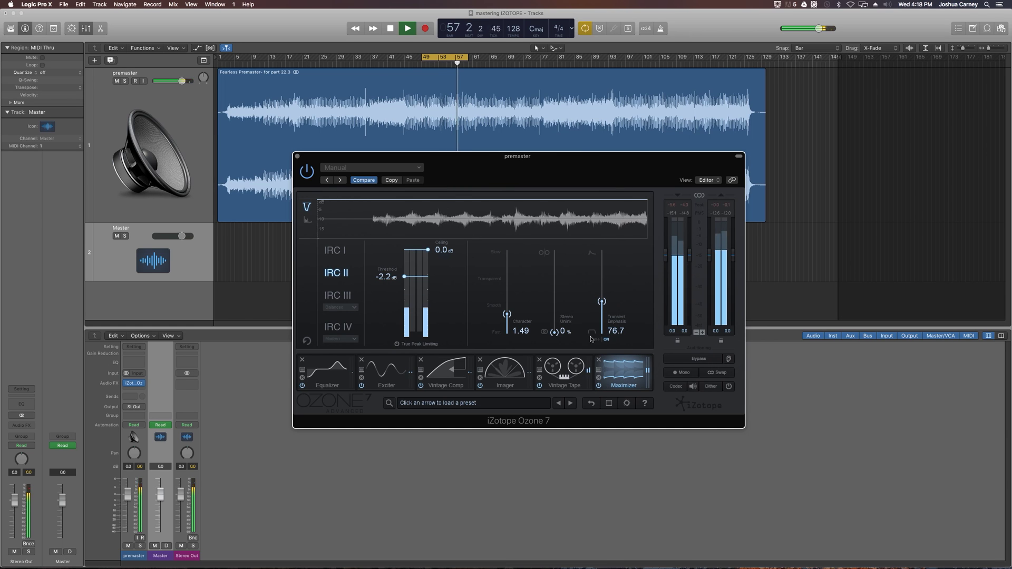
{"action": "left_click", "coordinate": [600, 386]}
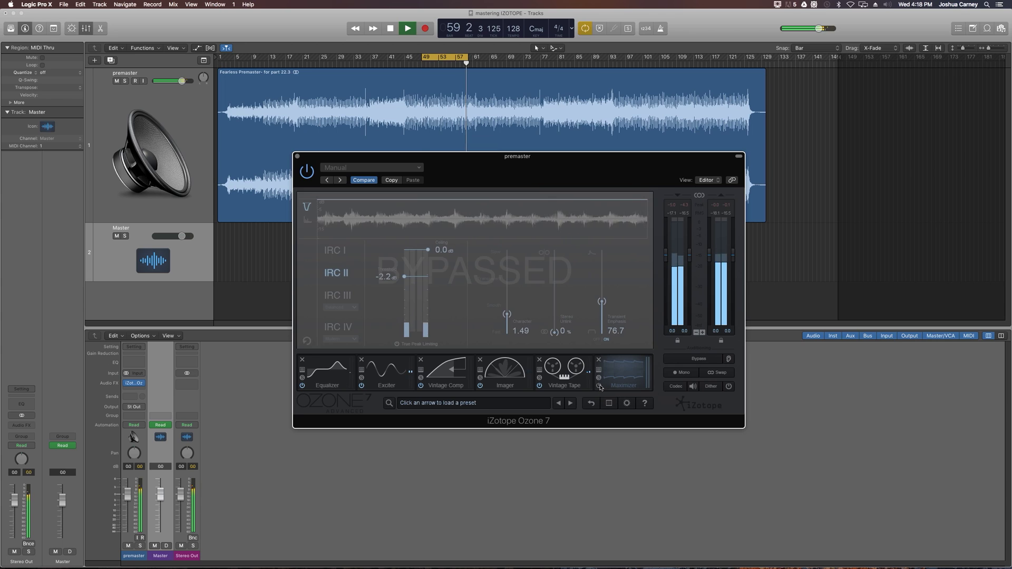
{"action": "left_click", "coordinate": [599, 386]}
Audition the Maximizer's IRC III, IRC IV Transient, IRC IV Modern and IRC I modes, and choose IRC IV Modern.
{"action": "left_click", "coordinate": [354, 296]}
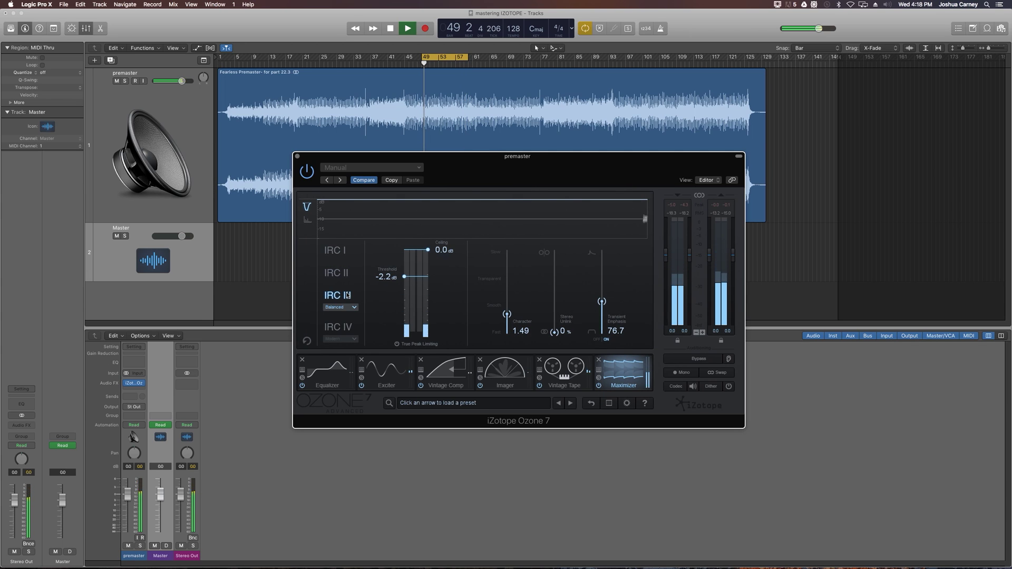
{"action": "left_click", "coordinate": [340, 327]}
{"action": "left_click", "coordinate": [351, 340]}
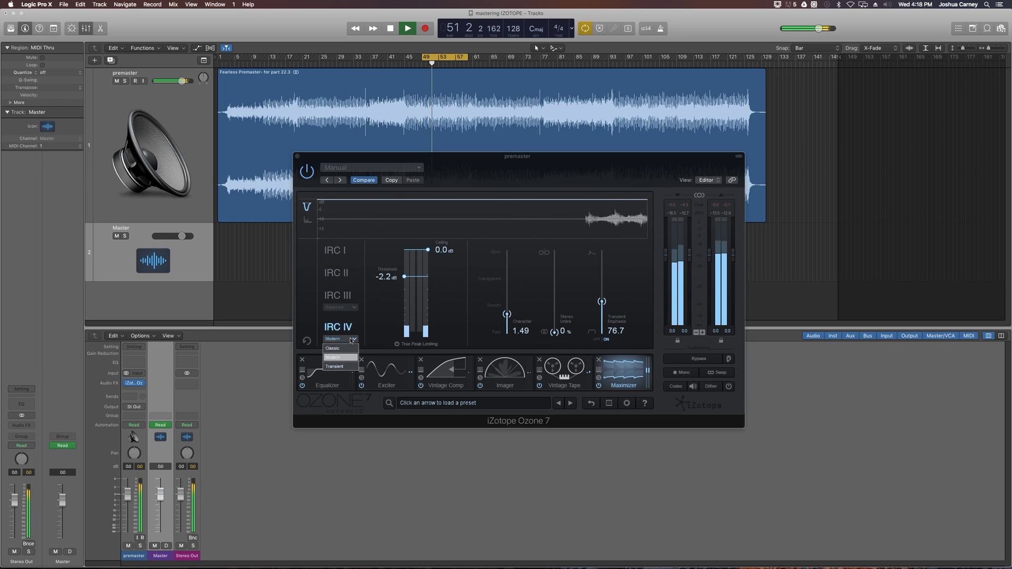
{"action": "left_click", "coordinate": [345, 367]}
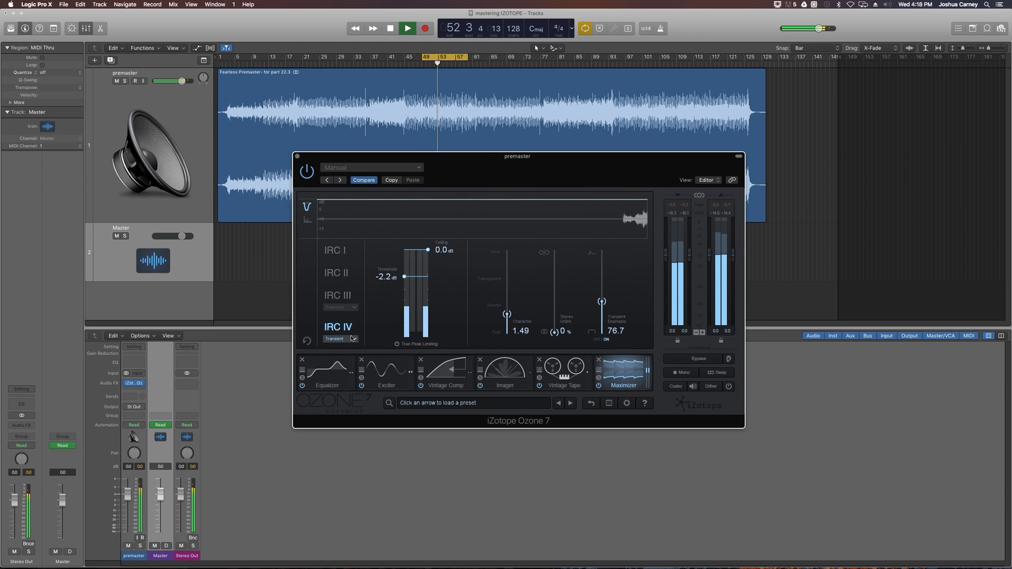
{"action": "left_click", "coordinate": [342, 339]}
{"action": "left_click", "coordinate": [346, 358]}
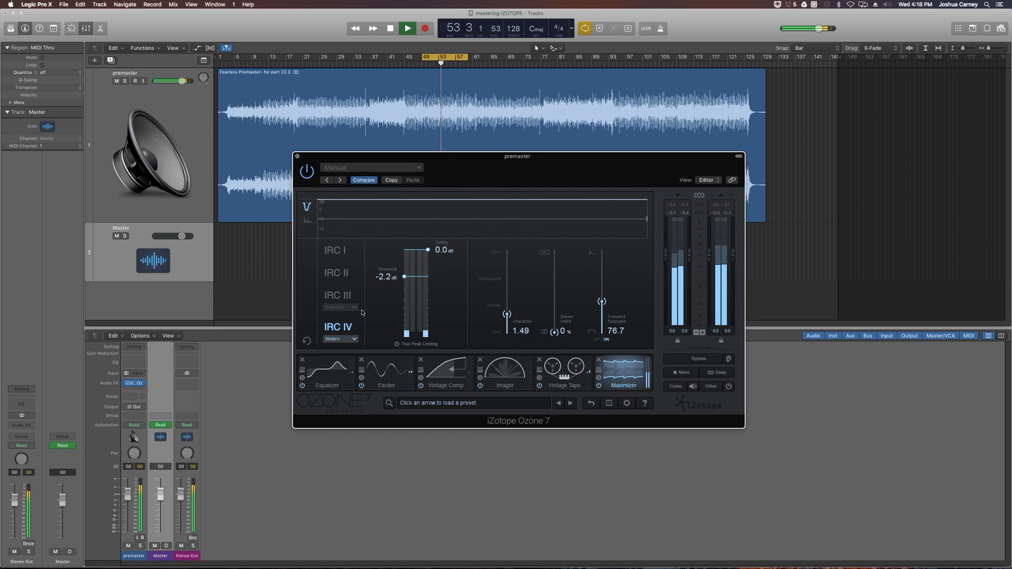
{"action": "left_click", "coordinate": [342, 251]}
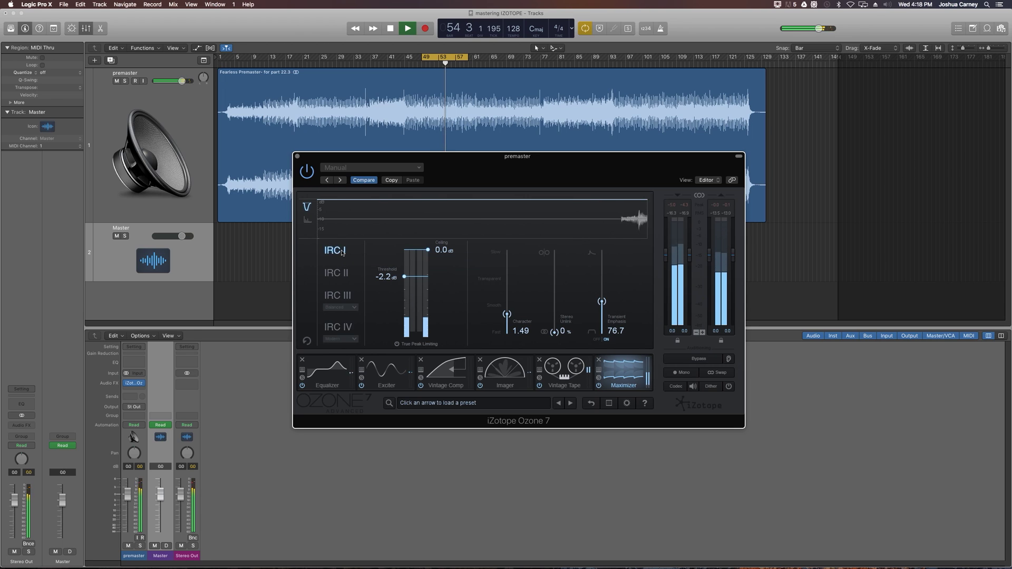
{"action": "left_click", "coordinate": [343, 326]}
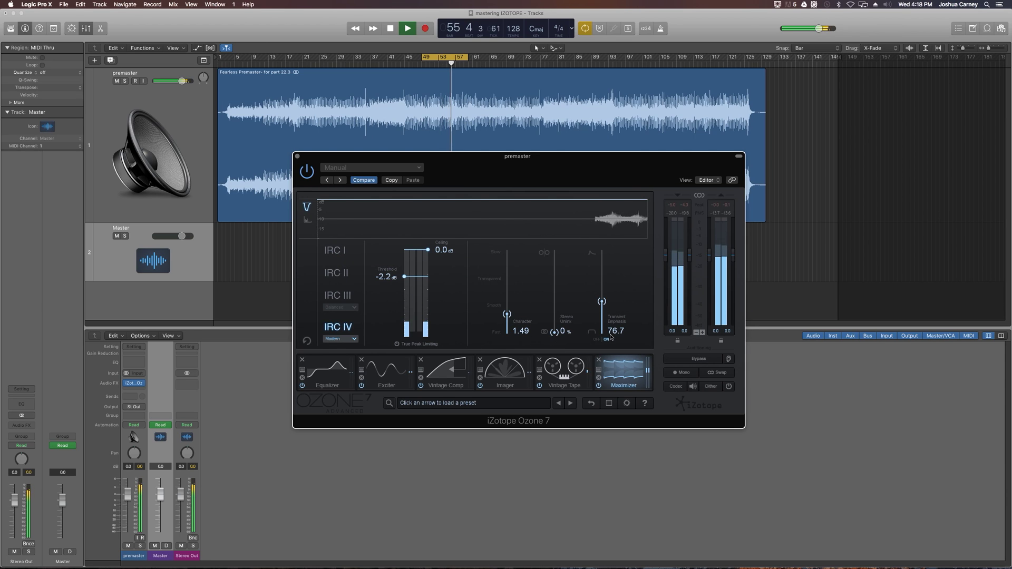
Stop playback and set the Maximizer's Stereo Unlink to 24% and its Character to 1.11.
{"action": "left_click_drag", "start_coordinate": [563, 335], "coordinate": [558, 312]}
{"action": "key", "text": "space"}
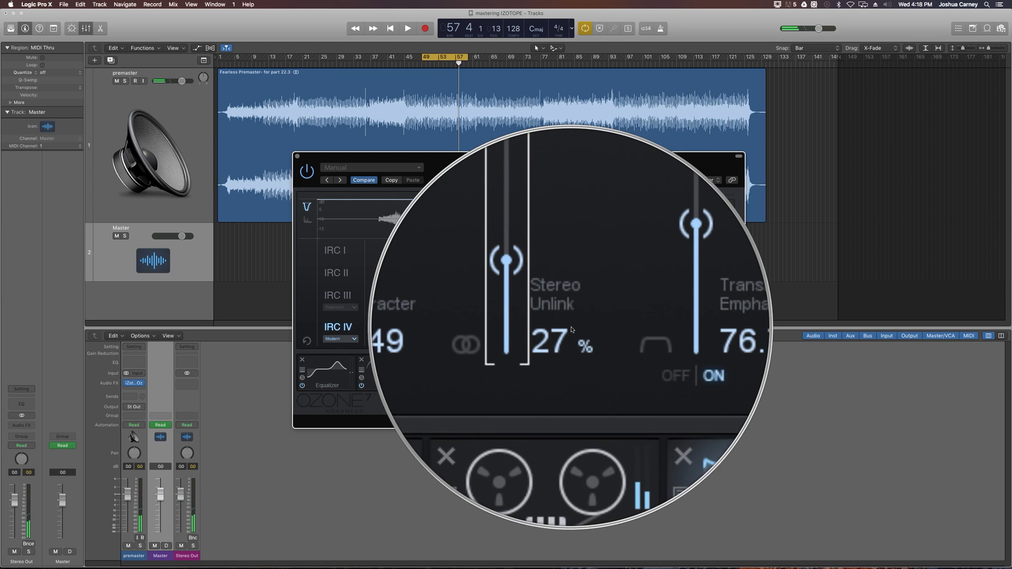
{"action": "mouse_move", "coordinate": [554, 311]}
{"action": "left_mouse_down"}
{"action": "mouse_move", "coordinate": [554, 266]}
{"action": "mouse_move", "coordinate": [557, 334]}
{"action": "mouse_move", "coordinate": [554, 298]}
{"action": "left_mouse_up"}
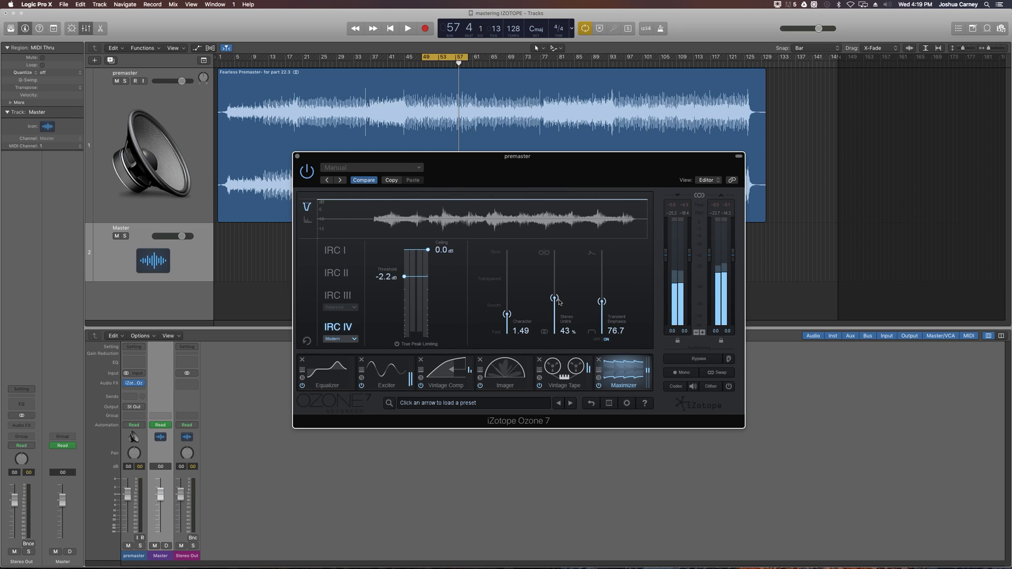
{"action": "left_click_drag", "start_coordinate": [556, 299], "coordinate": [556, 315]}
{"action": "left_click_drag", "start_coordinate": [506, 320], "coordinate": [512, 265]}
{"action": "left_click_drag", "start_coordinate": [508, 263], "coordinate": [507, 319]}
Play the looped section and compare the sound with the Maximizer bypassed and active.
{"action": "left_click", "coordinate": [599, 386]}
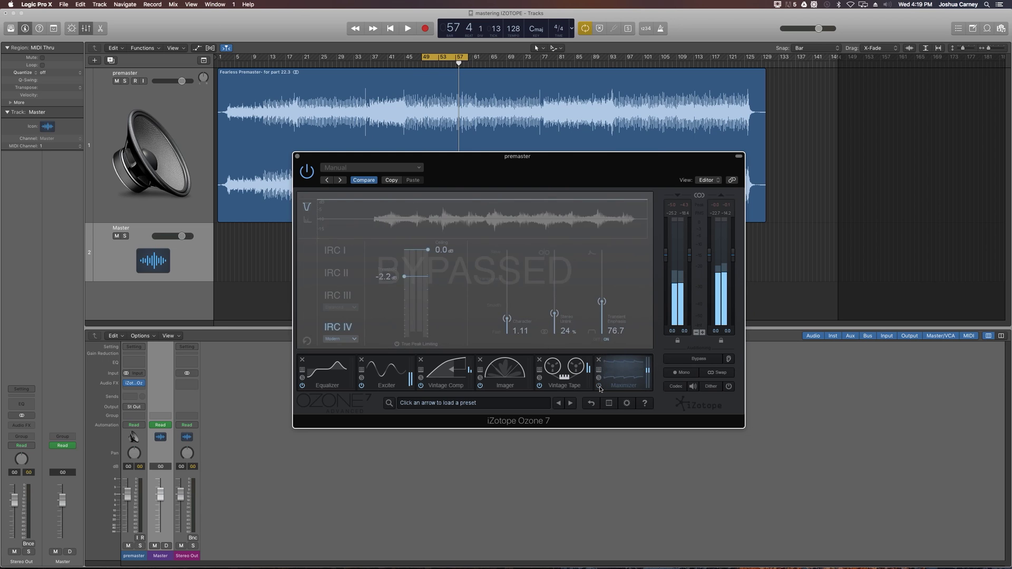
{"action": "left_click", "coordinate": [599, 385]}
{"action": "key", "text": "space"}
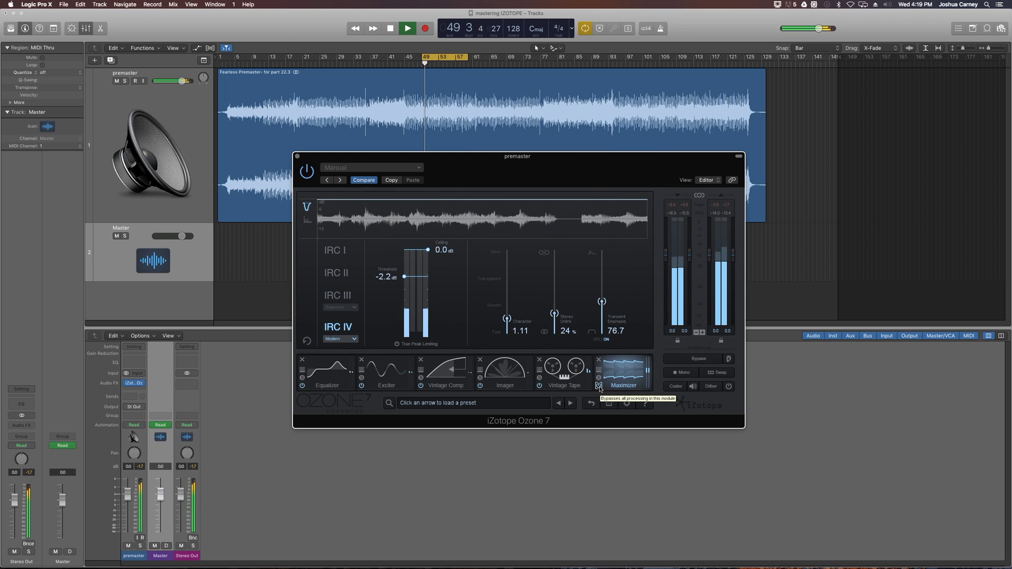
{"action": "left_click", "coordinate": [598, 385]}
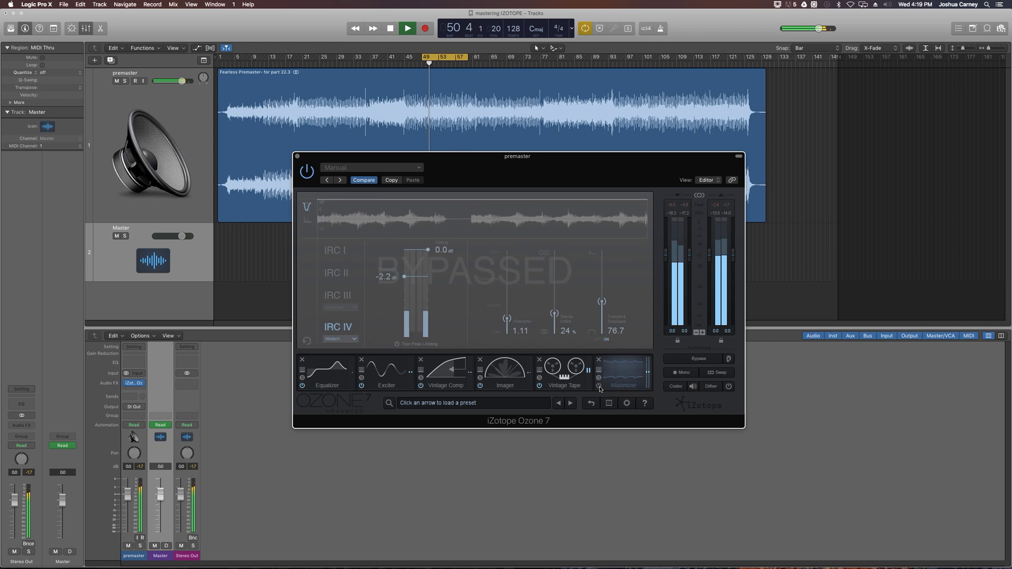
{"action": "left_click", "coordinate": [599, 386]}
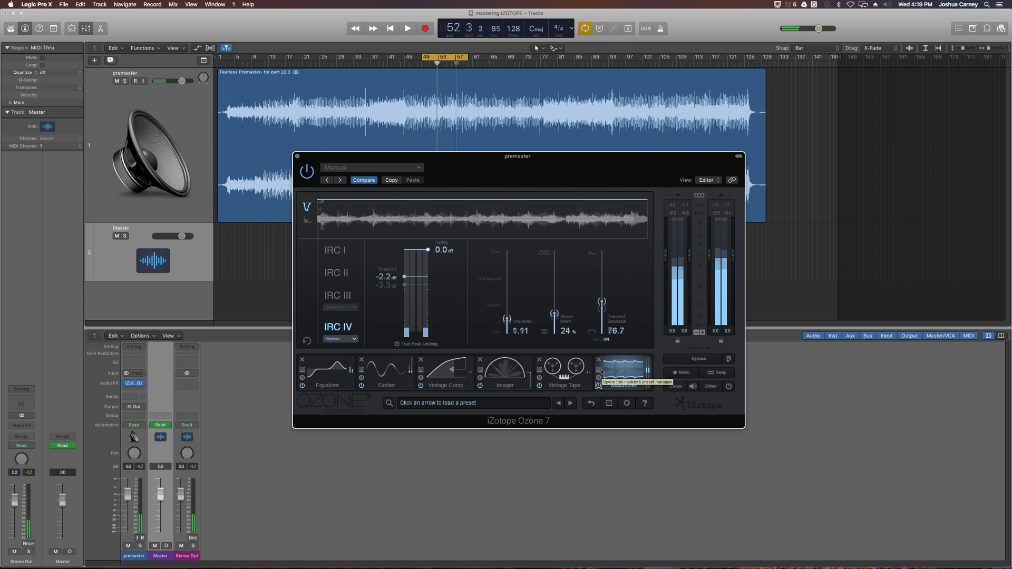
Review the settings of each module in the Ozone chain, from the Maximizer back to the Equalizer.
{"action": "left_click", "coordinate": [575, 378]}
{"action": "left_click", "coordinate": [520, 377]}
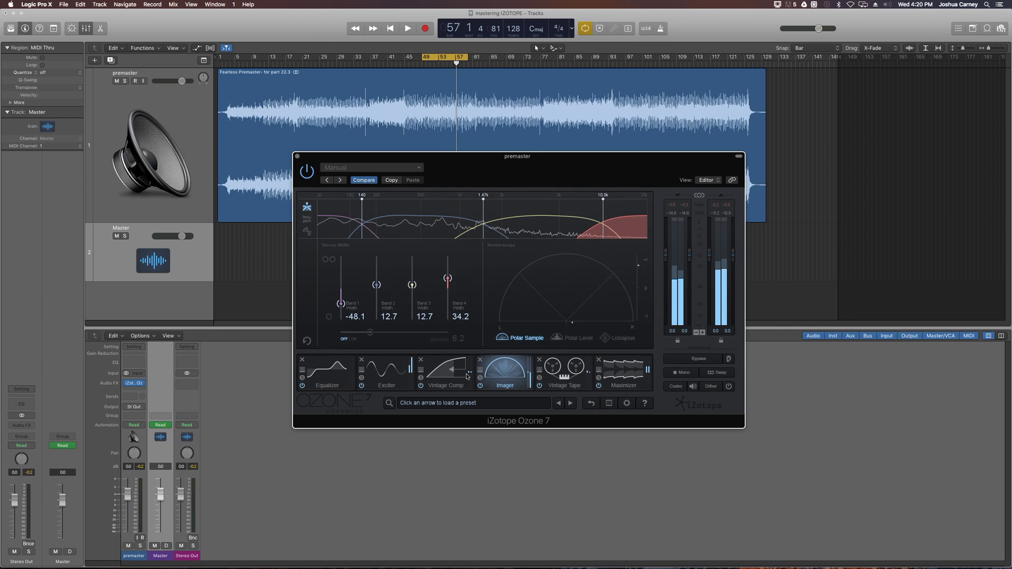
{"action": "left_click", "coordinate": [468, 378]}
{"action": "left_click", "coordinate": [405, 378]}
{"action": "left_click", "coordinate": [345, 378]}
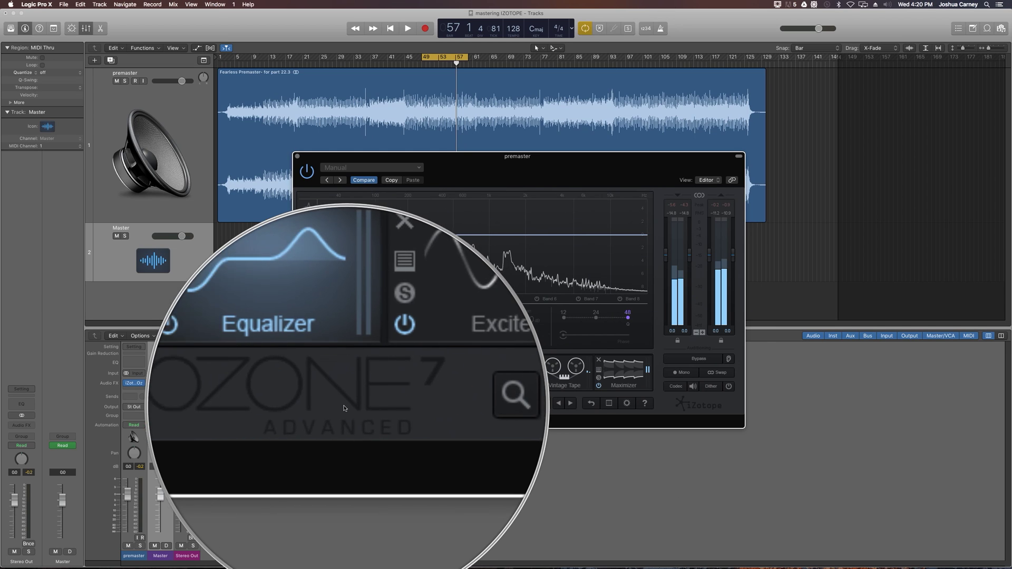
{"action": "left_click", "coordinate": [615, 371]}
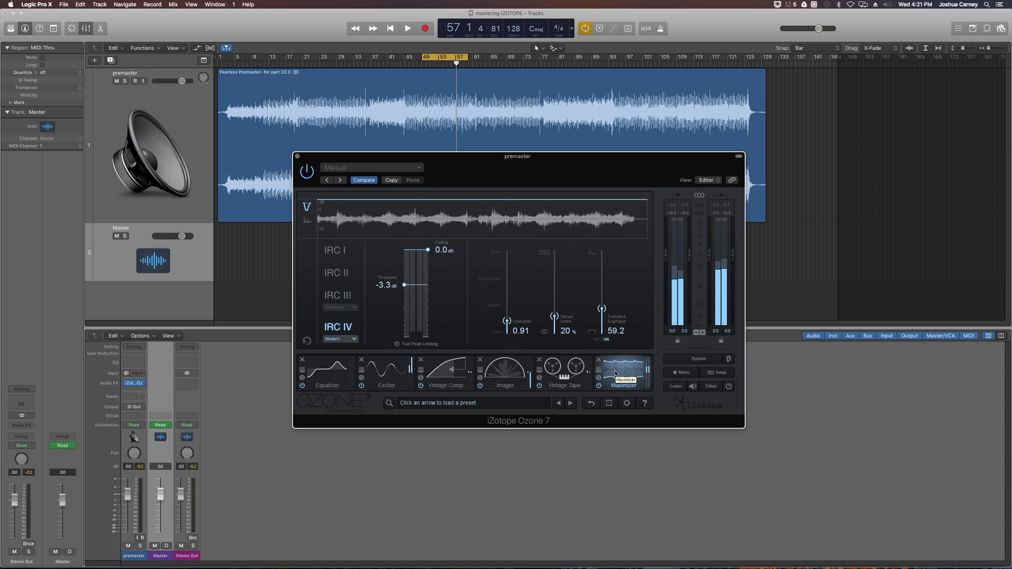
{"action": "left_click", "coordinate": [582, 379]}
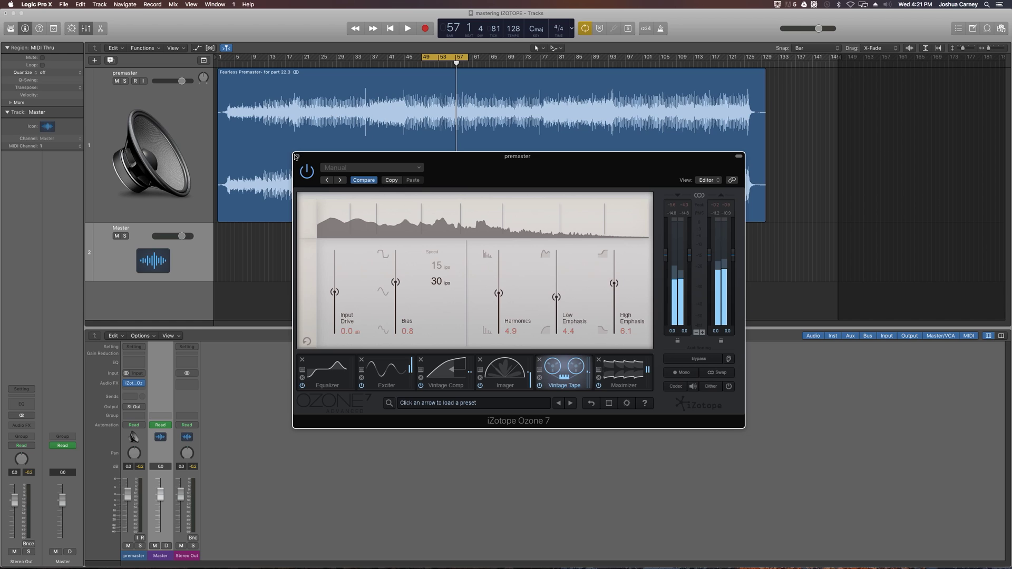
{"action": "left_click", "coordinate": [330, 373]}
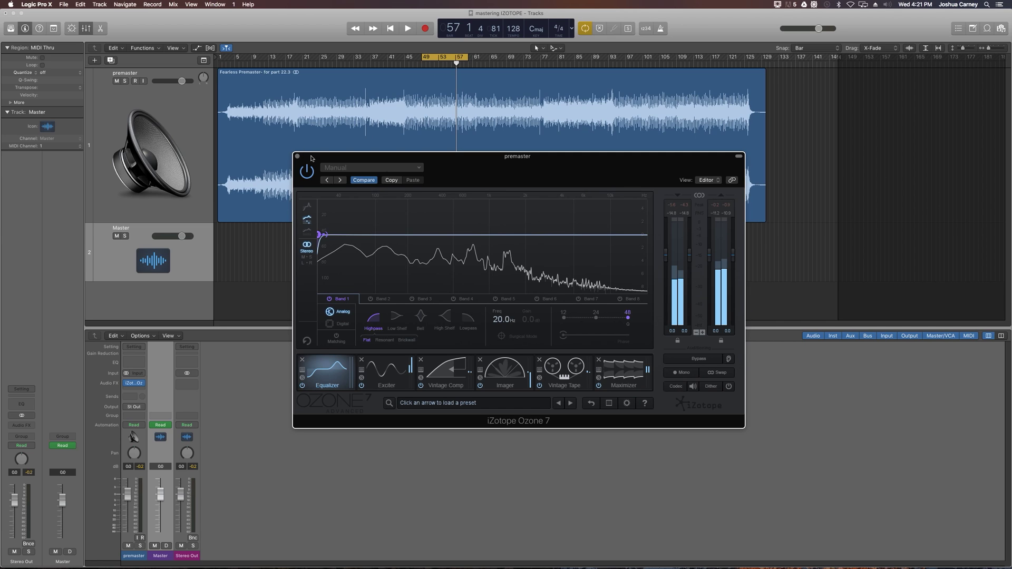
Move the Ozone window clear of the premaster waveform and compare the loop with the entire chain bypassed and active.
{"action": "left_click_drag", "start_coordinate": [311, 158], "coordinate": [305, 233]}
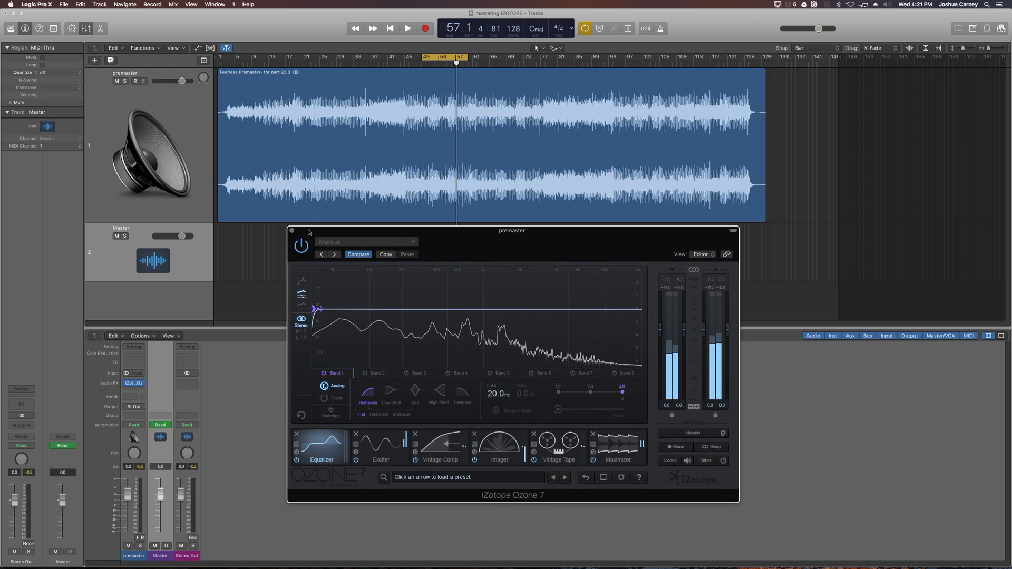
{"action": "left_click", "coordinate": [694, 434]}
{"action": "left_click", "coordinate": [694, 434]}
{"action": "left_click", "coordinate": [693, 434]}
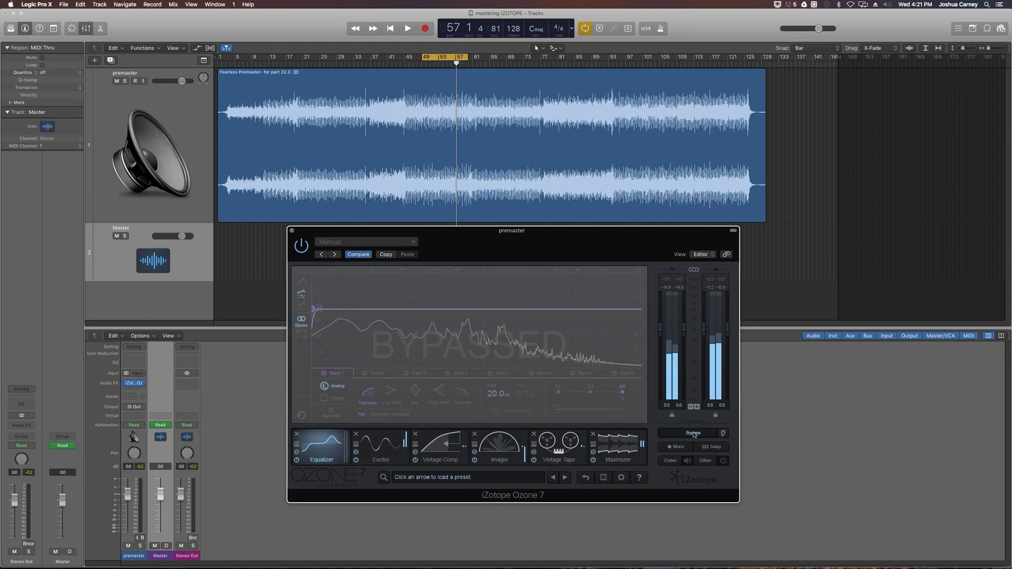
{"action": "left_click", "coordinate": [694, 434]}
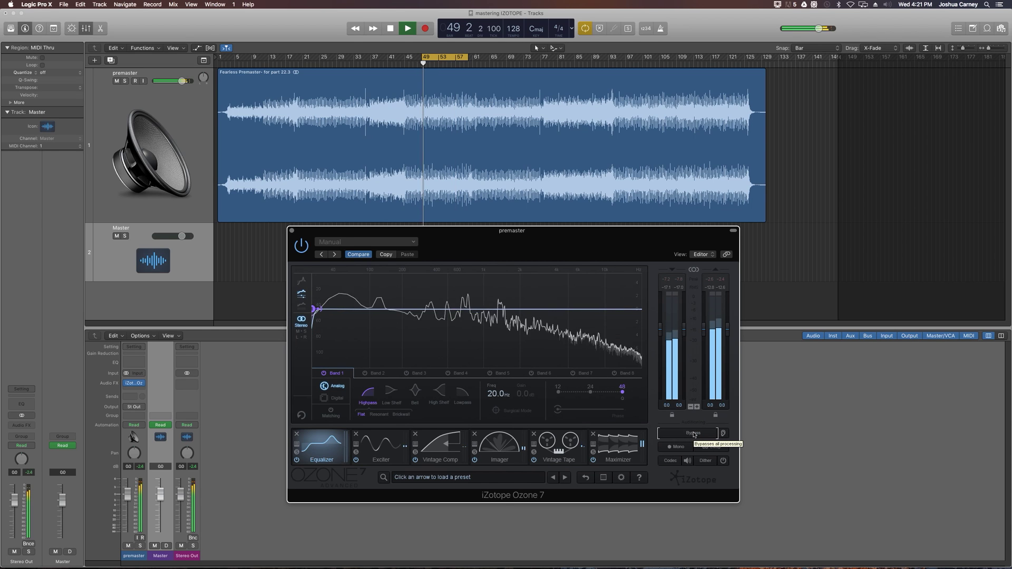
{"action": "left_click", "coordinate": [694, 433]}
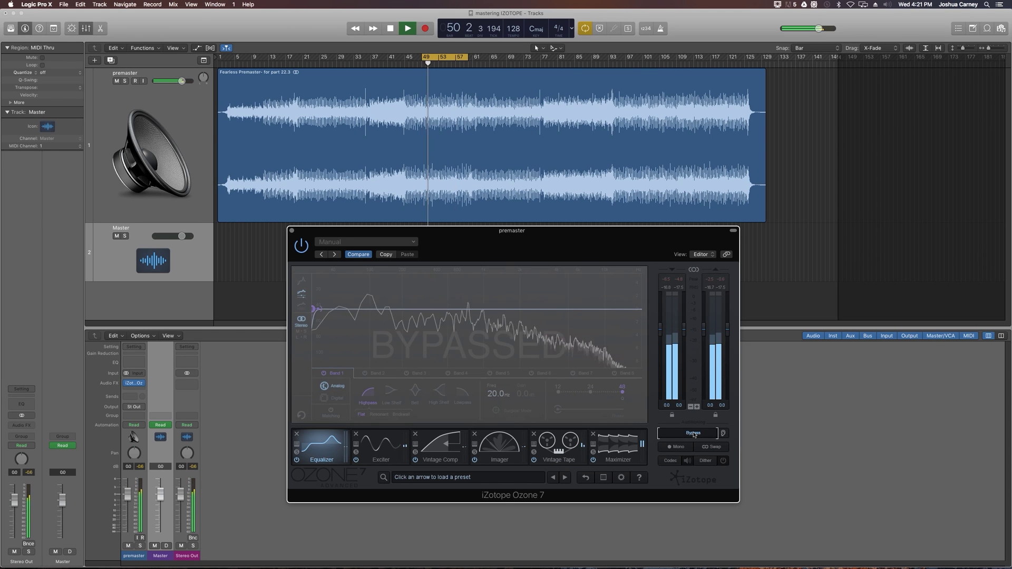
{"action": "left_click", "coordinate": [694, 433]}
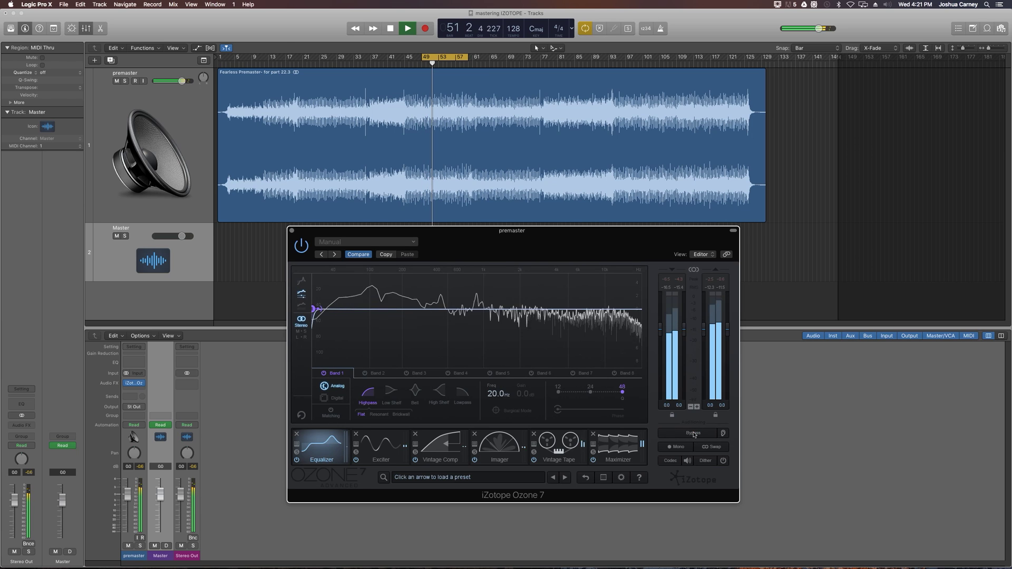
Turn off cycle playback and keep comparing the track with all Ozone processing bypassed and active.
{"action": "key", "text": "c"}
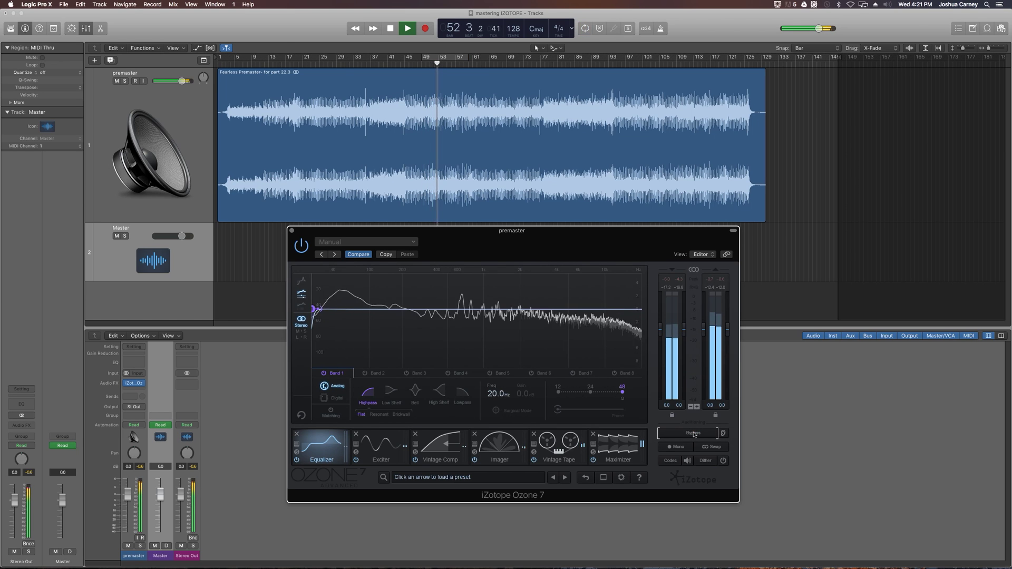
{"action": "left_click", "coordinate": [693, 433]}
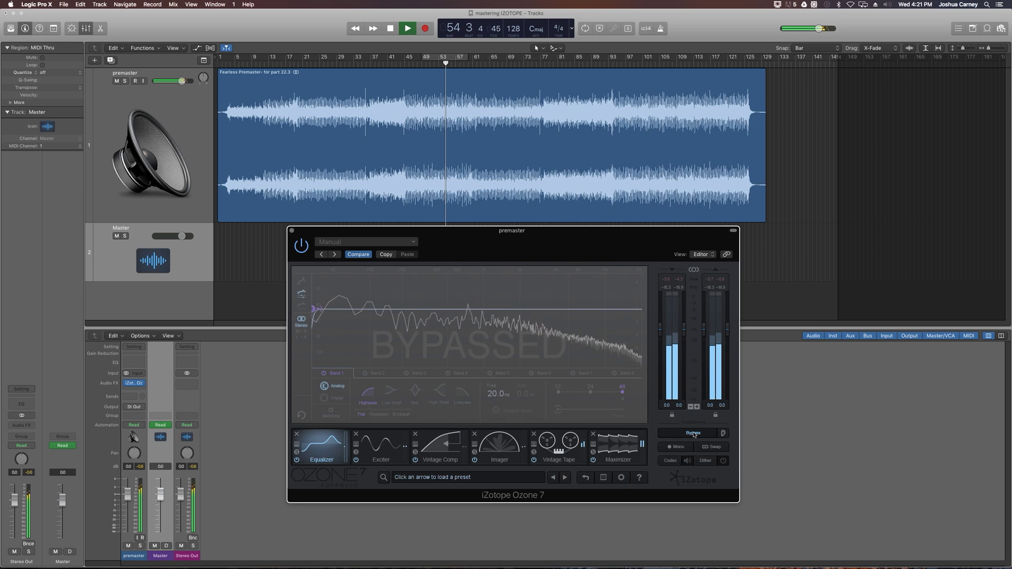
{"action": "left_click", "coordinate": [694, 433]}
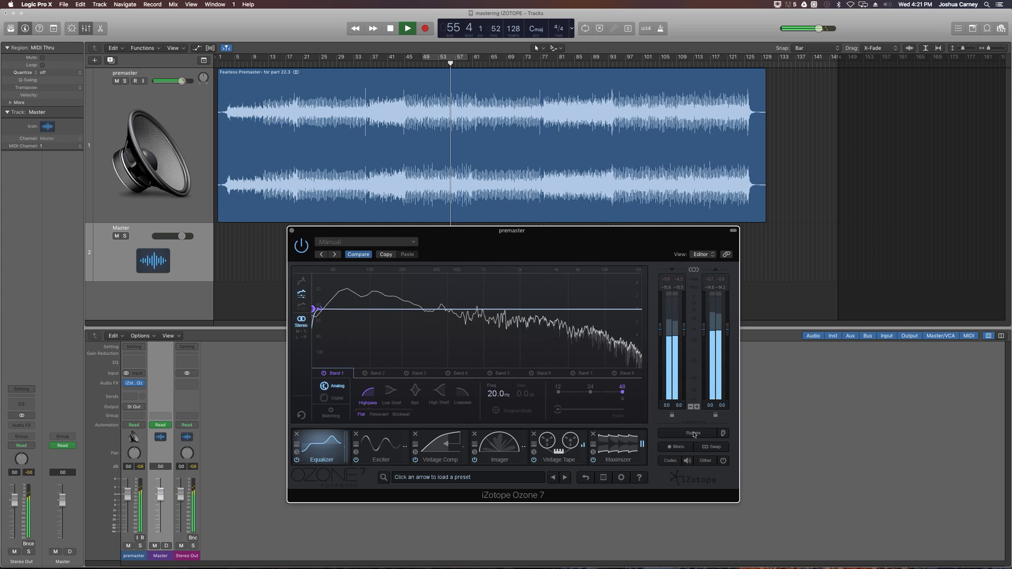
{"action": "left_click", "coordinate": [693, 433]}
{"action": "left_click", "coordinate": [694, 433]}
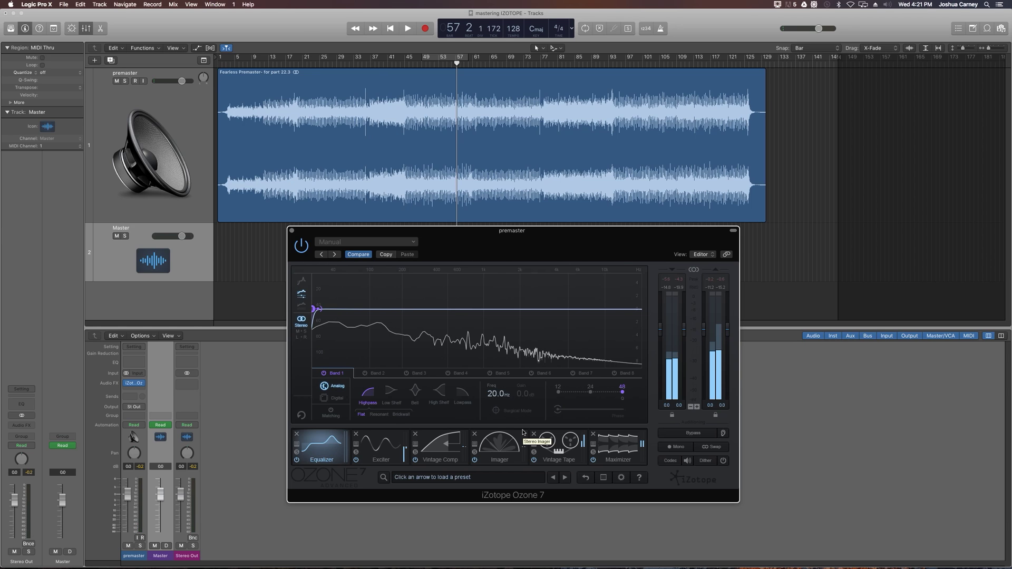
Close the Ozone window after viewing the Imager, and add a second stereo iZotope Ozone 7 instance to the premaster track.
{"action": "left_click", "coordinate": [518, 441]}
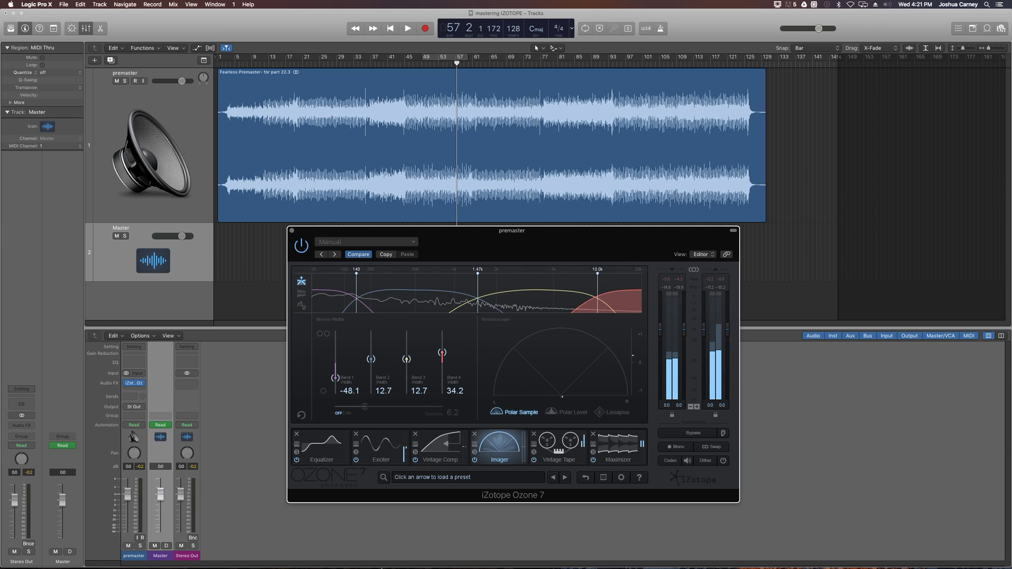
{"action": "left_click", "coordinate": [292, 230]}
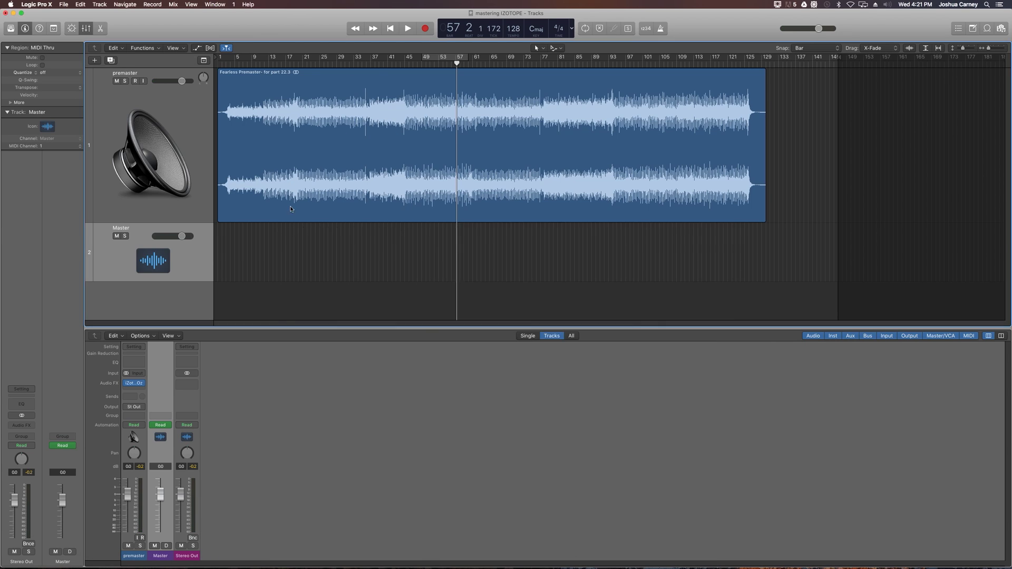
{"action": "left_click", "coordinate": [148, 176]}
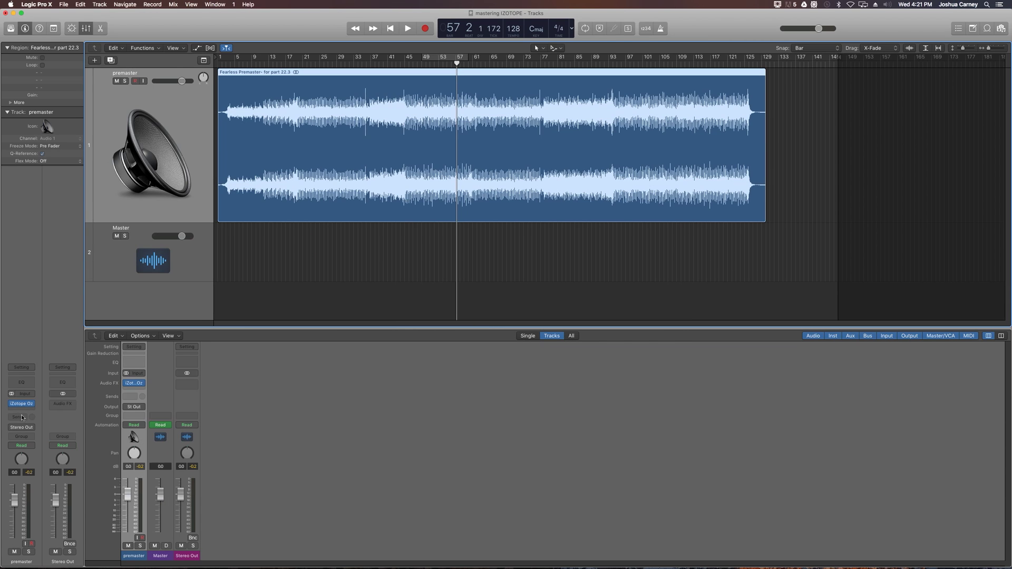
{"action": "left_click", "coordinate": [25, 404]}
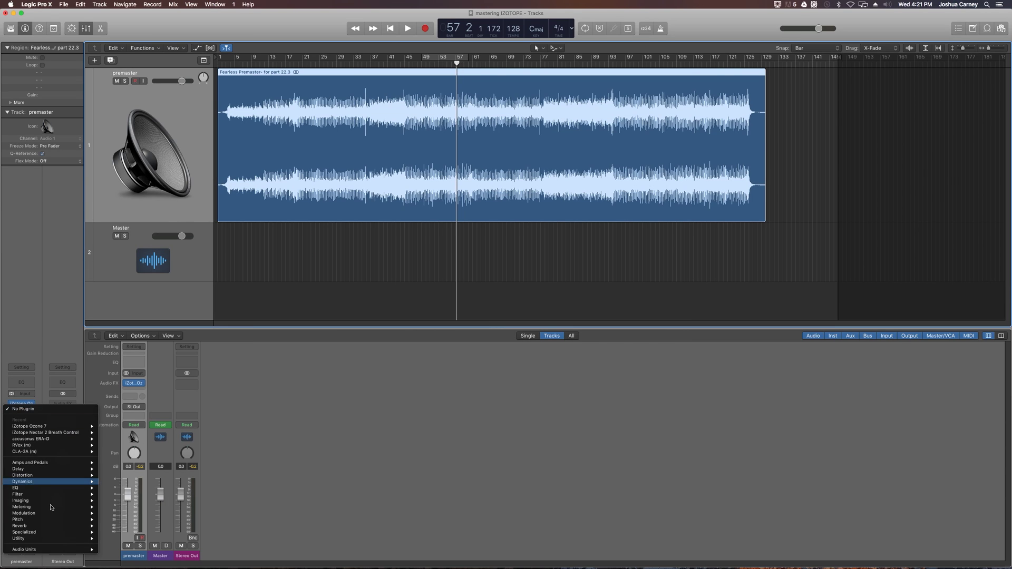
{"action": "mouse_move", "coordinate": [52, 552]}
{"action": "mouse_move", "coordinate": [131, 497]}
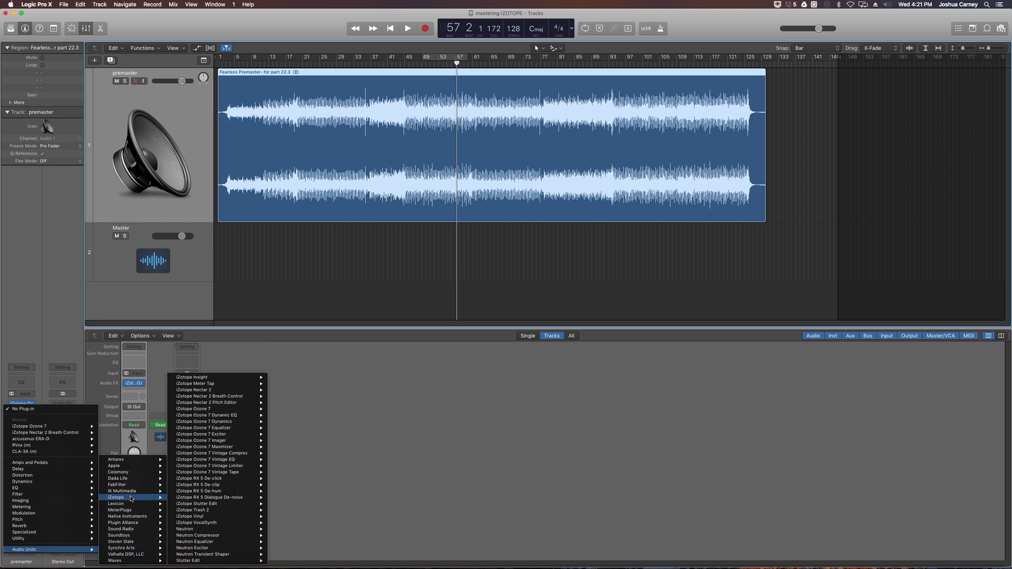
{"action": "mouse_move", "coordinate": [223, 410]}
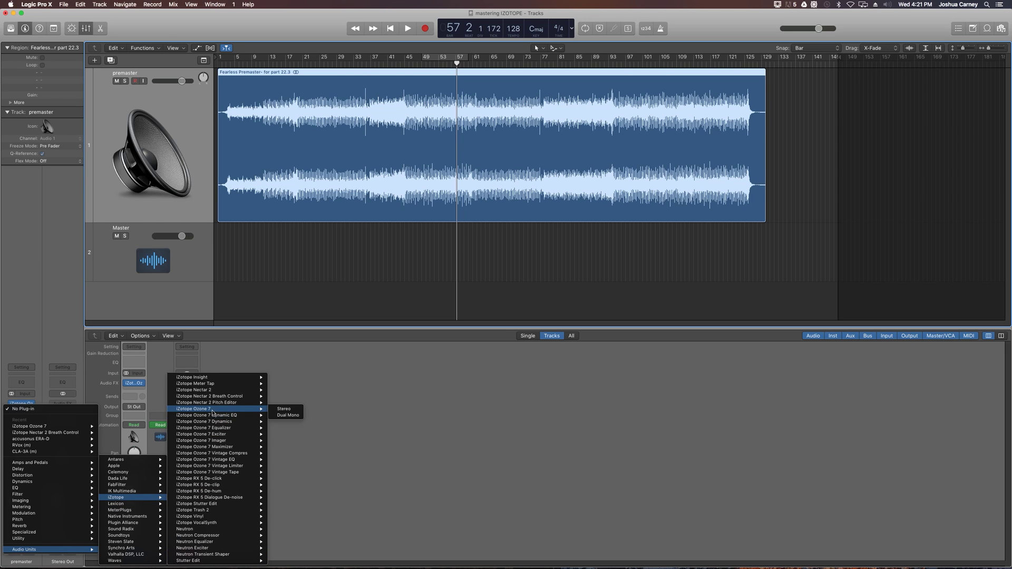
{"action": "left_click", "coordinate": [283, 411]}
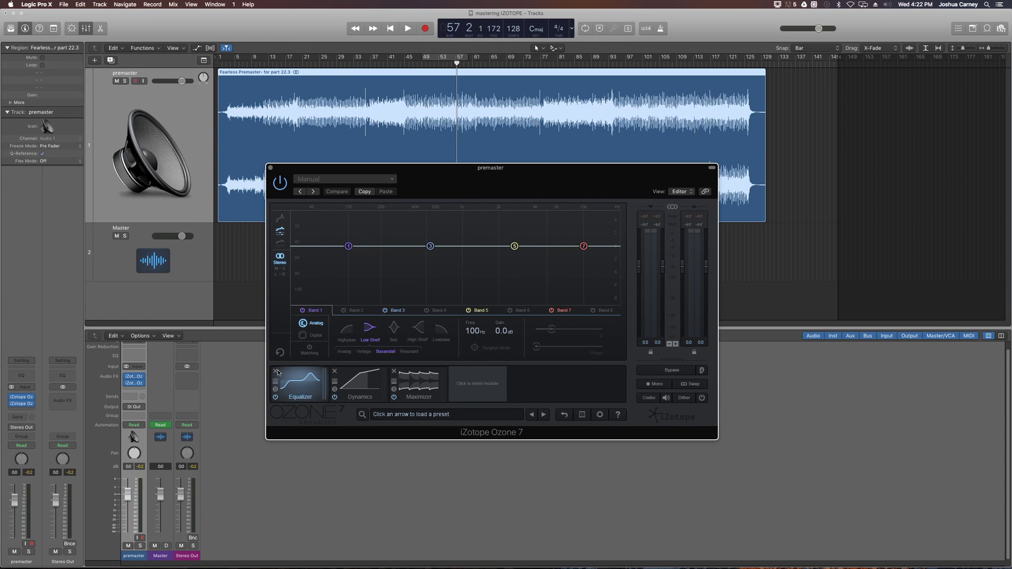
Remove the default Equalizer, Dynamics and Maximizer modules from the second Ozone instance and add a Vintage Limiter.
{"action": "left_click", "coordinate": [275, 371]}
{"action": "left_click", "coordinate": [276, 371]}
{"action": "left_click", "coordinate": [276, 372]}
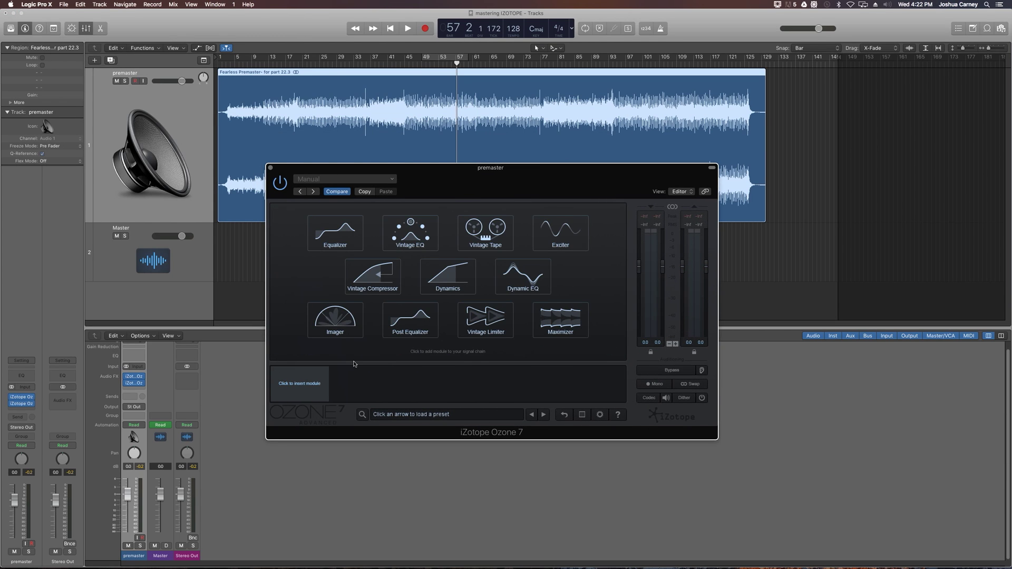
{"action": "left_click", "coordinate": [492, 319]}
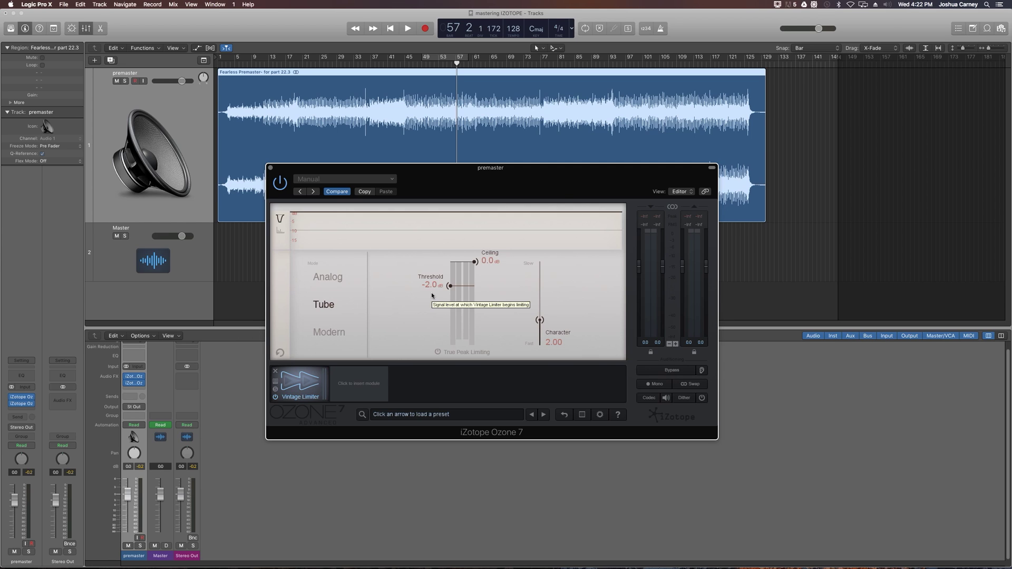
Set the Vintage Limiter to Modern mode with True Peak Limiting on, character 1.60, ceiling -0.3 dB and threshold -0.9 dB.
{"action": "left_click", "coordinate": [328, 333]}
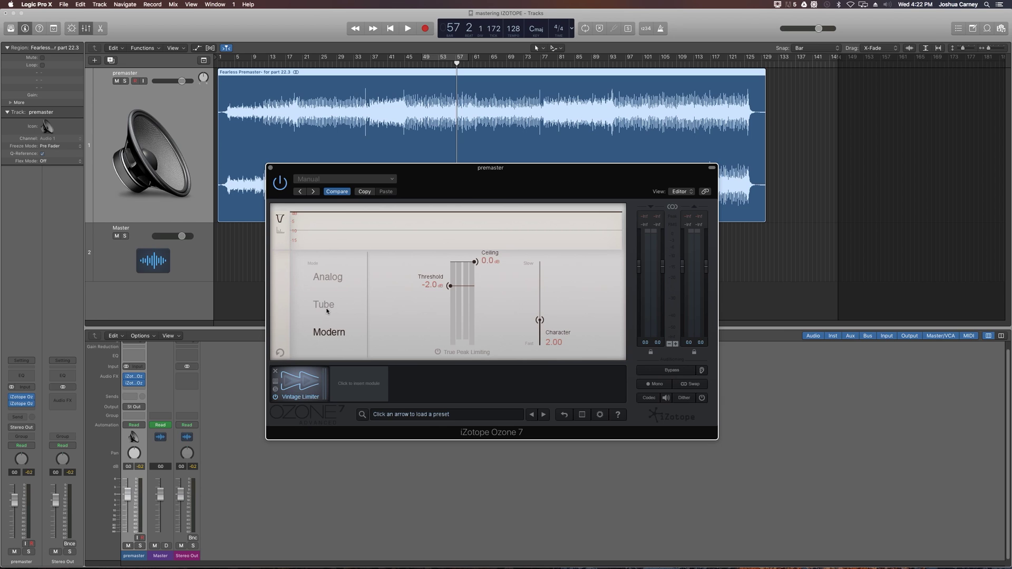
{"action": "left_click", "coordinate": [331, 281]}
{"action": "left_click", "coordinate": [322, 333]}
{"action": "mouse_move", "coordinate": [539, 321]}
{"action": "left_mouse_down"}
{"action": "mouse_move", "coordinate": [545, 258]}
{"action": "mouse_move", "coordinate": [553, 329]}
{"action": "left_mouse_up"}
{"action": "left_click_drag", "start_coordinate": [458, 294], "coordinate": [475, 264]}
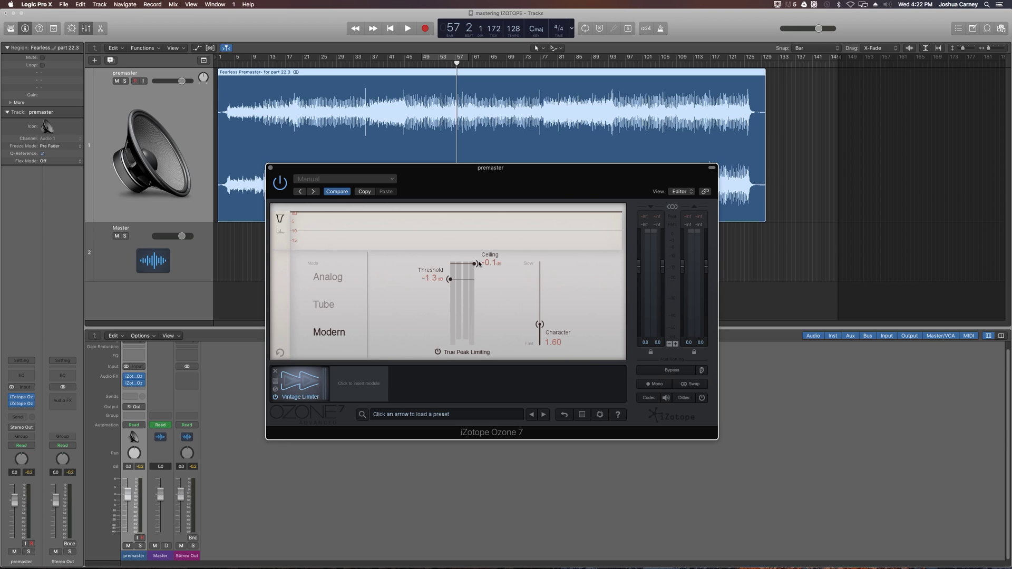
{"action": "left_click_drag", "start_coordinate": [476, 263], "coordinate": [475, 266]}
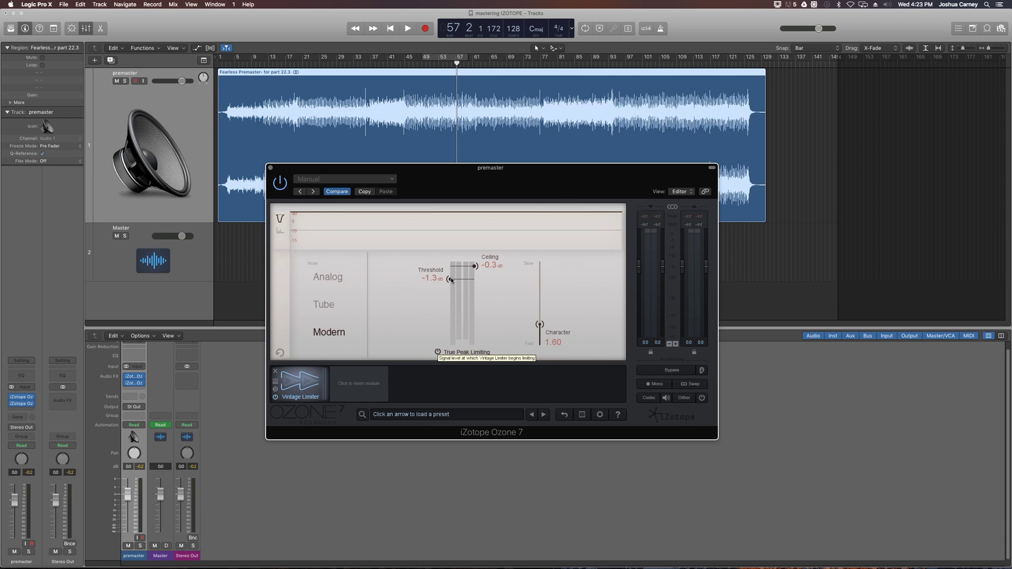
{"action": "left_click_drag", "start_coordinate": [451, 280], "coordinate": [451, 276]}
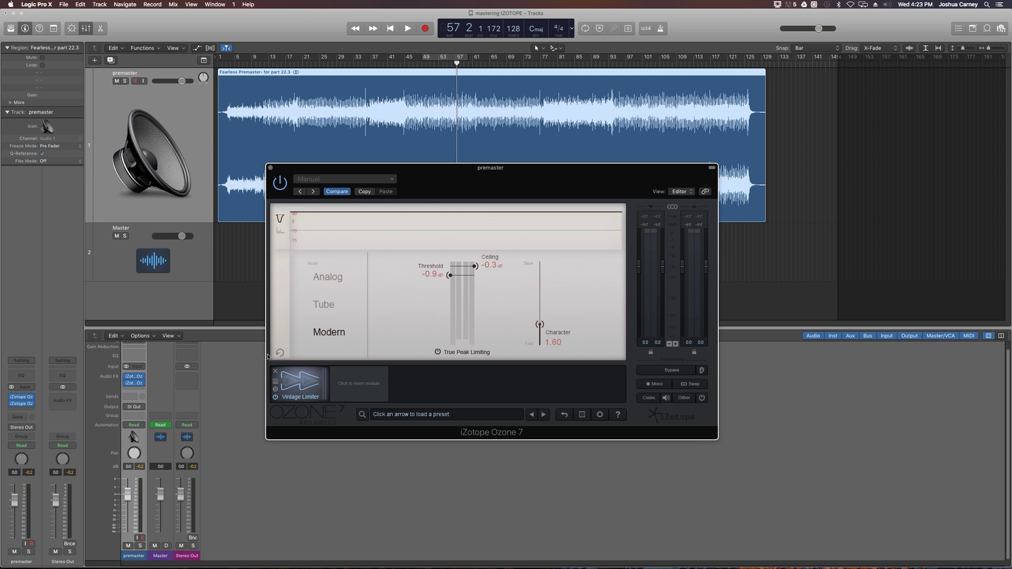
Insert a stereo Loudness Meter on the Stereo Out channel and place its window beside the Ozone window.
{"action": "left_click", "coordinate": [59, 402]}
{"action": "left_click", "coordinate": [22, 372]}
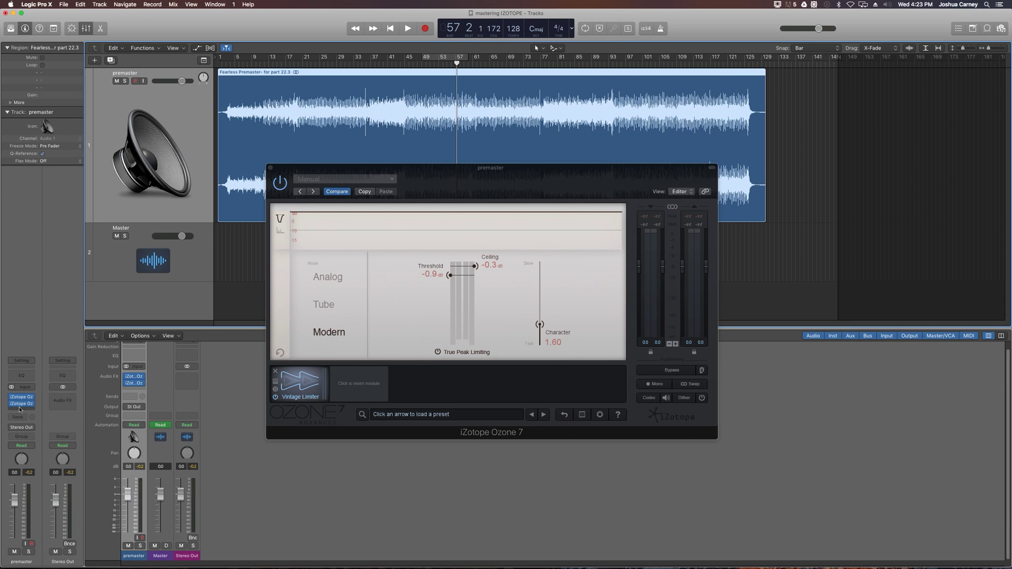
{"action": "left_click", "coordinate": [65, 399]}
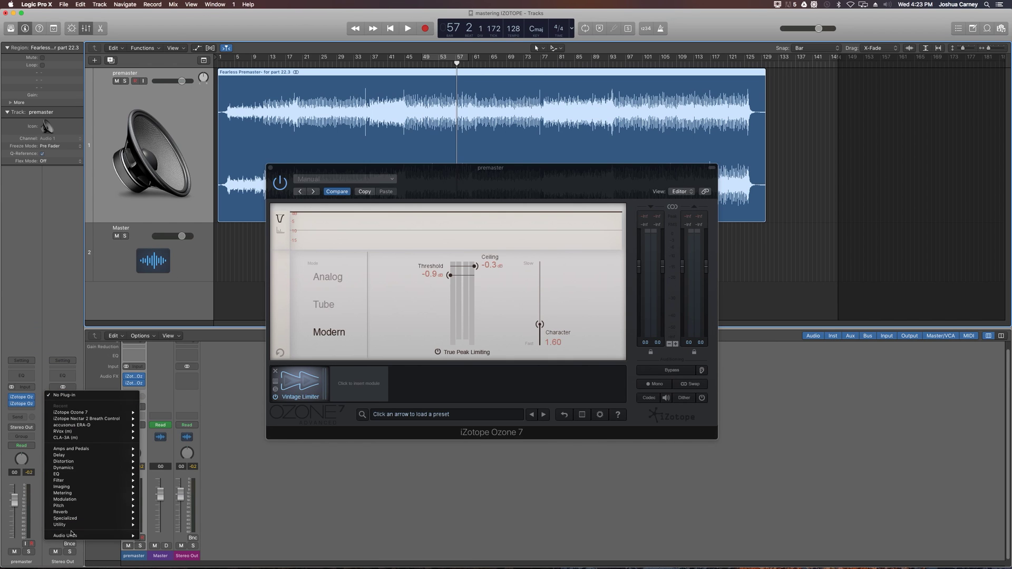
{"action": "mouse_move", "coordinate": [79, 493]}
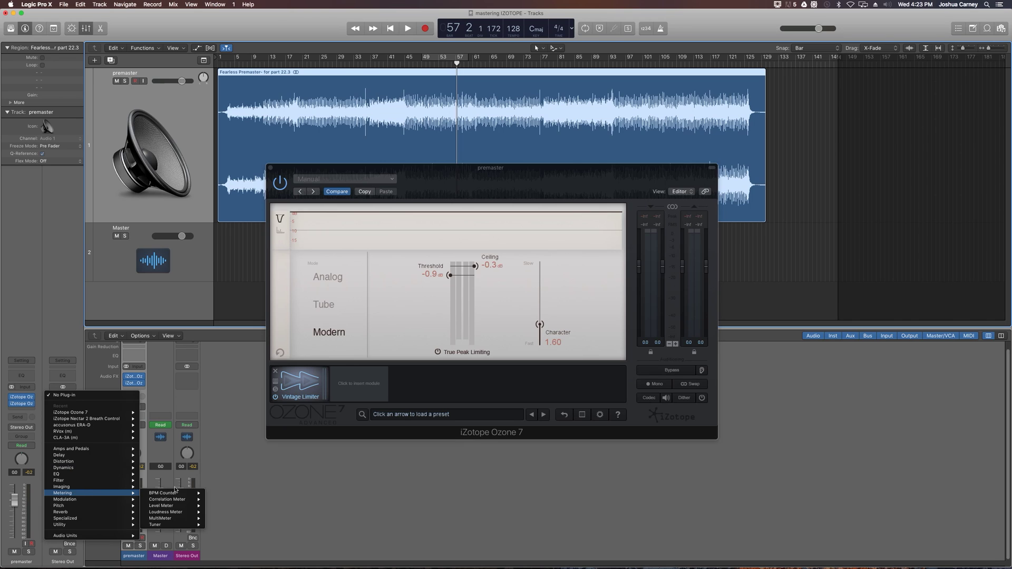
{"action": "mouse_move", "coordinate": [174, 513]}
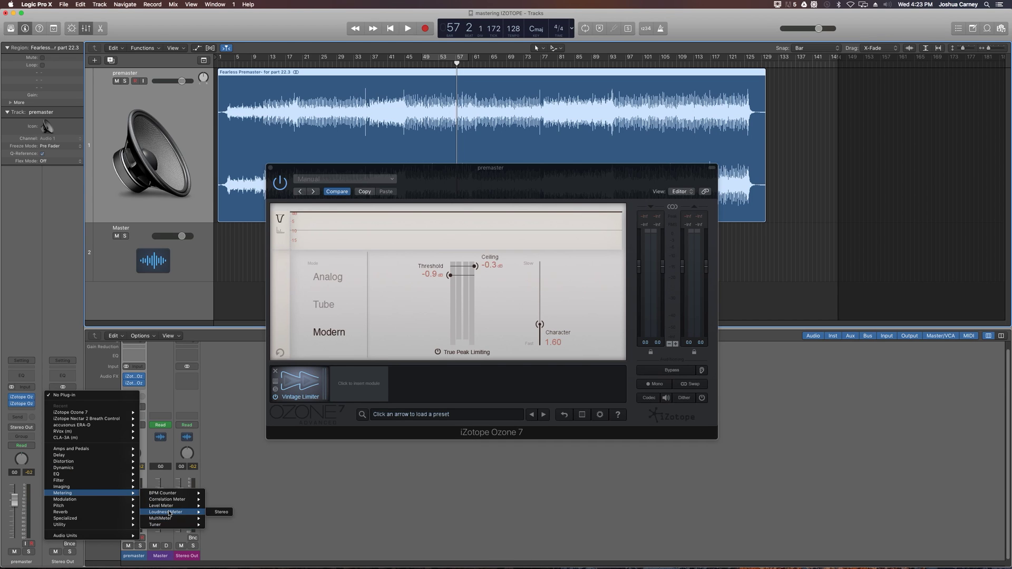
{"action": "left_click", "coordinate": [219, 512]}
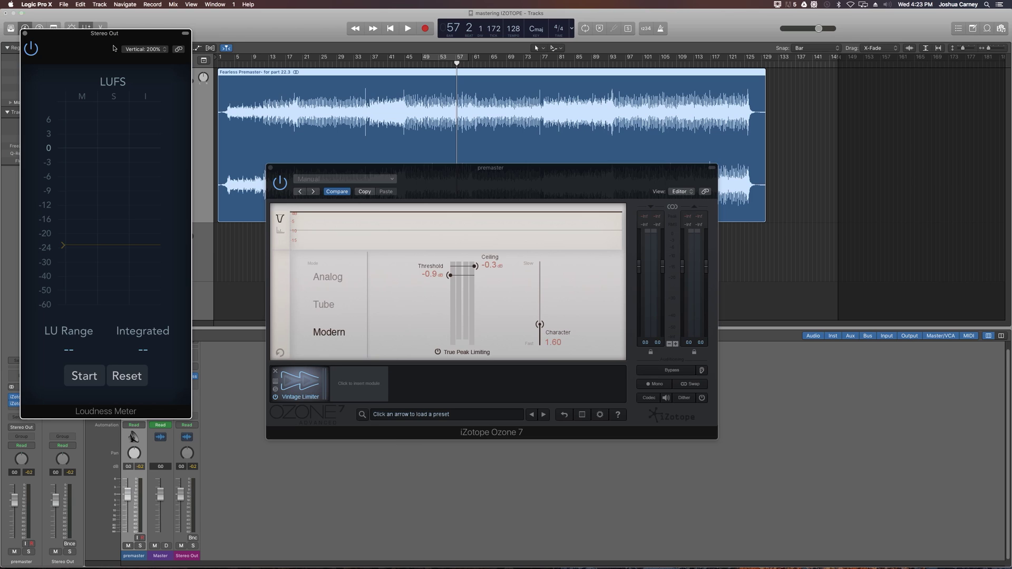
{"action": "left_click_drag", "start_coordinate": [116, 40], "coordinate": [878, 100]}
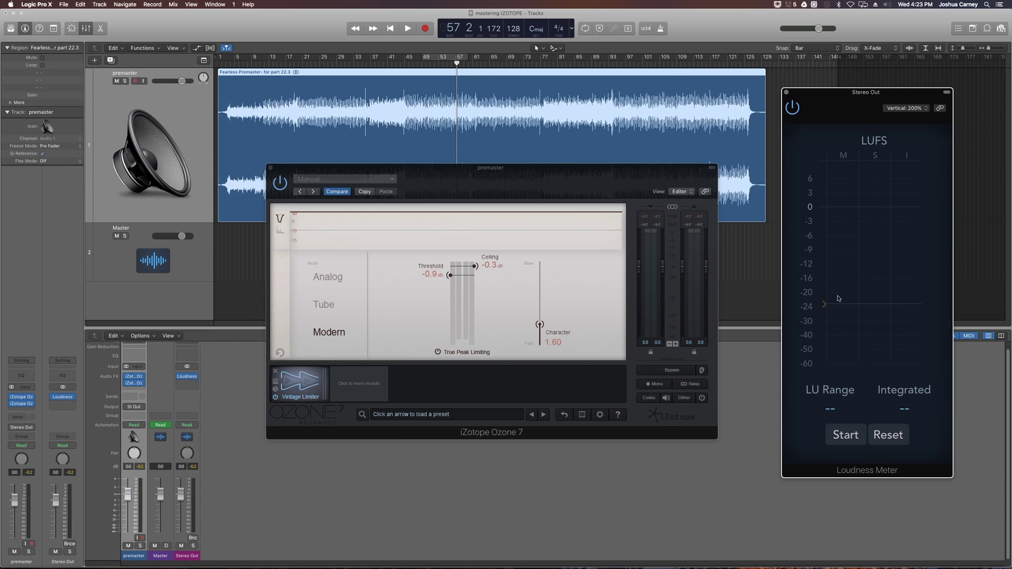
Start the loudness measurement with the target level at about -10 LUFS, and reposition the Ozone window slightly lower.
{"action": "left_click", "coordinate": [845, 435]}
{"action": "left_click_drag", "start_coordinate": [823, 299], "coordinate": [824, 254]}
{"action": "left_click_drag", "start_coordinate": [672, 176], "coordinate": [655, 197]}
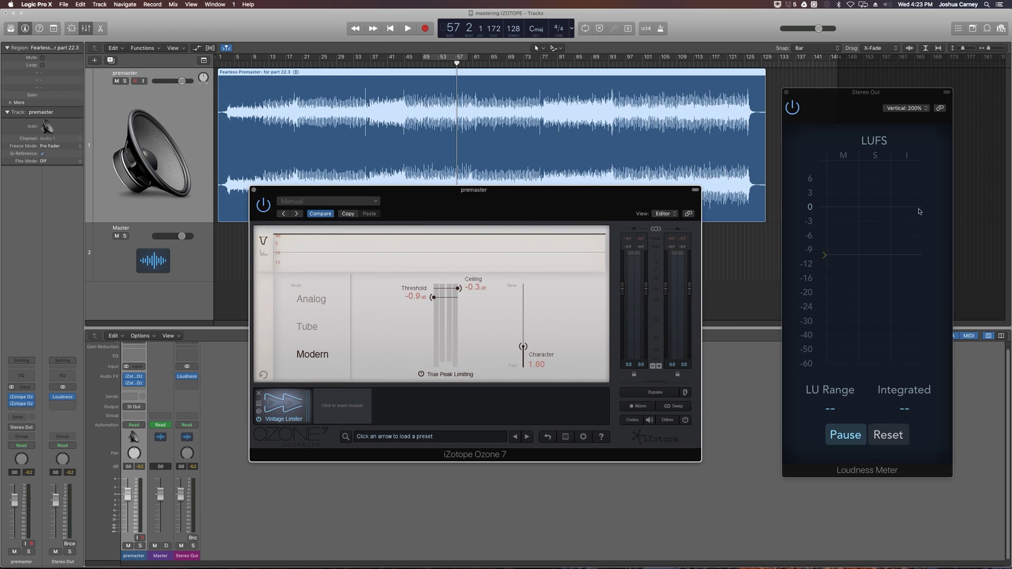
{"action": "left_click_drag", "start_coordinate": [582, 193], "coordinate": [598, 184]}
Lower the Vintage Limiter's threshold to -4.7 dB while playing the track.
{"action": "key", "text": "space"}
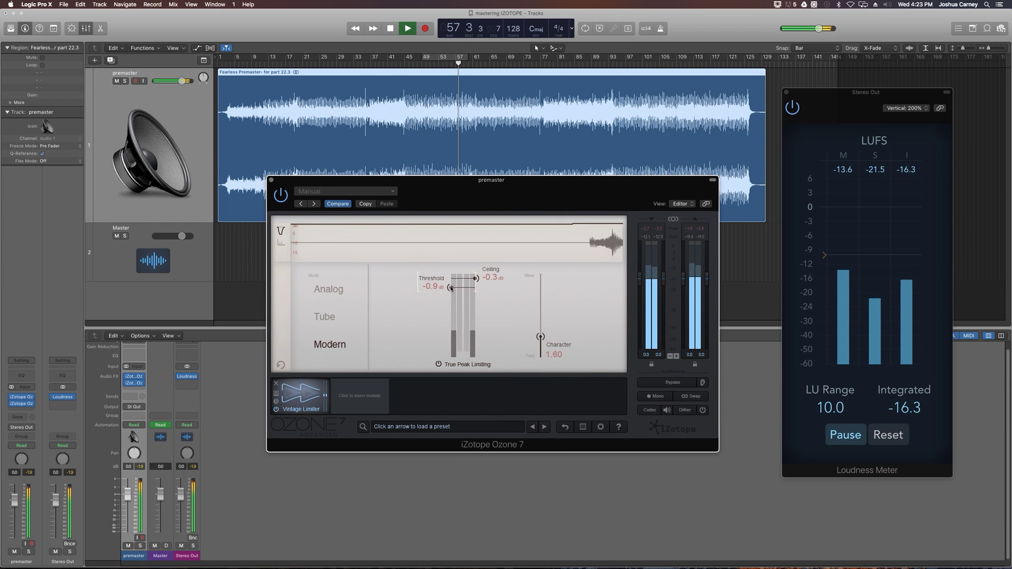
{"action": "left_click_drag", "start_coordinate": [448, 289], "coordinate": [451, 316]}
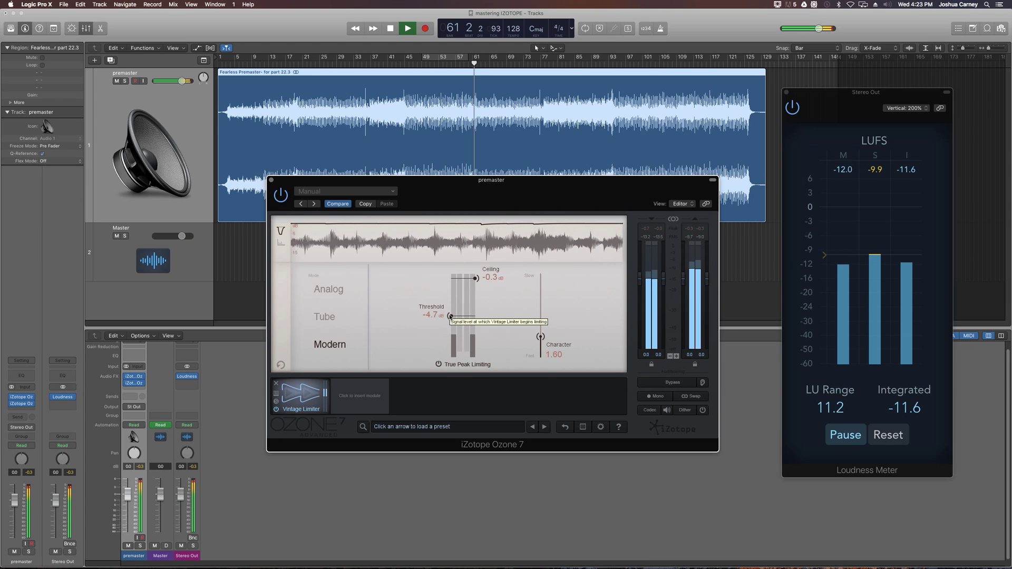
{"action": "key", "text": "space"}
Reset the loudness meter and compare the limiter's Modern, Tube and Analog modes while playing from bar 37.
{"action": "left_click", "coordinate": [372, 64]}
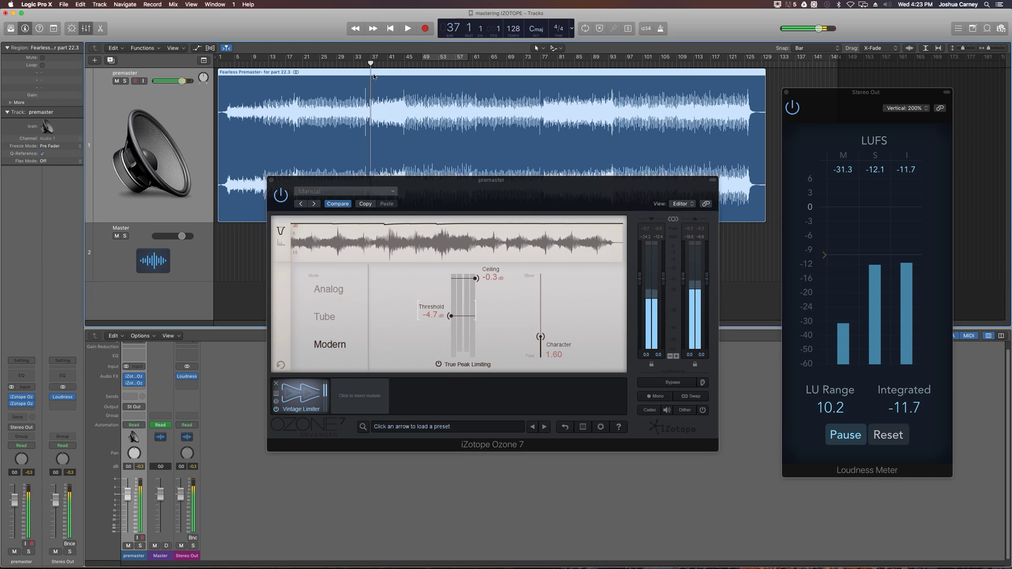
{"action": "left_click", "coordinate": [886, 435]}
{"action": "key", "text": "space"}
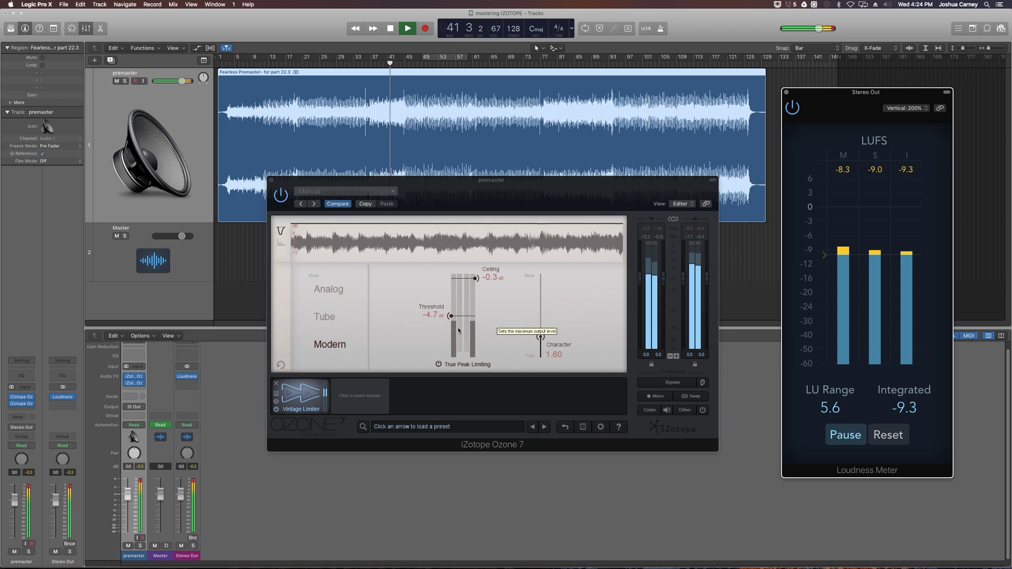
{"action": "left_click", "coordinate": [323, 317]}
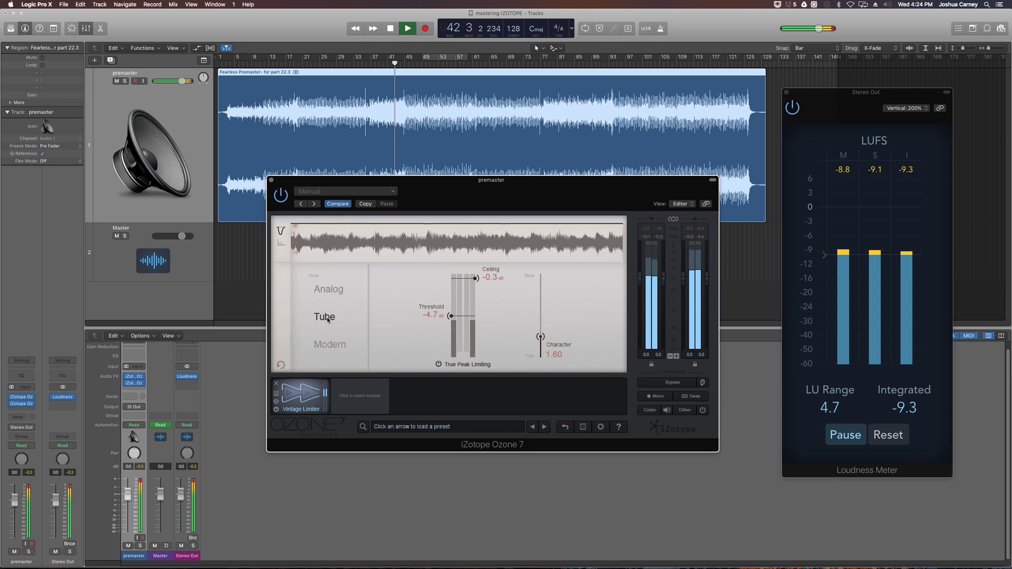
{"action": "left_click", "coordinate": [330, 290]}
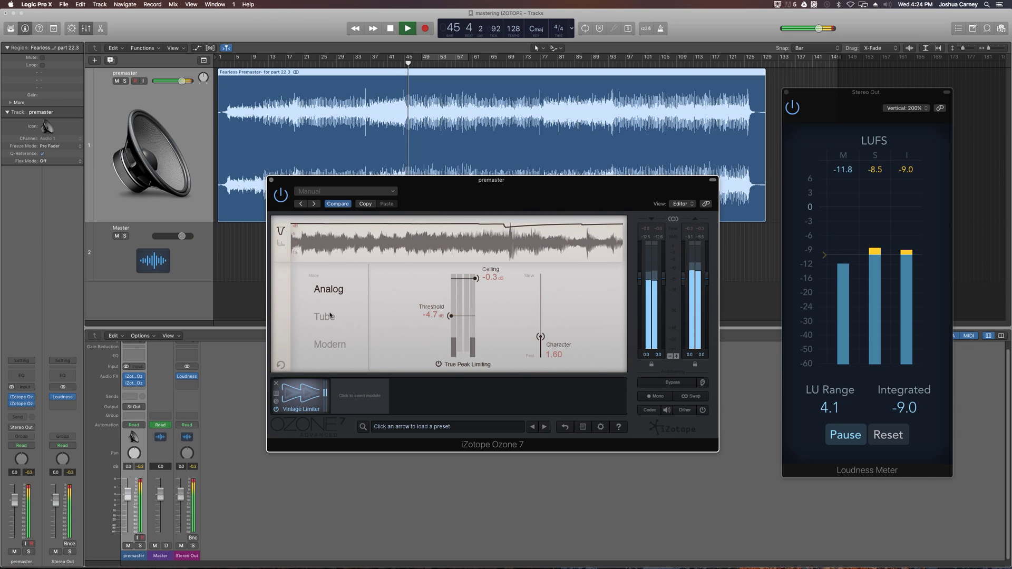
{"action": "left_click", "coordinate": [330, 316]}
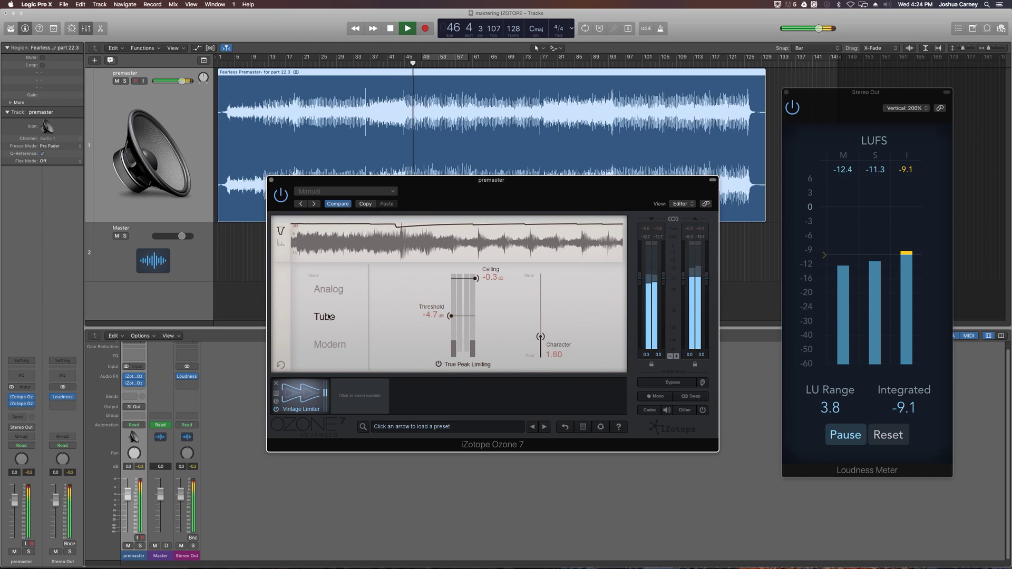
{"action": "left_click", "coordinate": [329, 344]}
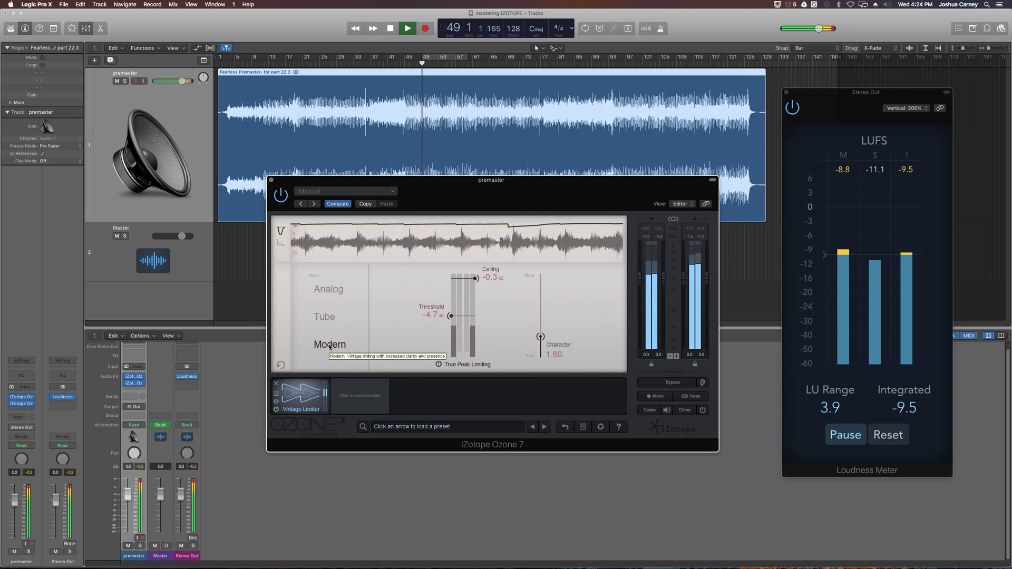
{"action": "key", "text": "space"}
Review the limiter's Analog and Tube modes with playback stopped, then settle on Modern with the threshold at -4.3 dB.
{"action": "left_click", "coordinate": [335, 292]}
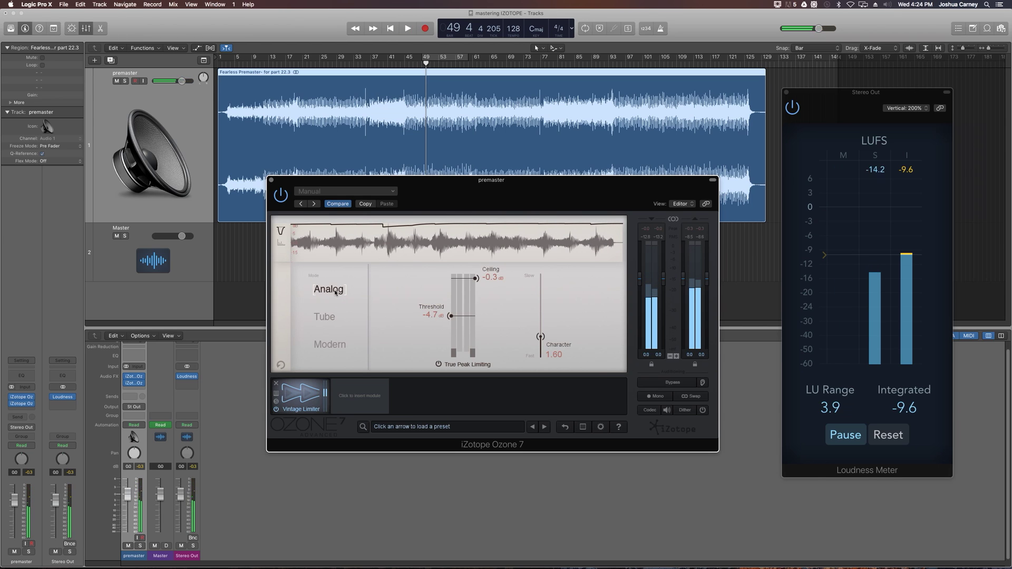
{"action": "left_click", "coordinate": [328, 317]}
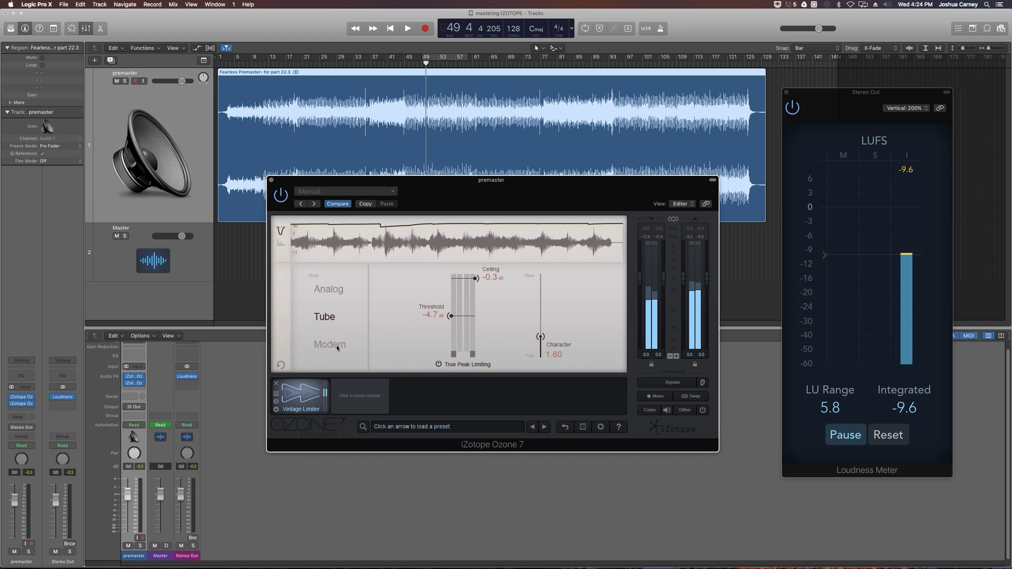
{"action": "left_click", "coordinate": [330, 291]}
{"action": "left_click", "coordinate": [331, 346]}
Toggle Ozone's Mono and channel Swap auditioning options on and back off.
{"action": "left_click", "coordinate": [657, 396]}
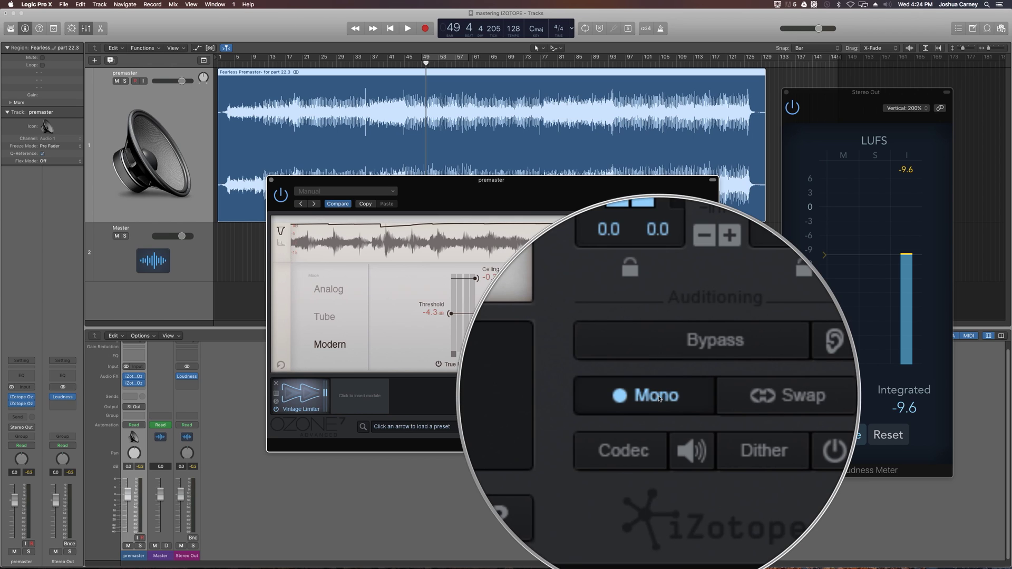
{"action": "left_click", "coordinate": [659, 399]}
{"action": "left_click", "coordinate": [659, 399]}
{"action": "left_click", "coordinate": [659, 399]}
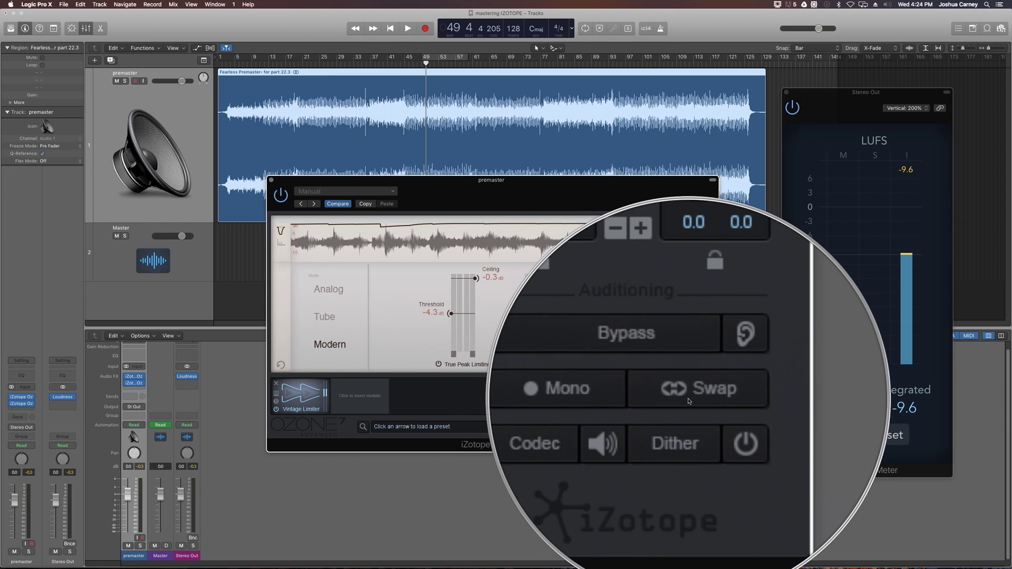
{"action": "left_click", "coordinate": [688, 401]}
{"action": "left_click", "coordinate": [688, 401]}
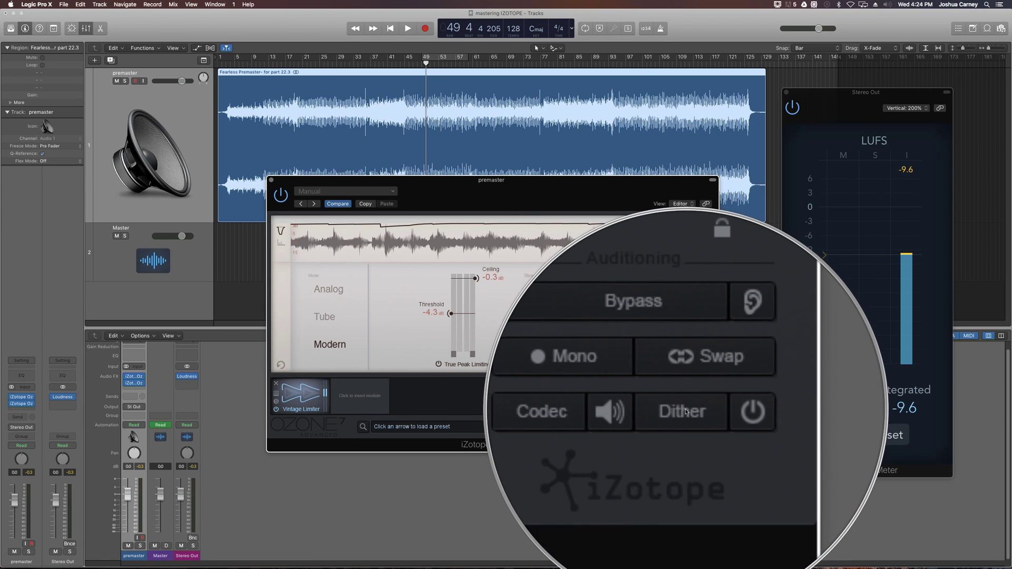
Open and enable the MBIT+ Dither, trying a bit depth of 24 before choosing 16 (CD).
{"action": "left_click", "coordinate": [685, 410]}
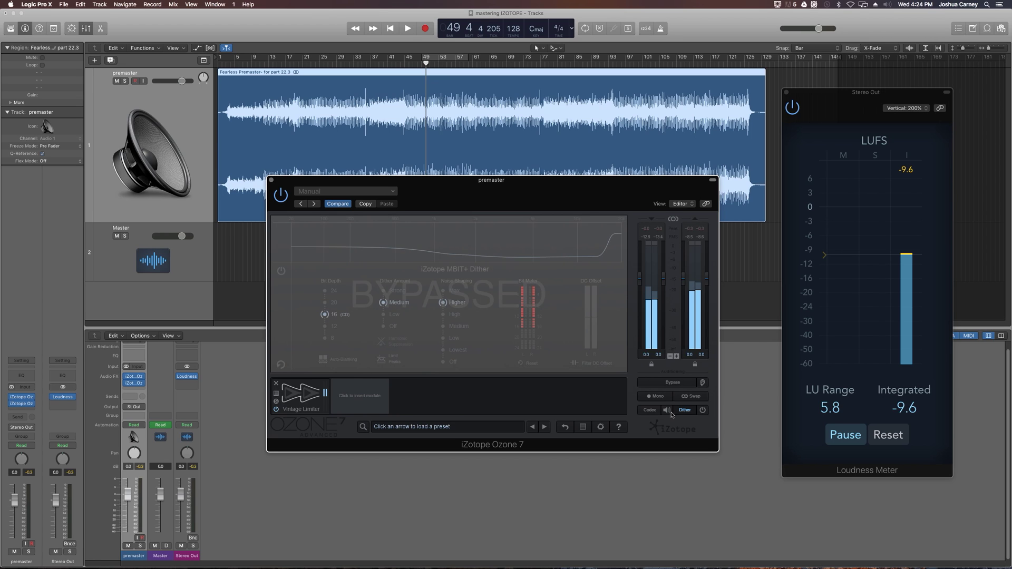
{"action": "left_click", "coordinate": [698, 411]}
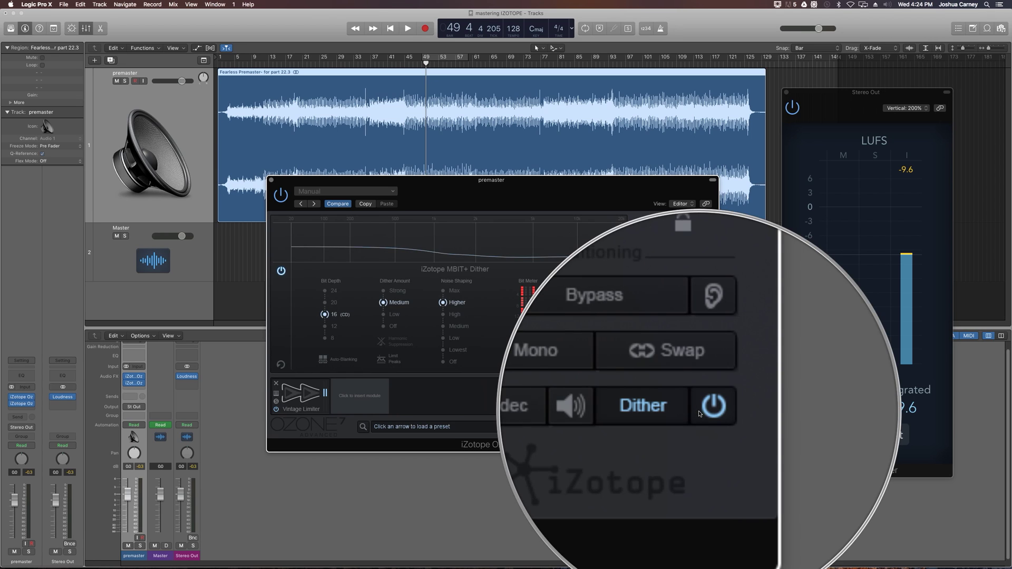
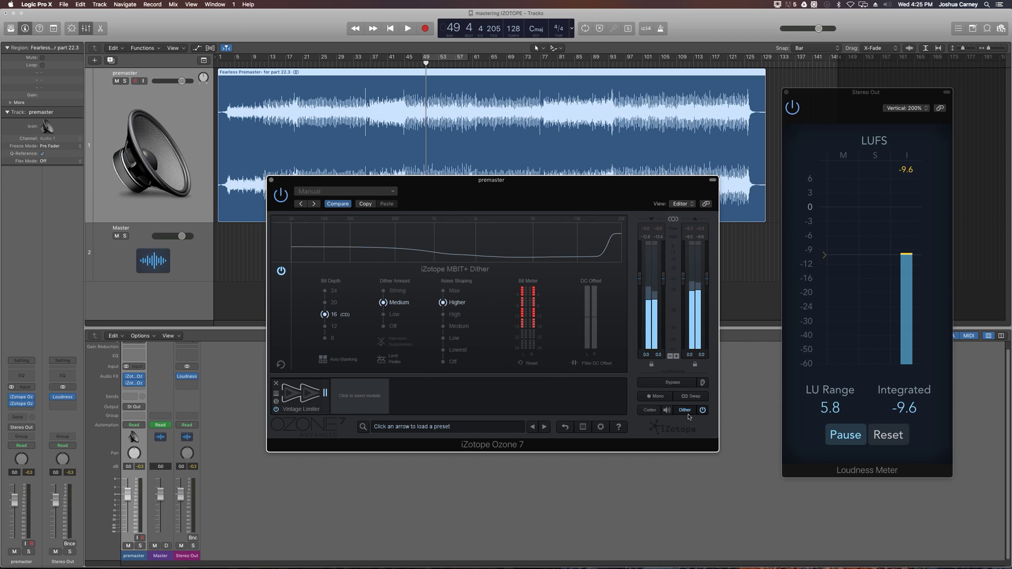
{"action": "left_click", "coordinate": [325, 291]}
{"action": "left_click", "coordinate": [326, 315]}
Try different dither amounts and noise shaping levels, ending with a Strong amount and Max shaping.
{"action": "left_click", "coordinate": [383, 290]}
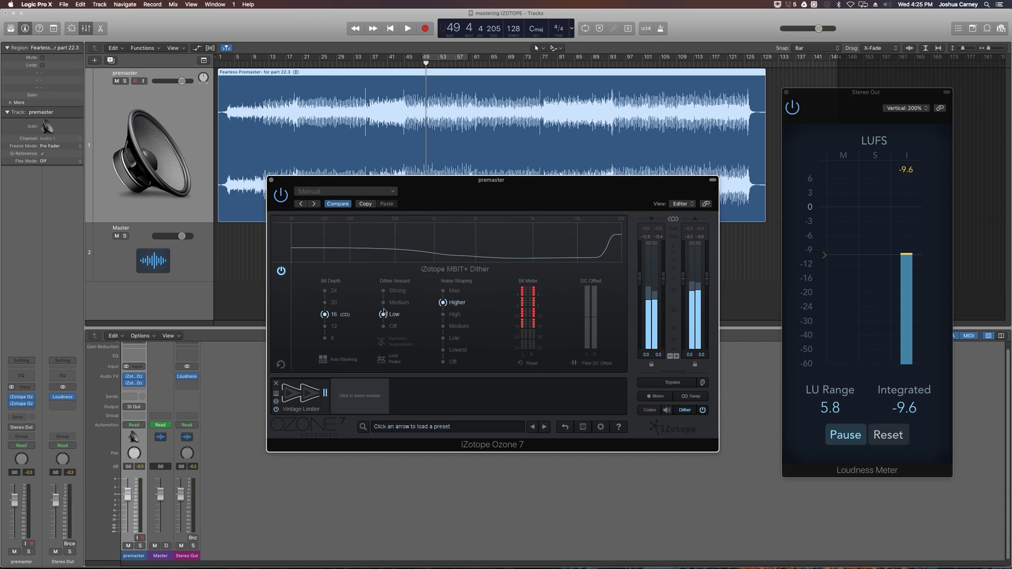
{"action": "left_click", "coordinate": [383, 303]}
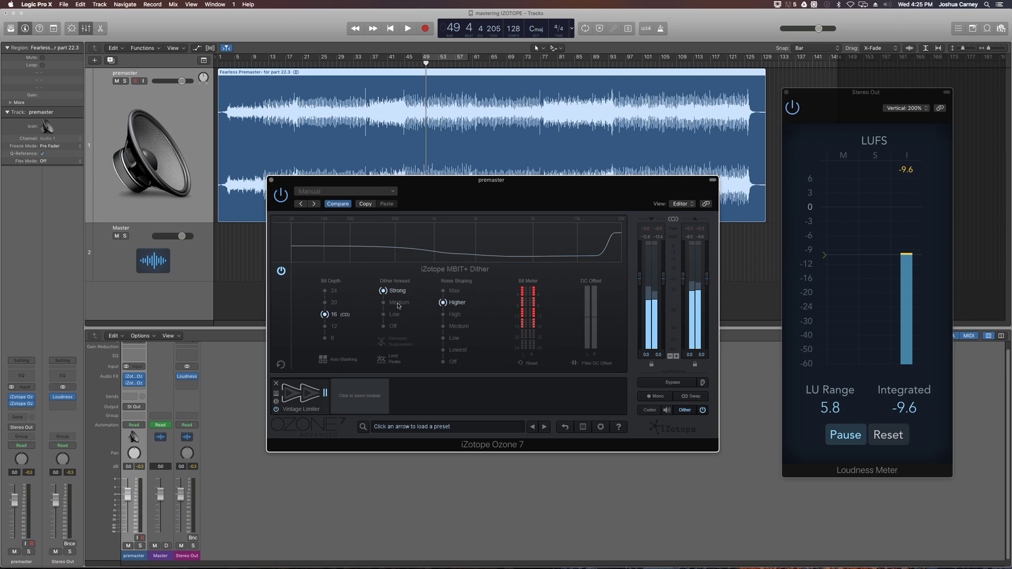
{"action": "left_click", "coordinate": [396, 315]}
{"action": "left_click", "coordinate": [397, 291]}
{"action": "left_click", "coordinate": [396, 315]}
{"action": "left_click", "coordinate": [456, 351]}
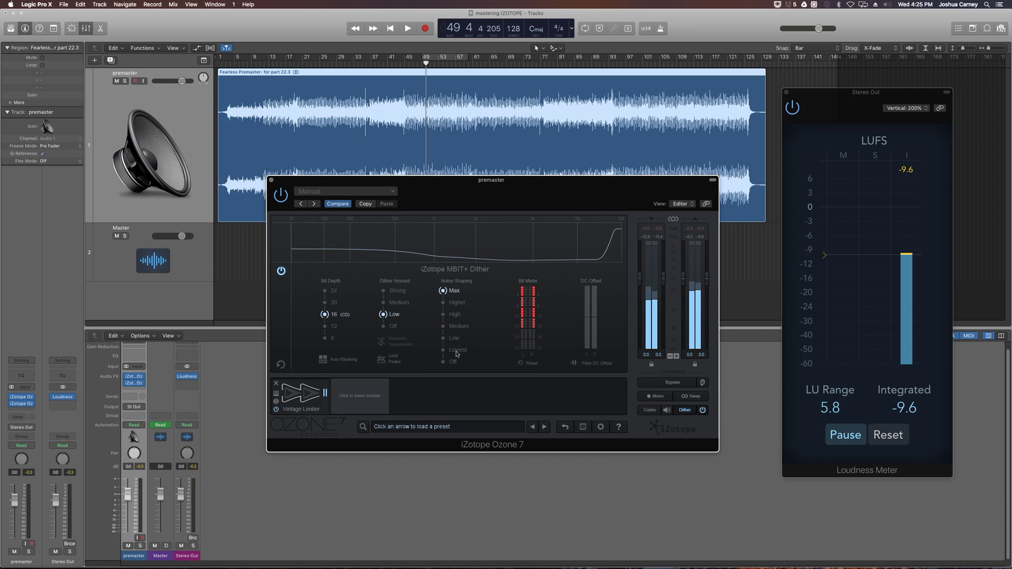
{"action": "left_click", "coordinate": [454, 290]}
{"action": "left_click", "coordinate": [396, 291]}
Play the track with the dither amount set to Low, and compare Lowest noise shaping before choosing Max.
{"action": "key", "text": "space"}
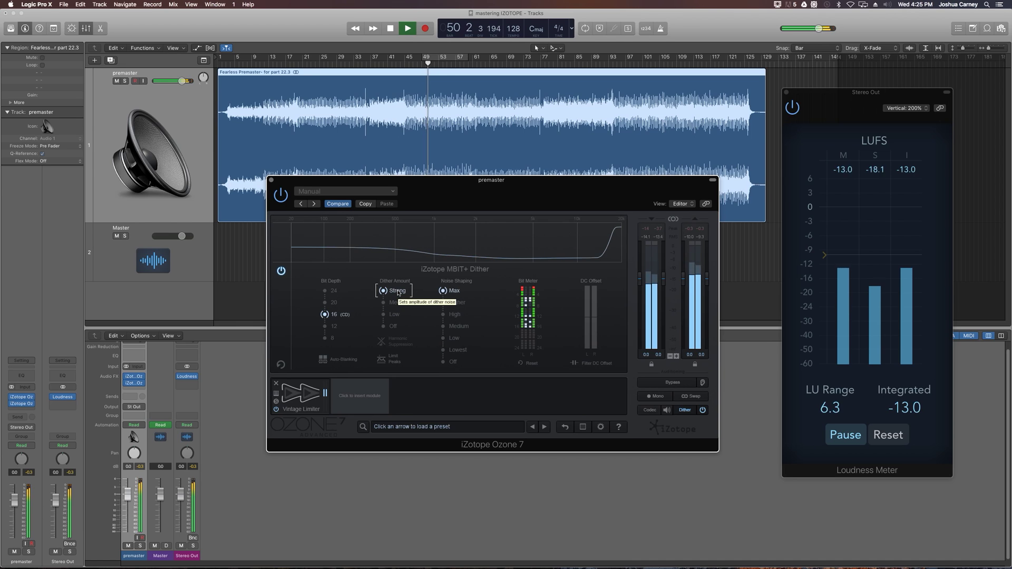
{"action": "left_click", "coordinate": [394, 314]}
{"action": "left_click", "coordinate": [458, 350]}
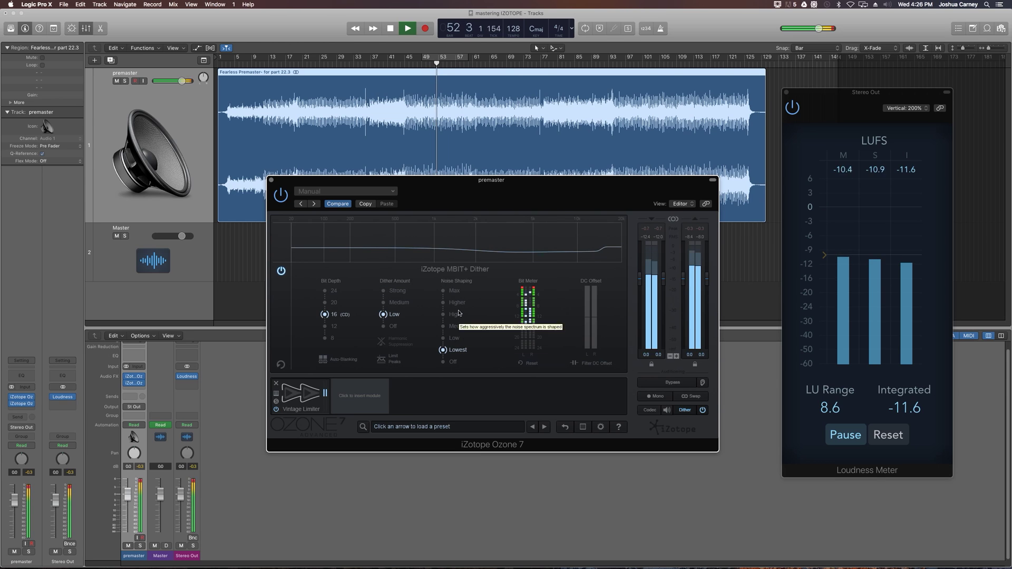
{"action": "left_click", "coordinate": [454, 291]}
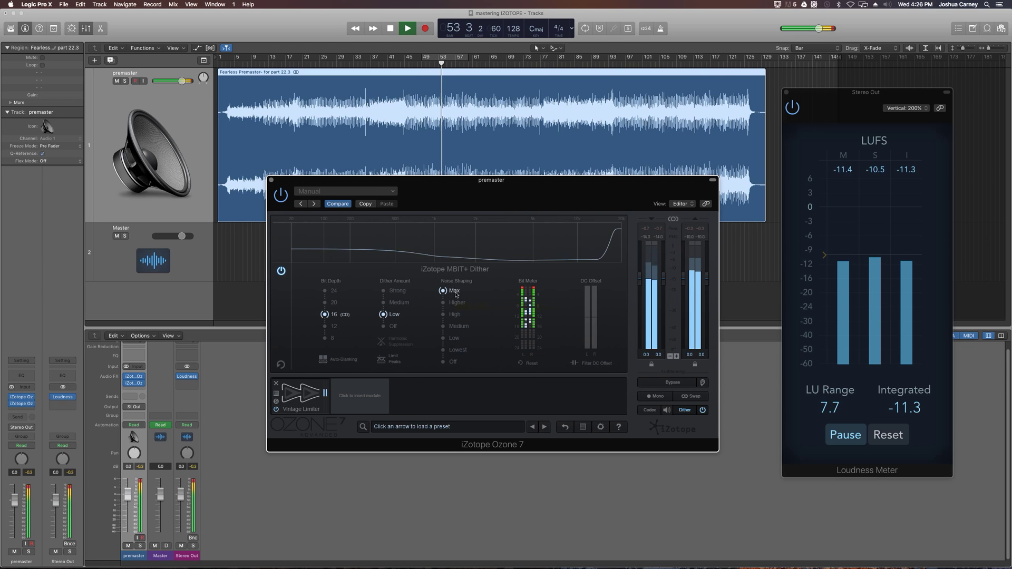
Compare Strong, Low and Off dither amounts with Max, Lowest and Off noise shaping during playback, ending on Strong and Max.
{"action": "left_click", "coordinate": [405, 292]}
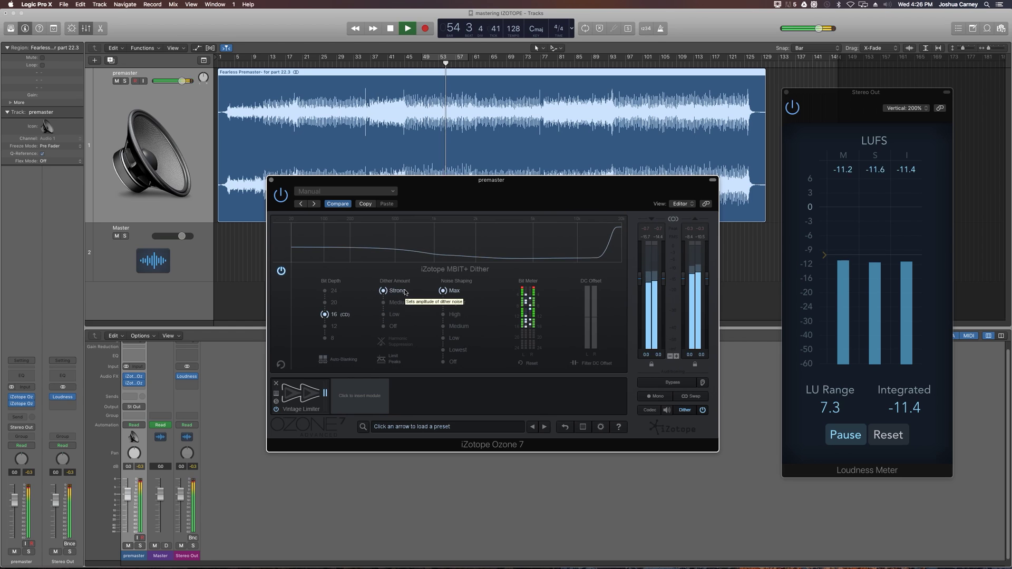
{"action": "left_click", "coordinate": [392, 315]}
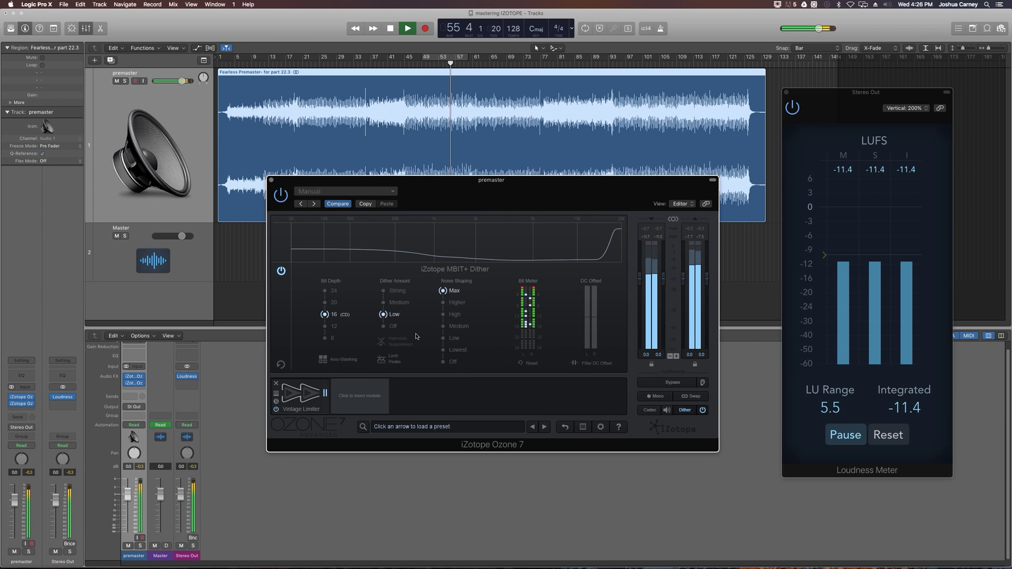
{"action": "left_click", "coordinate": [452, 350]}
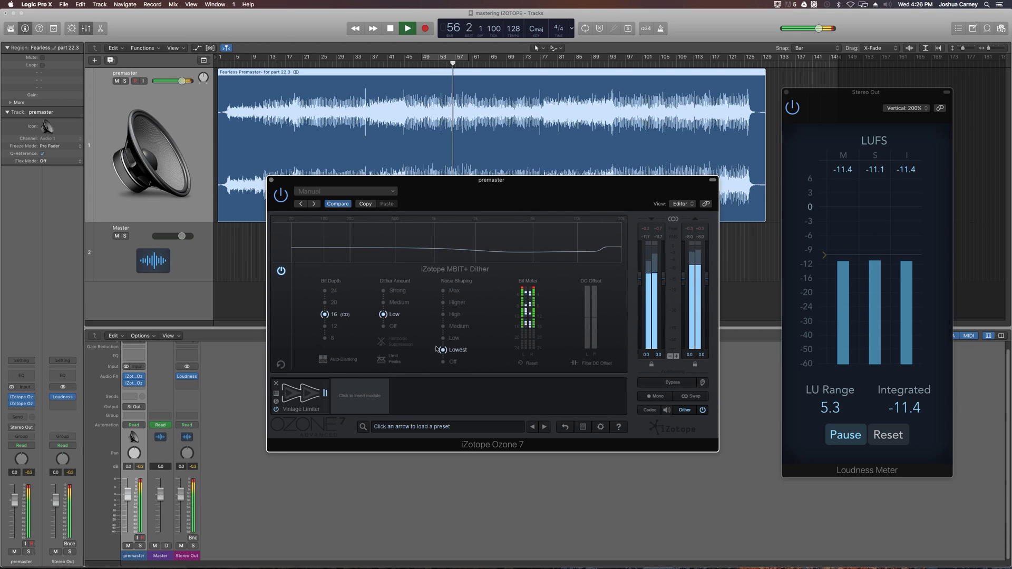
{"action": "left_click", "coordinate": [393, 326]}
{"action": "left_click", "coordinate": [453, 362]}
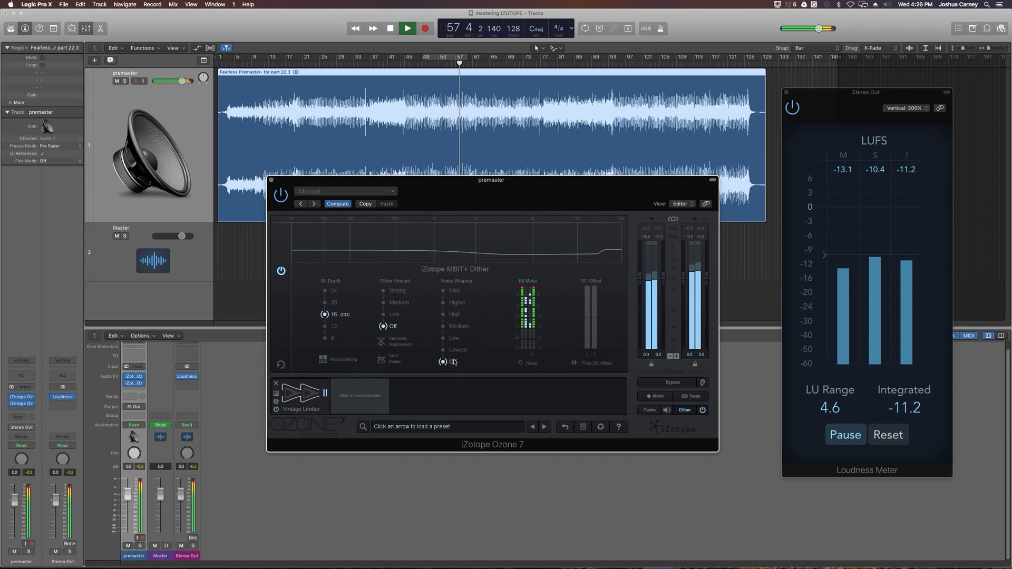
{"action": "left_click", "coordinate": [443, 290]}
{"action": "left_click", "coordinate": [402, 290]}
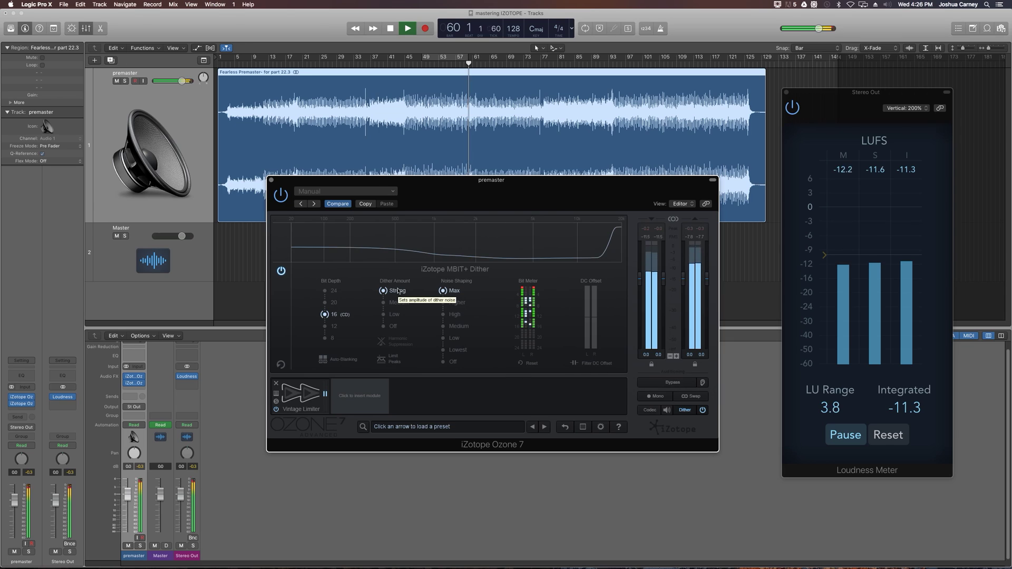
{"action": "key", "text": "space"}
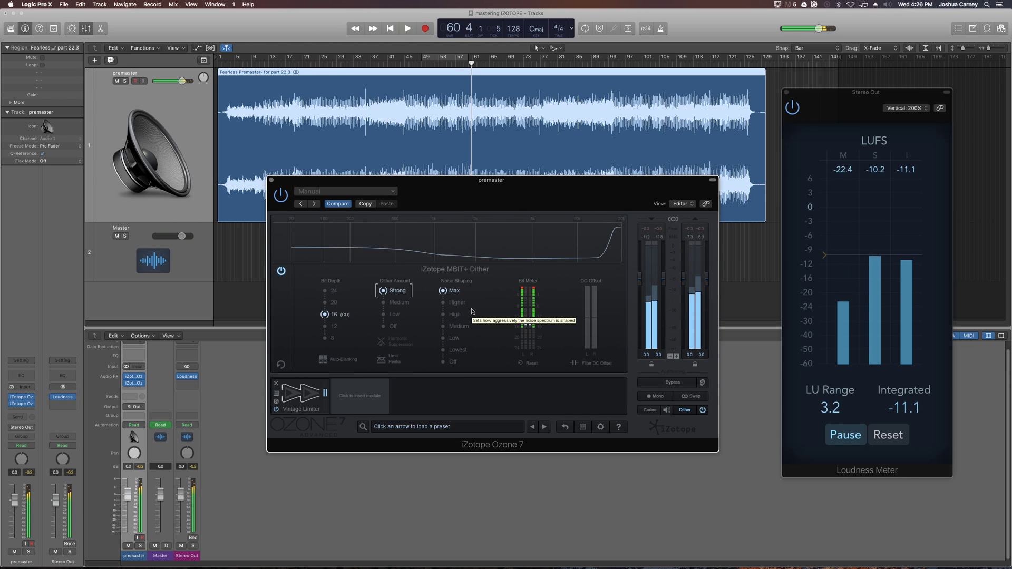
Set both the noise shaping and the dither amount of the MBIT+ Dither to Medium.
{"action": "left_click", "coordinate": [456, 327]}
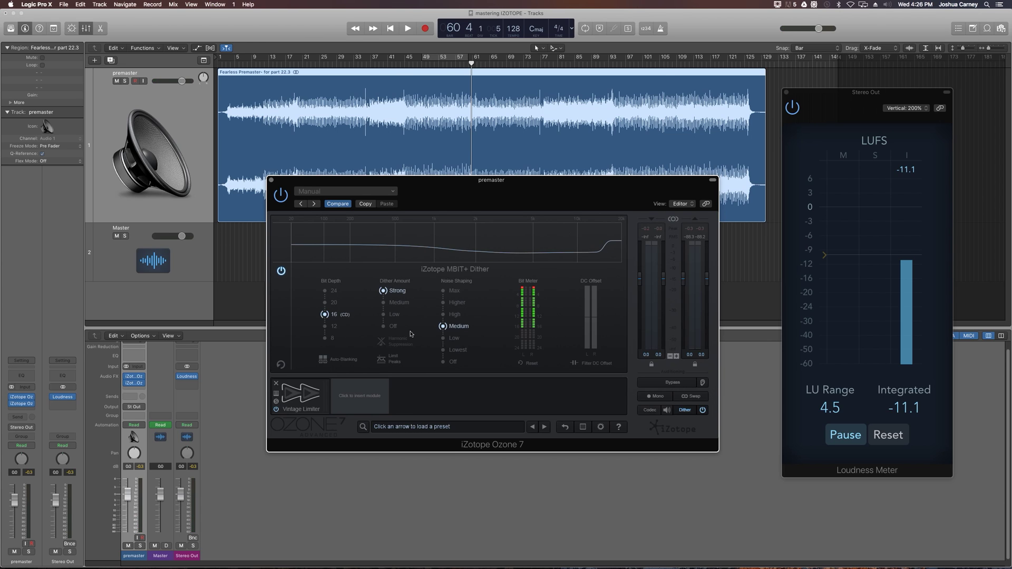
{"action": "left_click", "coordinate": [395, 302]}
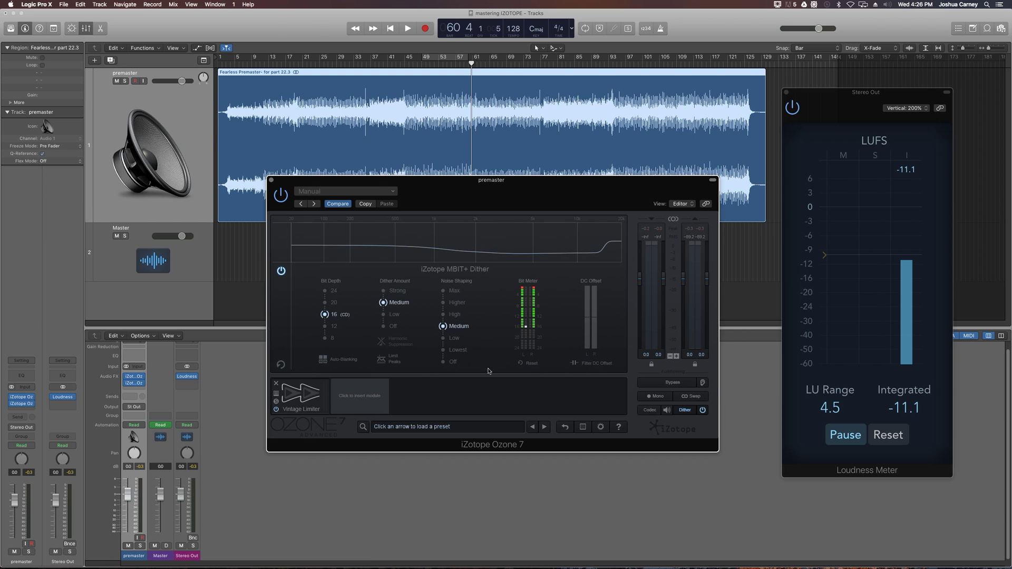
{"action": "left_click", "coordinate": [594, 365]}
Open Ozone's Codec Preview and switch between the MP3 and AAC formats, ending on AAC.
{"action": "left_click", "coordinate": [651, 412]}
{"action": "left_click", "coordinate": [665, 411]}
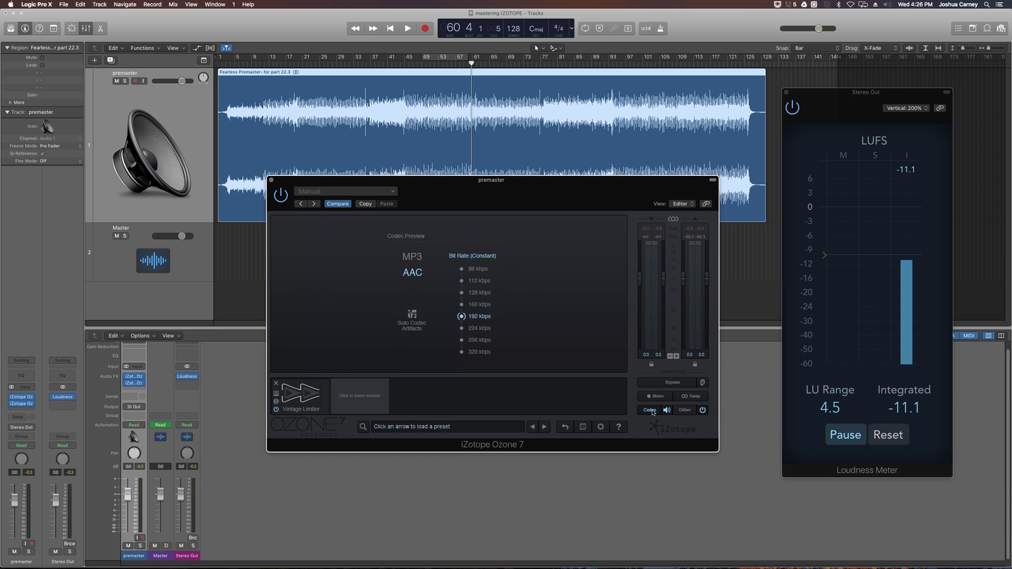
{"action": "left_click", "coordinate": [652, 411]}
{"action": "left_click", "coordinate": [652, 411]}
{"action": "left_click", "coordinate": [414, 259]}
{"action": "left_click", "coordinate": [411, 270]}
{"action": "left_click", "coordinate": [414, 258]}
{"action": "left_click", "coordinate": [416, 272]}
{"action": "left_click", "coordinate": [412, 257]}
{"action": "left_click", "coordinate": [412, 273]}
Try codec bit rates of 256 and 320 kbps for AAC before choosing 224 kbps.
{"action": "left_click", "coordinate": [477, 341]}
{"action": "left_click", "coordinate": [476, 352]}
{"action": "left_click", "coordinate": [477, 340]}
{"action": "left_click", "coordinate": [478, 329]}
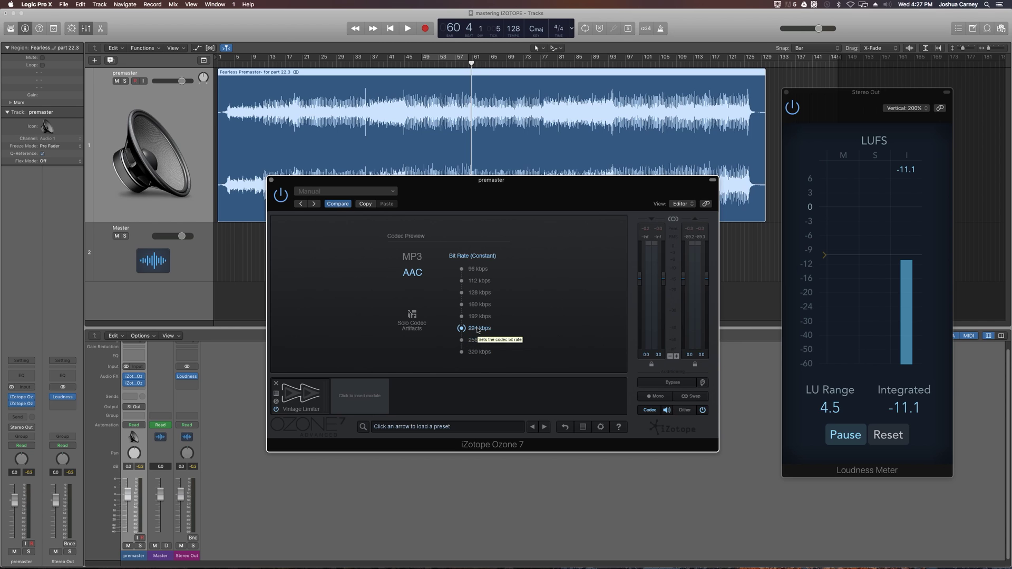
Switch the codec preview to MP3 and try a bit rate of 160 kbps before choosing 192 kbps.
{"action": "left_click", "coordinate": [416, 260]}
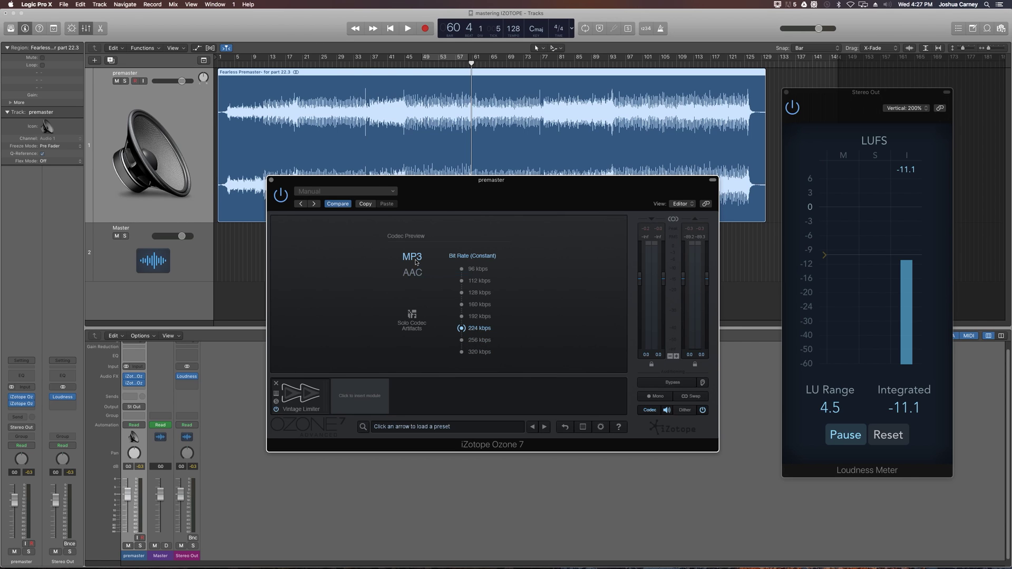
{"action": "left_click", "coordinate": [480, 316]}
{"action": "left_click", "coordinate": [477, 304]}
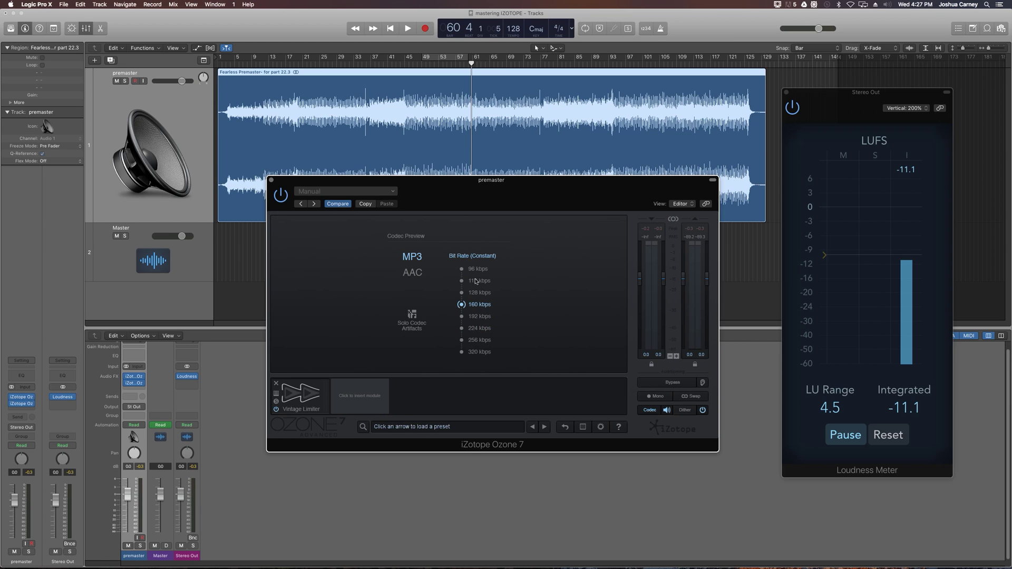
{"action": "left_click", "coordinate": [474, 317]}
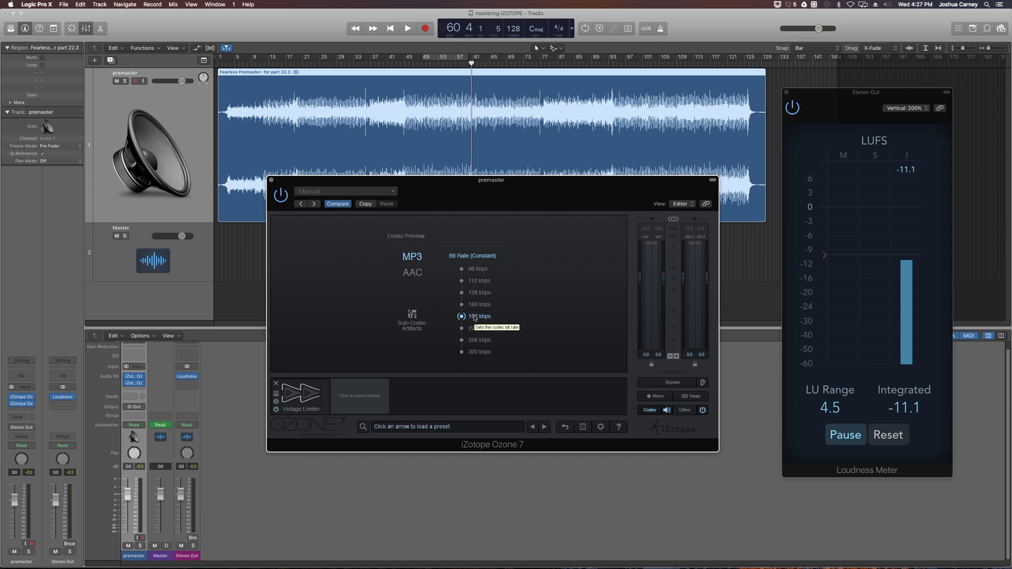
Toggle Solo Codec Artifacts on and back off in the MP3 preview.
{"action": "left_click", "coordinate": [411, 314]}
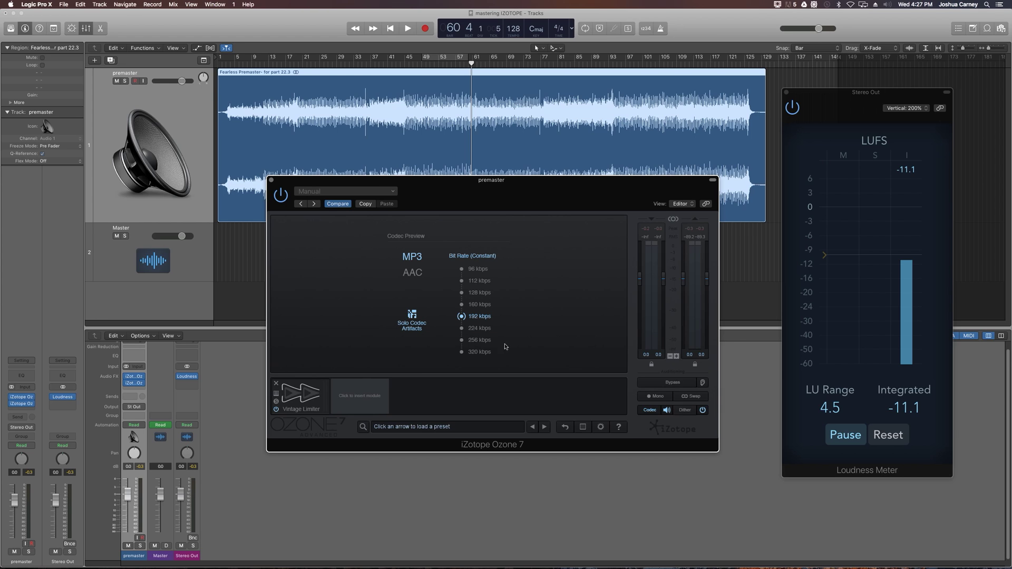
{"action": "left_click", "coordinate": [412, 316]}
{"action": "left_click", "coordinate": [412, 316]}
{"action": "left_click", "coordinate": [412, 316]}
Play the track in the 96 kbps MP3 preview, briefly solo its artifacts, and compare it with 320 kbps.
{"action": "left_click", "coordinate": [480, 270]}
{"action": "key", "text": "space"}
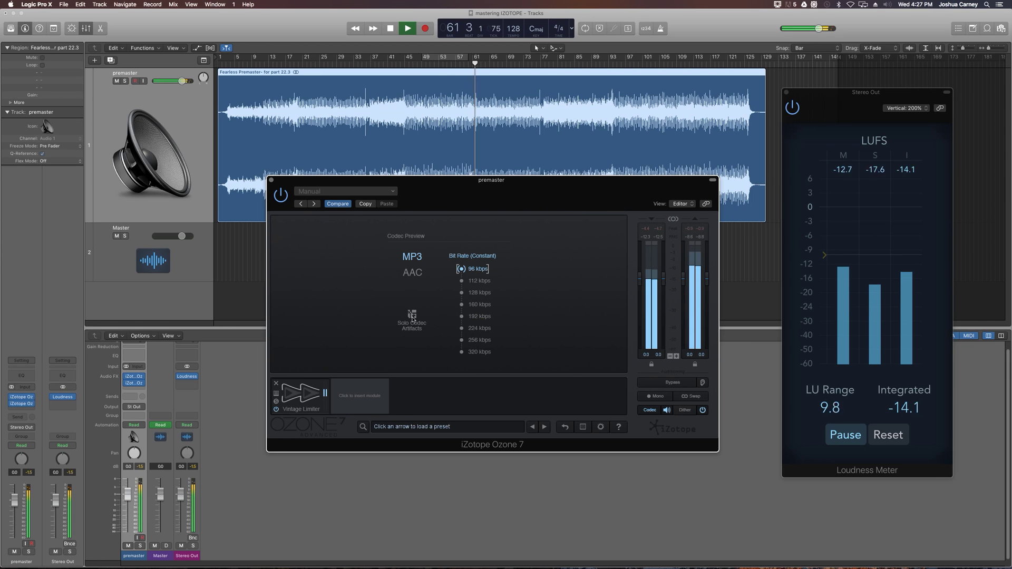
{"action": "left_click", "coordinate": [412, 315]}
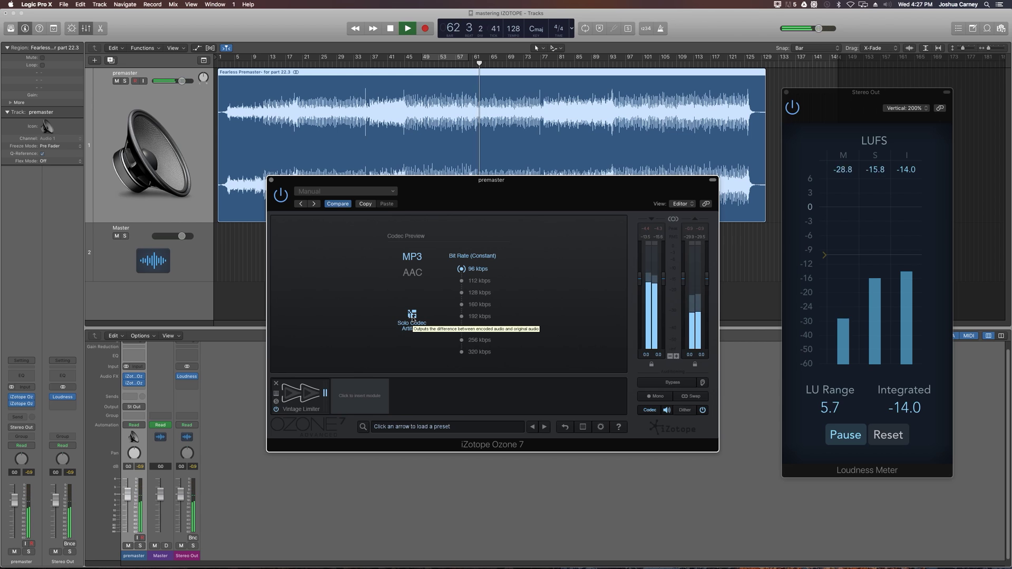
{"action": "left_click", "coordinate": [412, 314]}
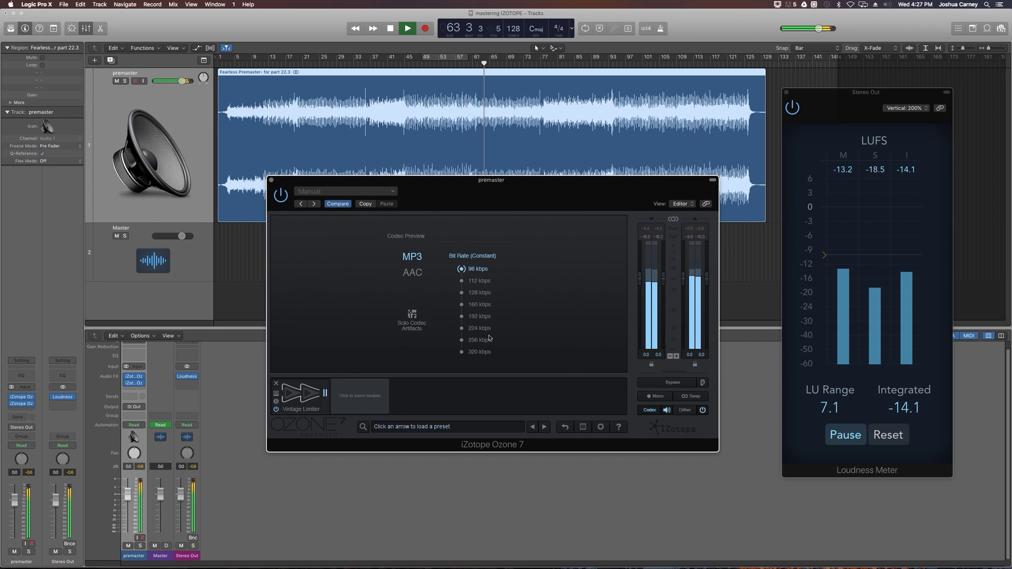
{"action": "left_click", "coordinate": [484, 352]}
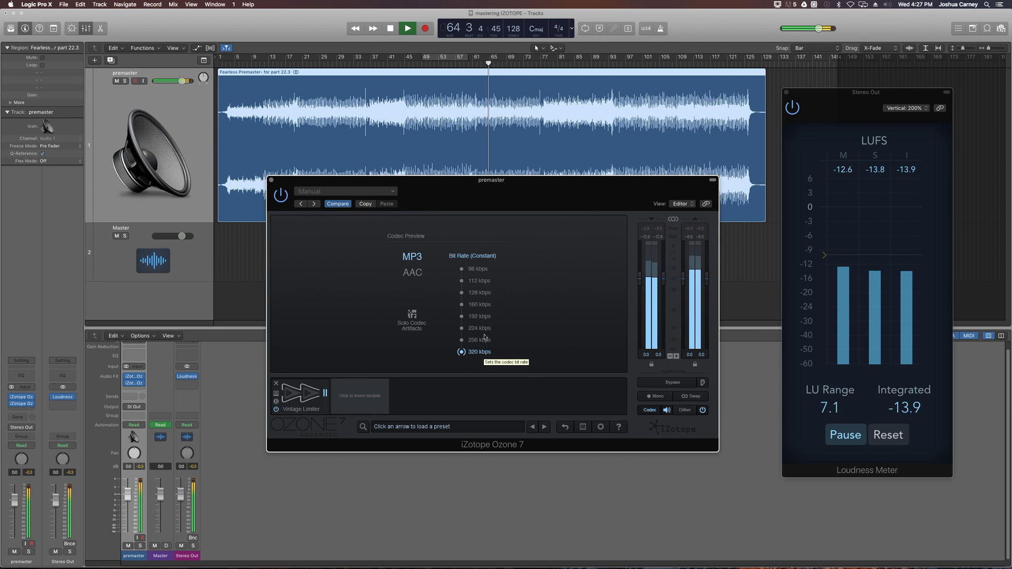
{"action": "left_click", "coordinate": [480, 271]}
{"action": "key", "text": "space"}
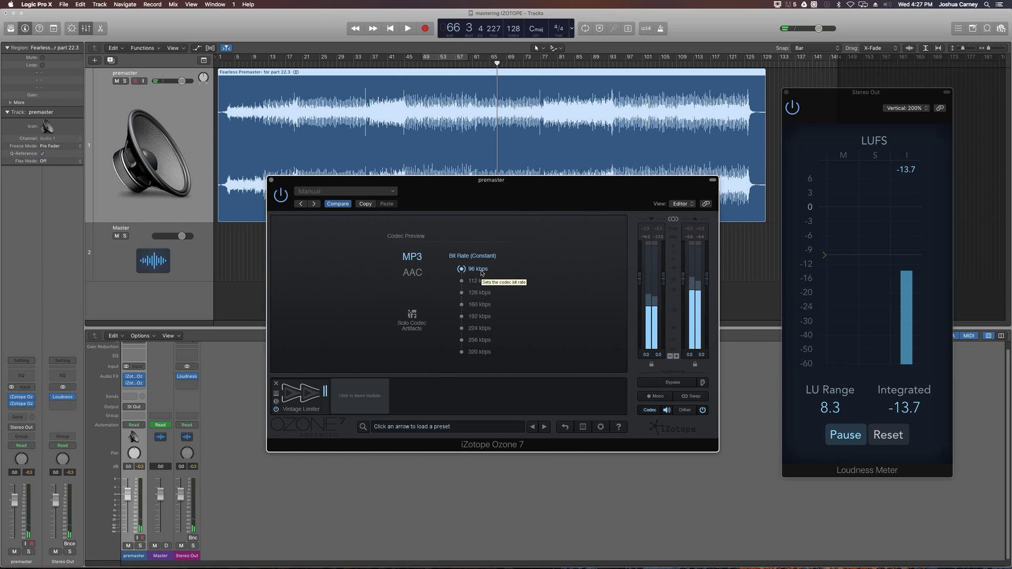
Set the MP3 preview to 320 kbps, solo the codec artifacts and play a short passage.
{"action": "left_click", "coordinate": [483, 353]}
{"action": "left_click", "coordinate": [412, 314]}
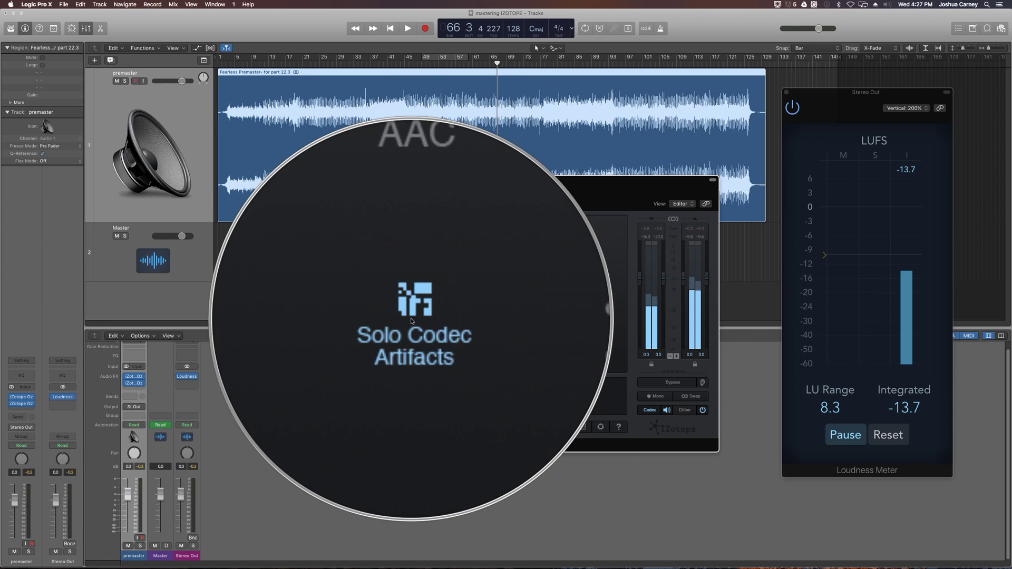
{"action": "key", "text": "space"}
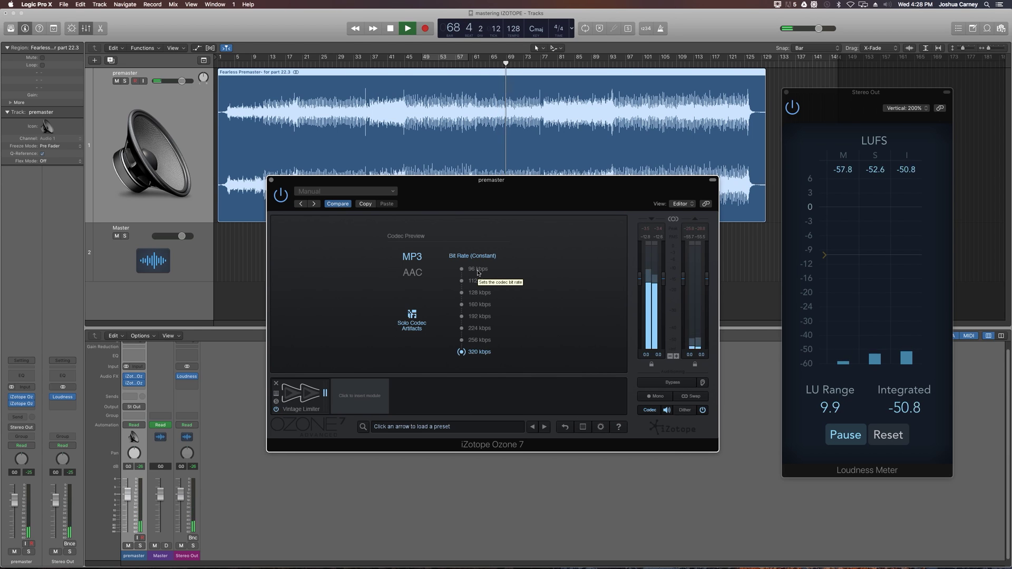
{"action": "key", "text": "space"}
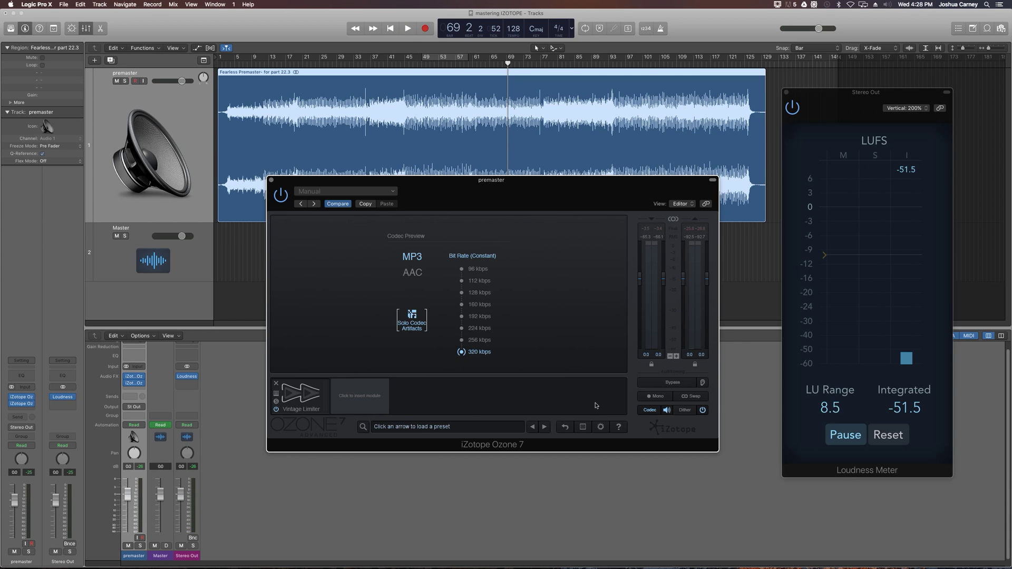
Turn the codec preview off, recheck its toggle, and close the Ozone plug-in window.
{"action": "left_click", "coordinate": [652, 410]}
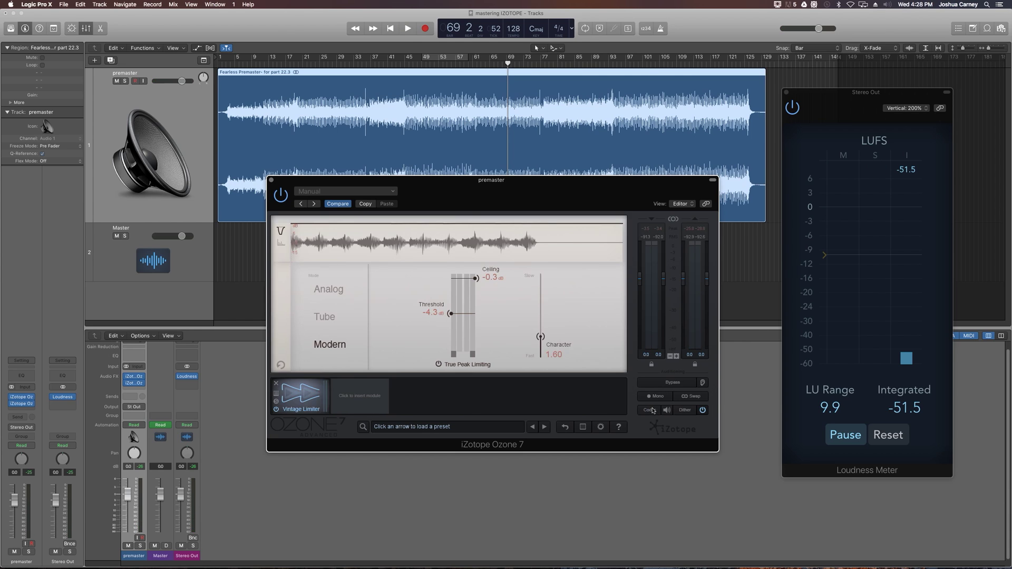
{"action": "left_click", "coordinate": [651, 410]}
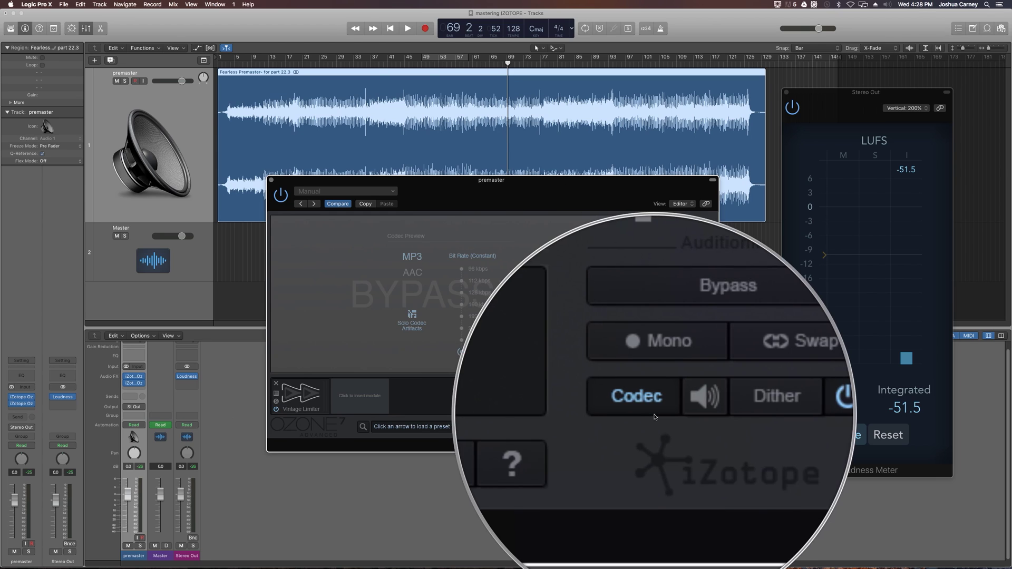
{"action": "left_click", "coordinate": [647, 413]}
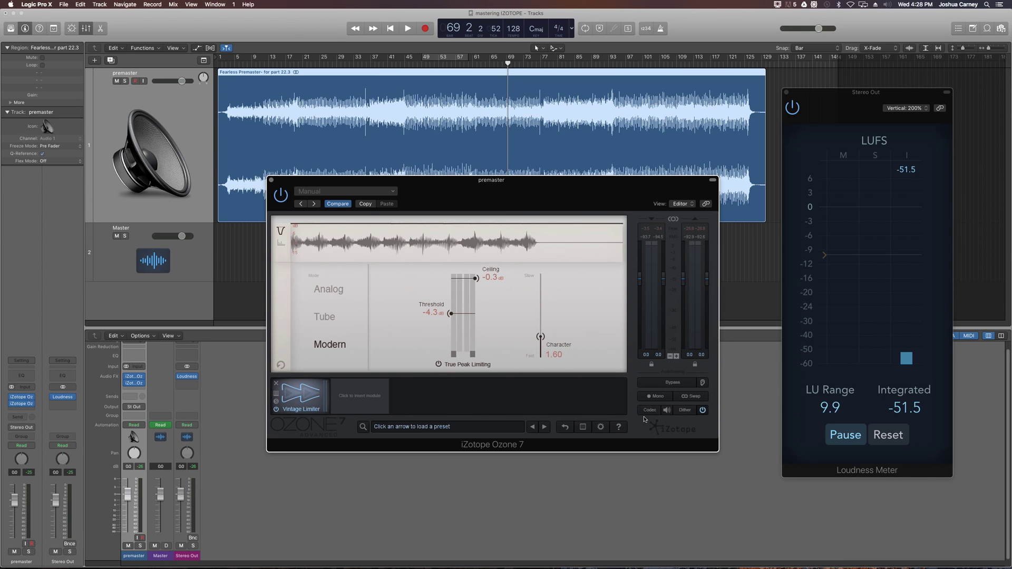
{"action": "left_click", "coordinate": [271, 180]}
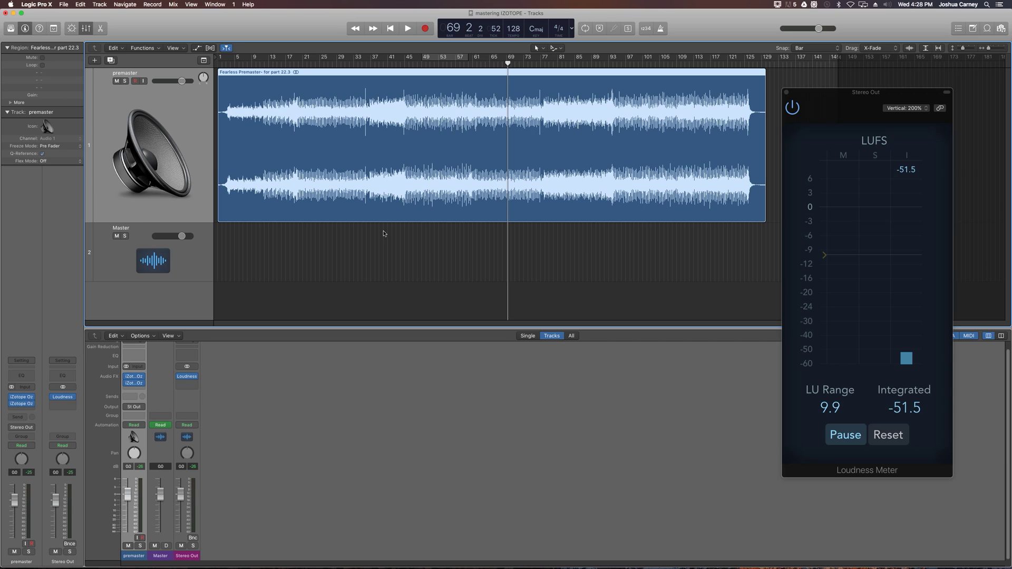
Turn on the cycle range over the whole premaster region and save the project.
{"action": "key", "text": "c"}
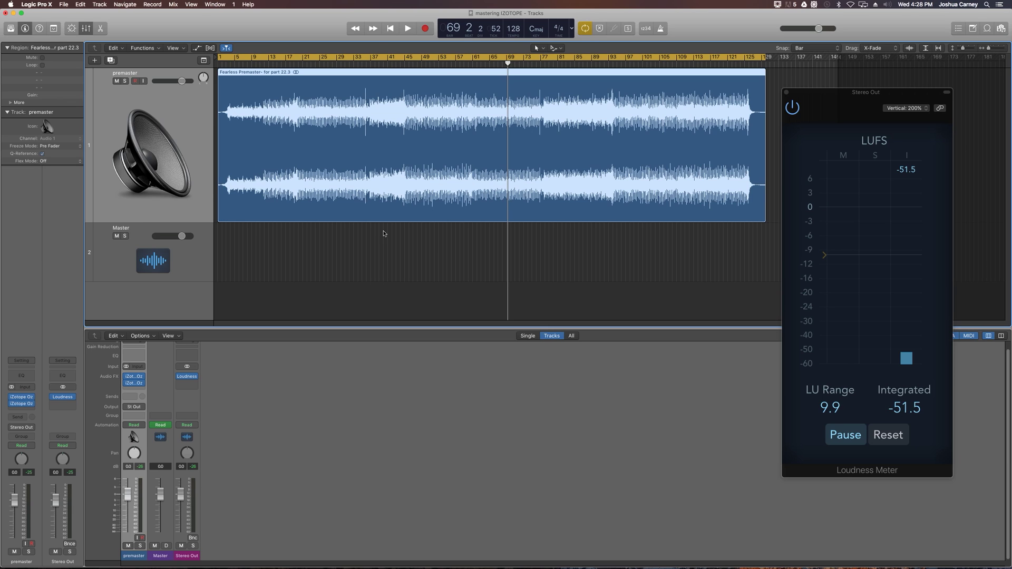
{"action": "key", "text": "super+s"}
Open the bounce settings and set the PCM file format to Wave.
{"action": "key", "text": "super+b"}
{"action": "left_click_drag", "start_coordinate": [455, 108], "coordinate": [435, 144]}
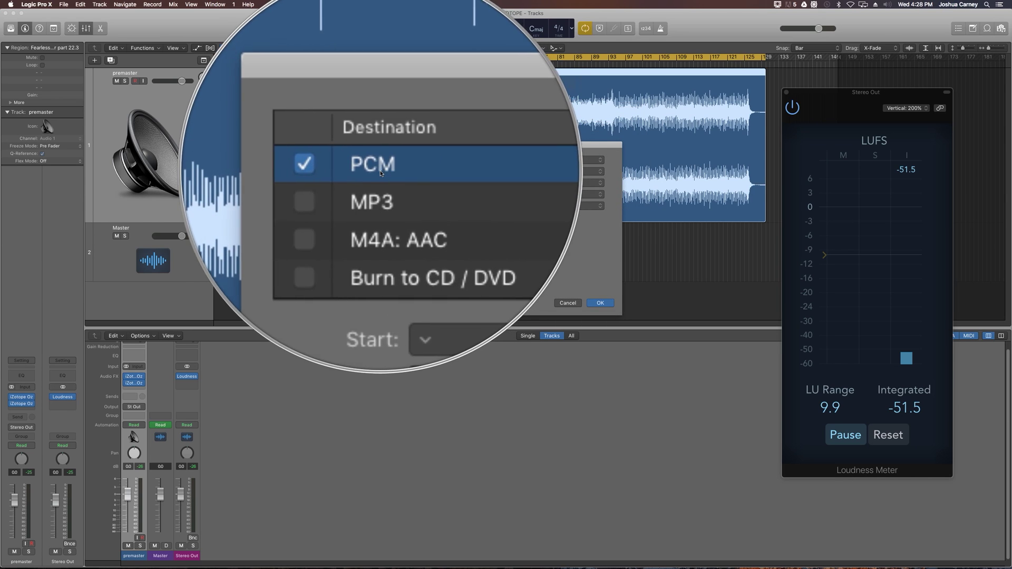
{"action": "left_click", "coordinate": [537, 160]}
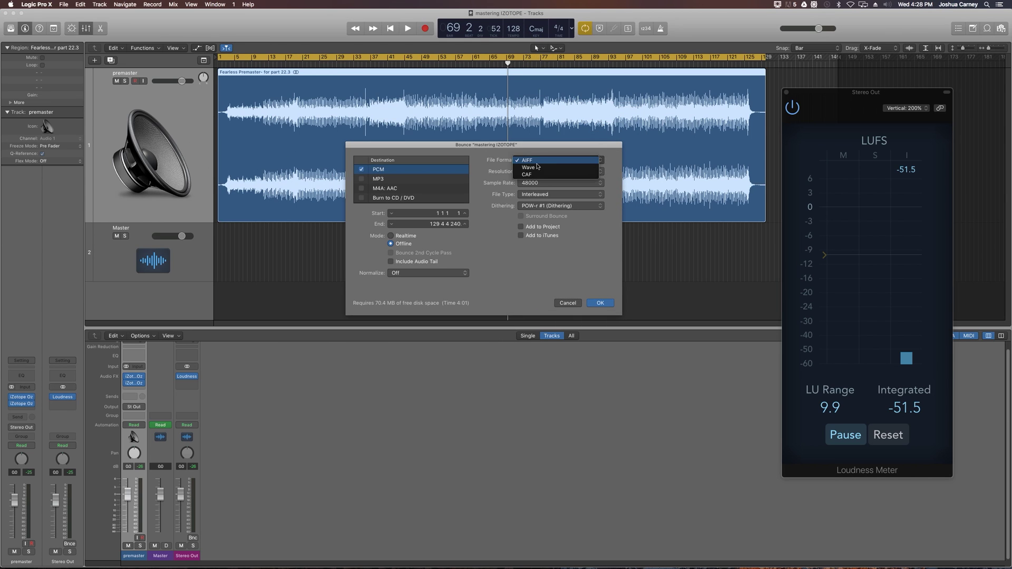
{"action": "left_click", "coordinate": [539, 169]}
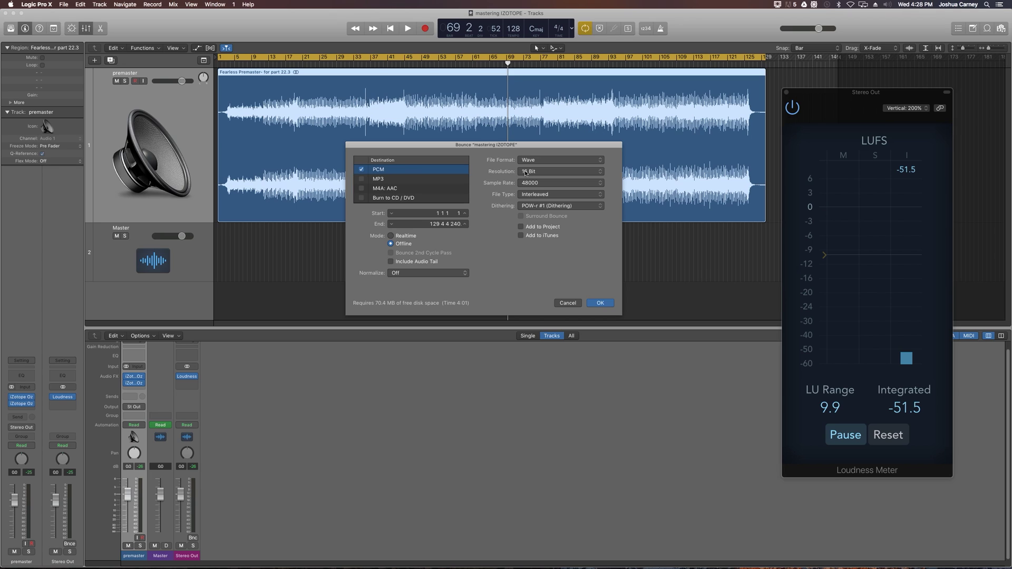
Set the bounce to 16 Bit resolution and a 44100 sample rate, with dithering set to None.
{"action": "left_click", "coordinate": [525, 172]}
{"action": "left_click", "coordinate": [522, 173]}
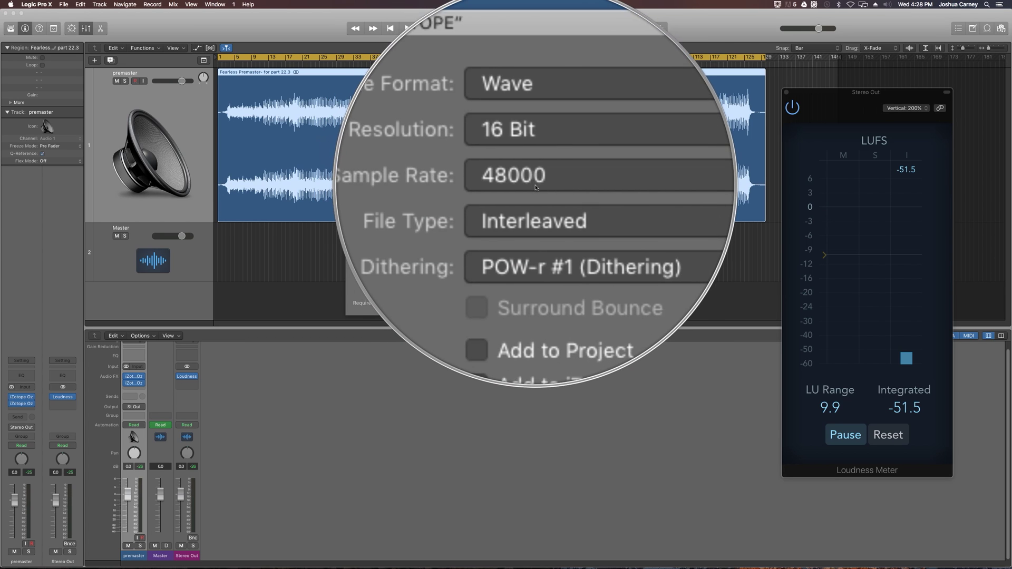
{"action": "left_click", "coordinate": [536, 187]}
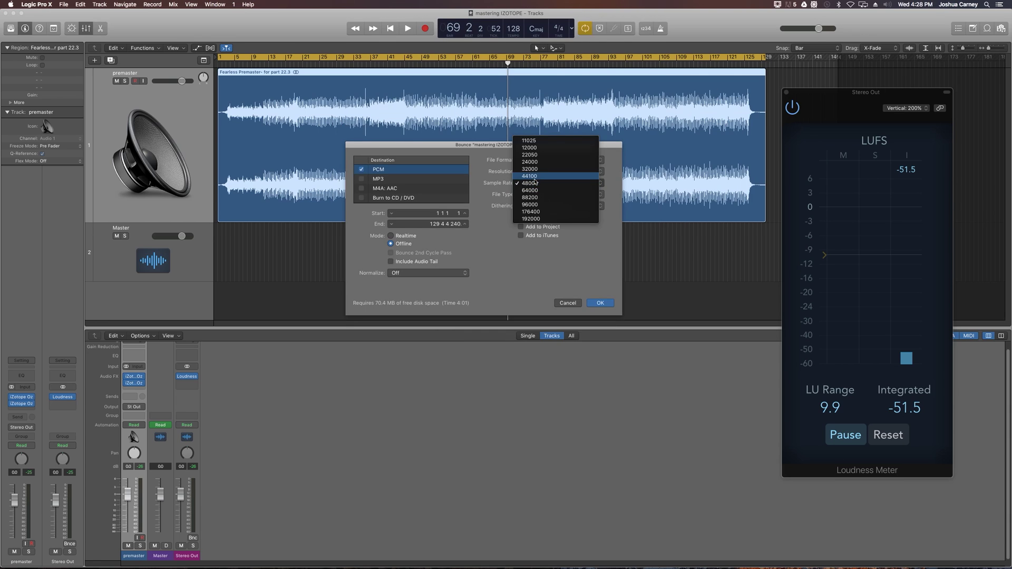
{"action": "left_click", "coordinate": [532, 176]}
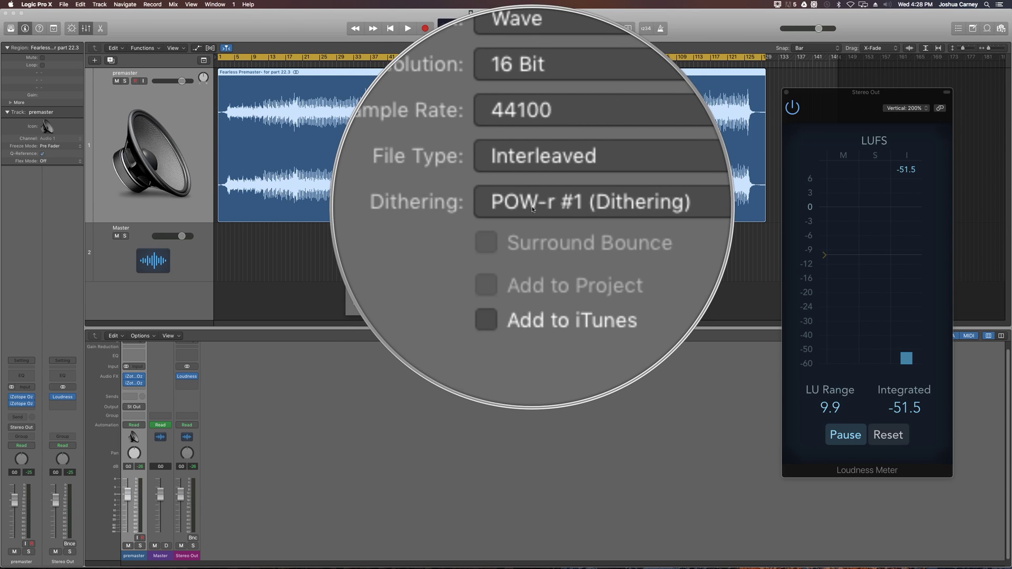
{"action": "left_click", "coordinate": [533, 207]}
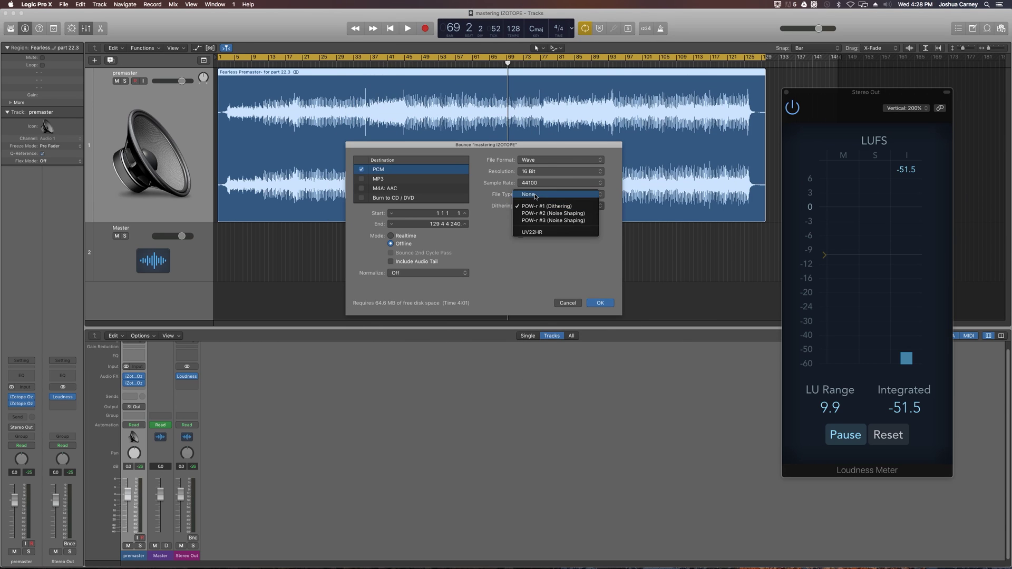
{"action": "left_click", "coordinate": [535, 197]}
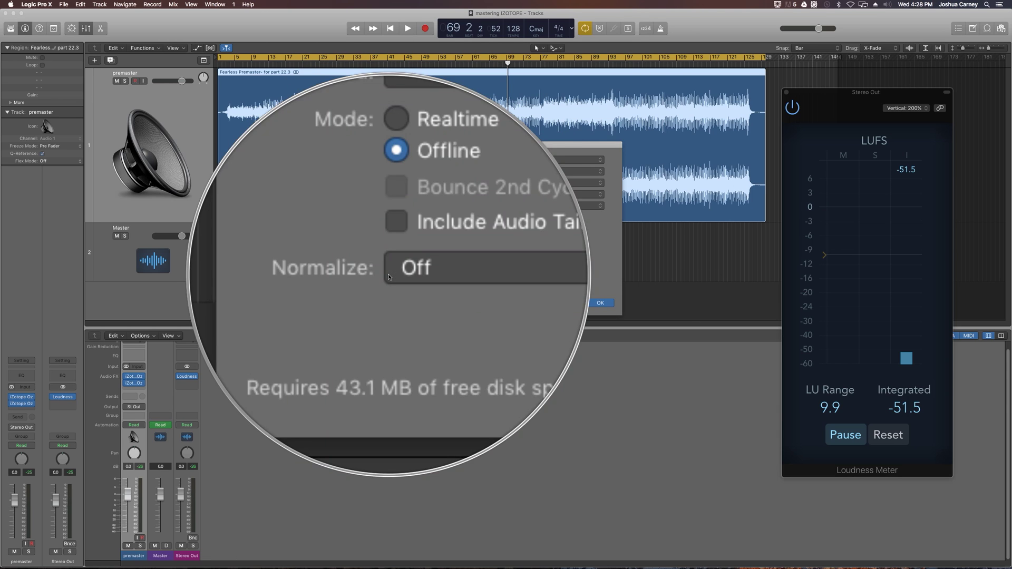
Accept the bounce settings and bounce the master to the Bounces folder under the name mastering IZOTOPE.
{"action": "left_click", "coordinate": [599, 304]}
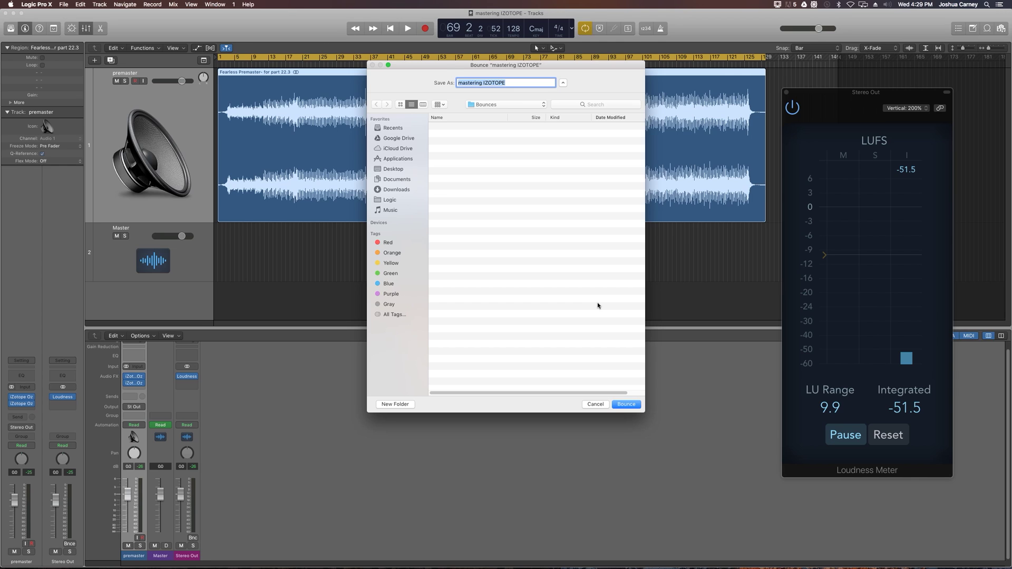
{"action": "key", "text": "Return"}
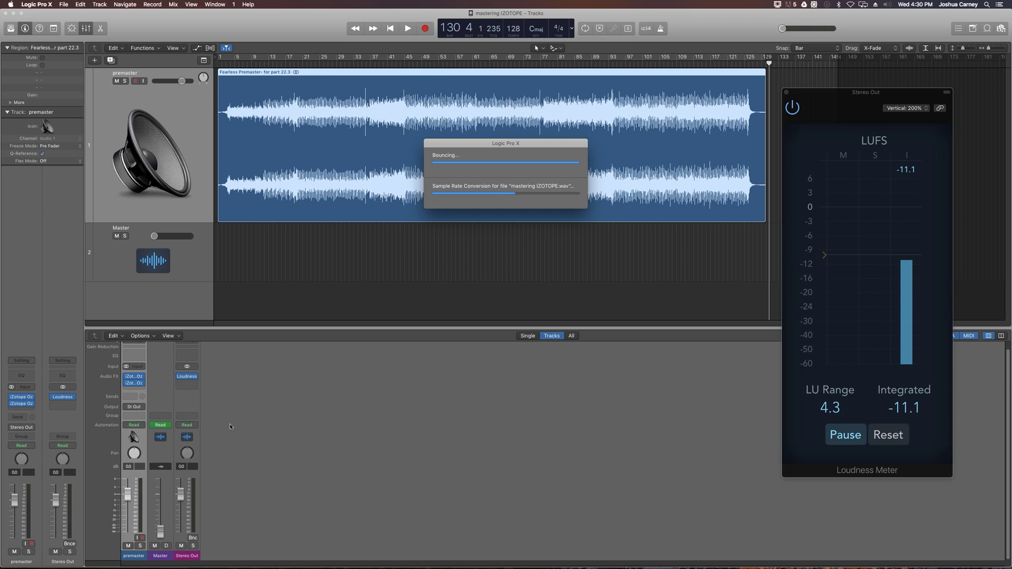
Start playback with the Loudness Meter closed and the Ozone 7 window reopened and moved slightly lower.
{"action": "key", "text": "space"}
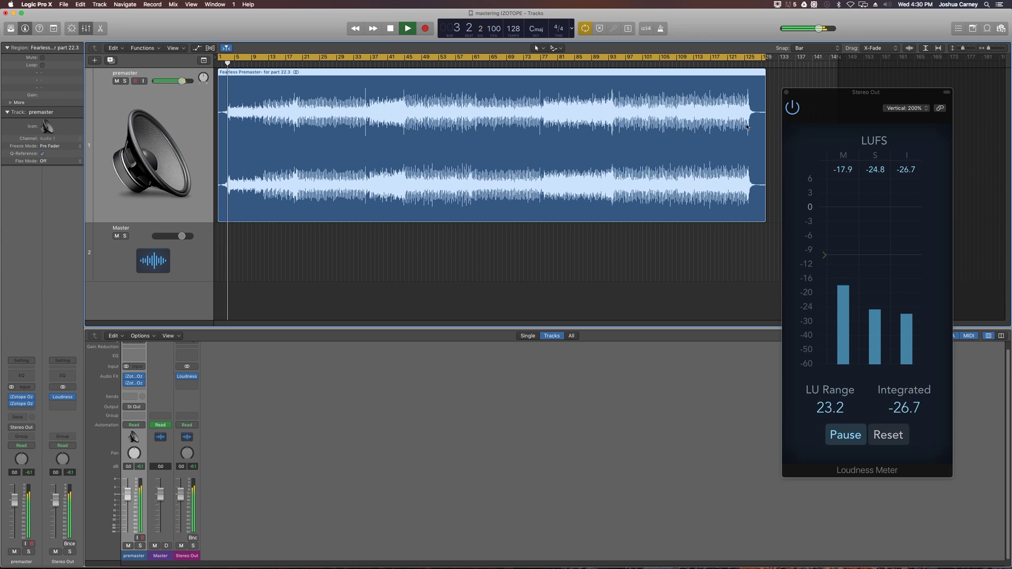
{"action": "left_click", "coordinate": [786, 93]}
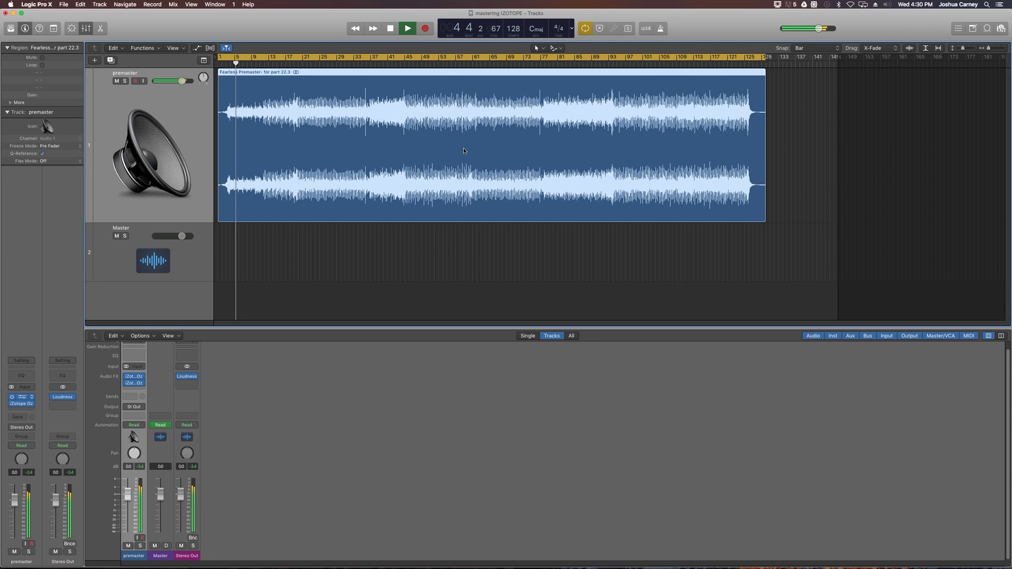
{"action": "key", "text": "v"}
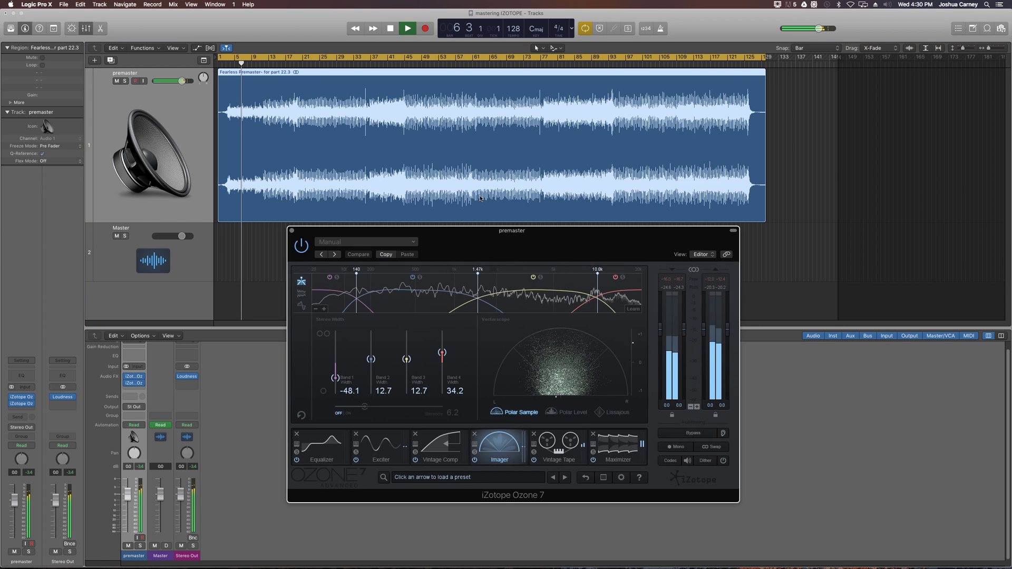
{"action": "left_click_drag", "start_coordinate": [522, 234], "coordinate": [536, 242]}
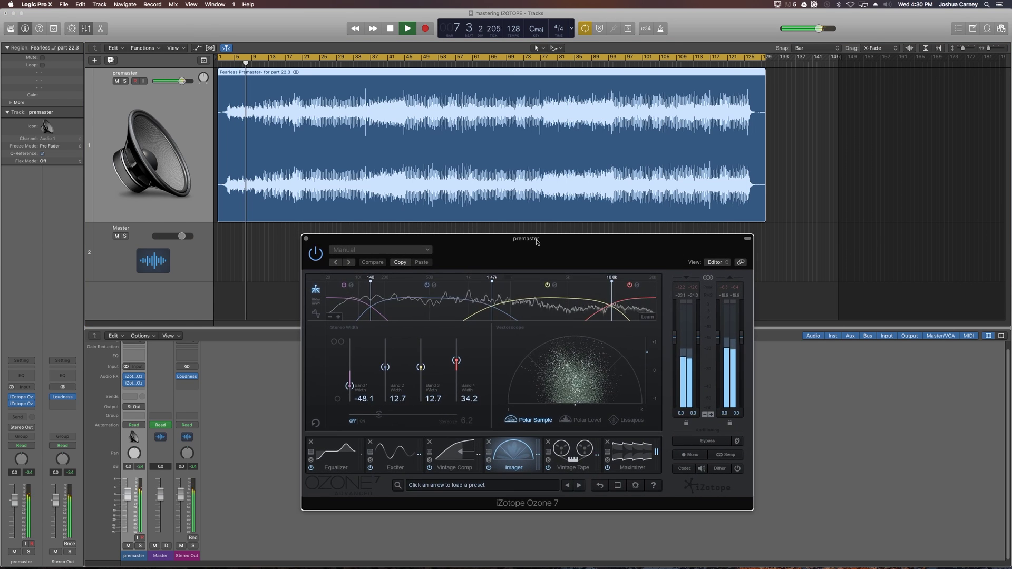
Review the Vintage Tape, Maximizer, Exciter, Equalizer, Vintage Comp and Imager modules in Ozone 7 while the track plays.
{"action": "left_click", "coordinate": [571, 456]}
{"action": "left_click", "coordinate": [632, 454]}
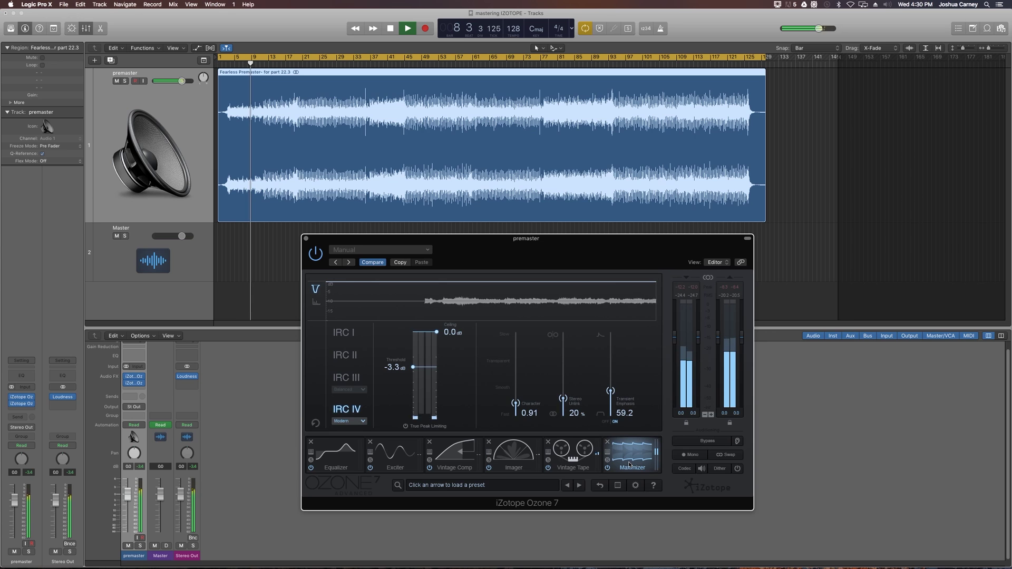
{"action": "left_click", "coordinate": [395, 457]}
{"action": "left_click", "coordinate": [336, 454]}
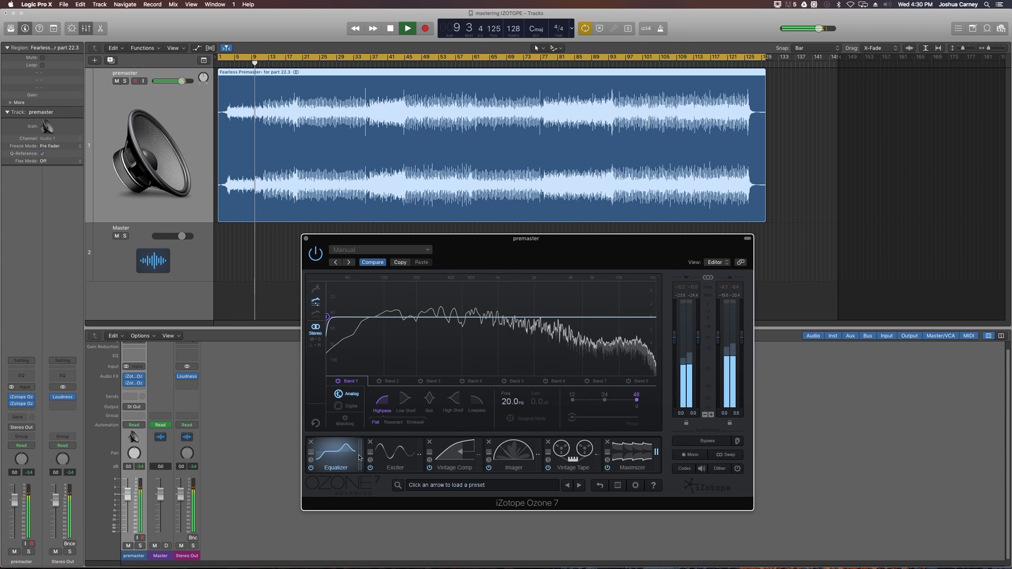
{"action": "left_click", "coordinate": [454, 454]}
{"action": "left_click", "coordinate": [524, 458]}
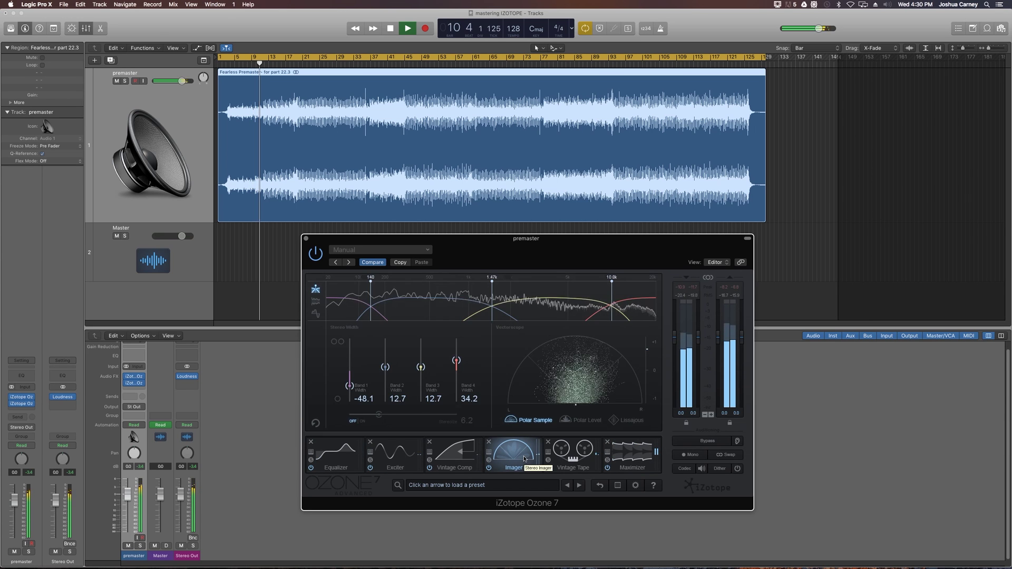